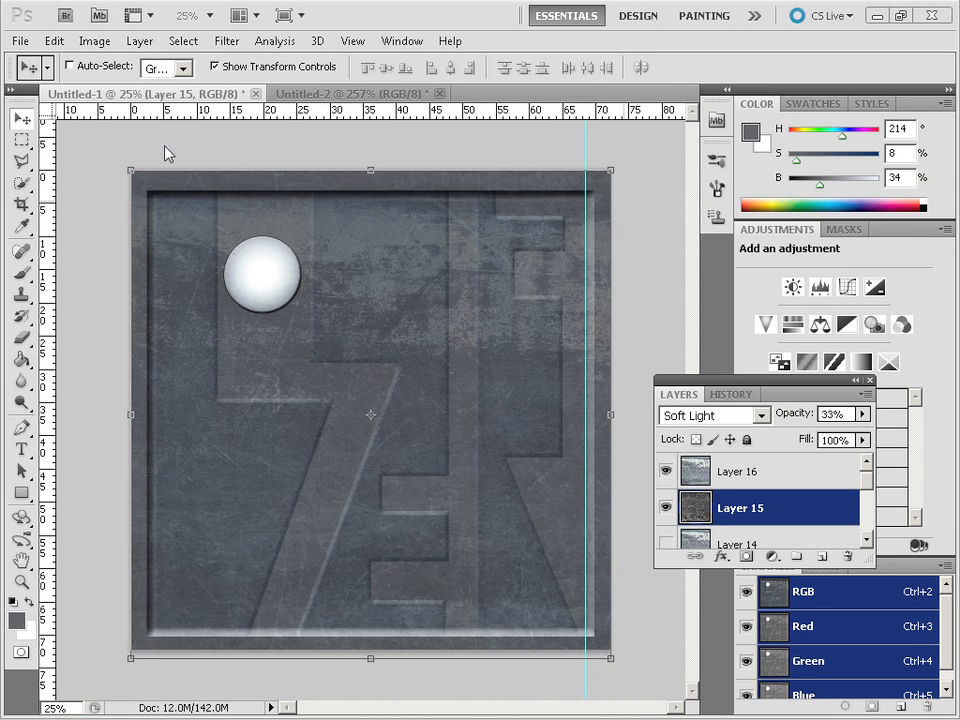
# Create a new document 2048 pixels wide and 2048 pixels high.
pyautogui.click(20, 41)
pyautogui.click(30, 60)
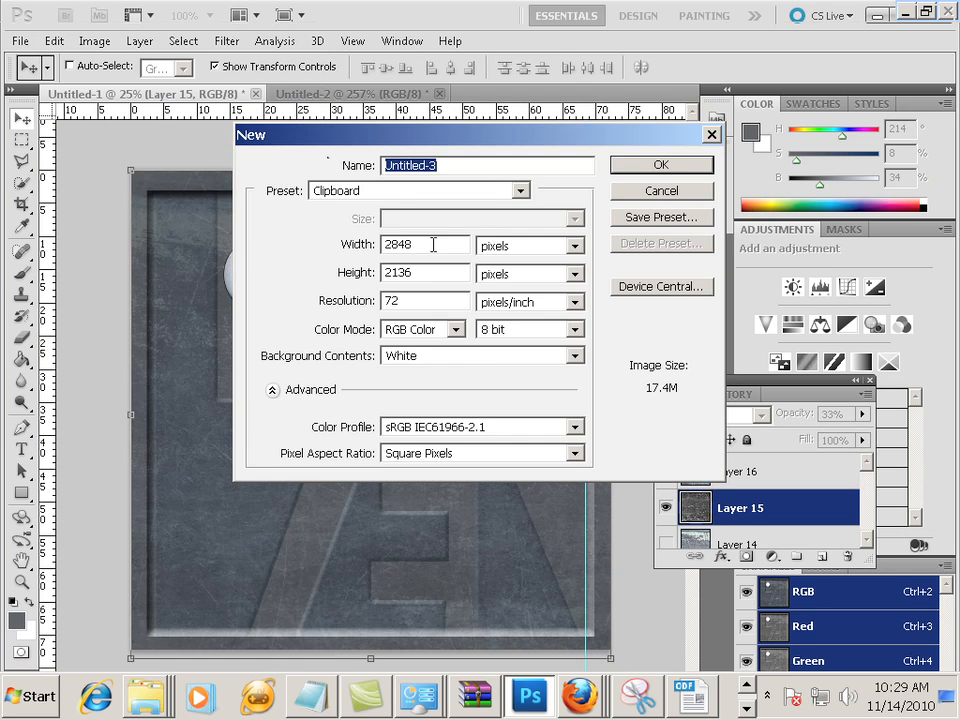
pyautogui.moveTo(433, 244); pyautogui.dragTo(357, 243)
pyautogui.write('20')
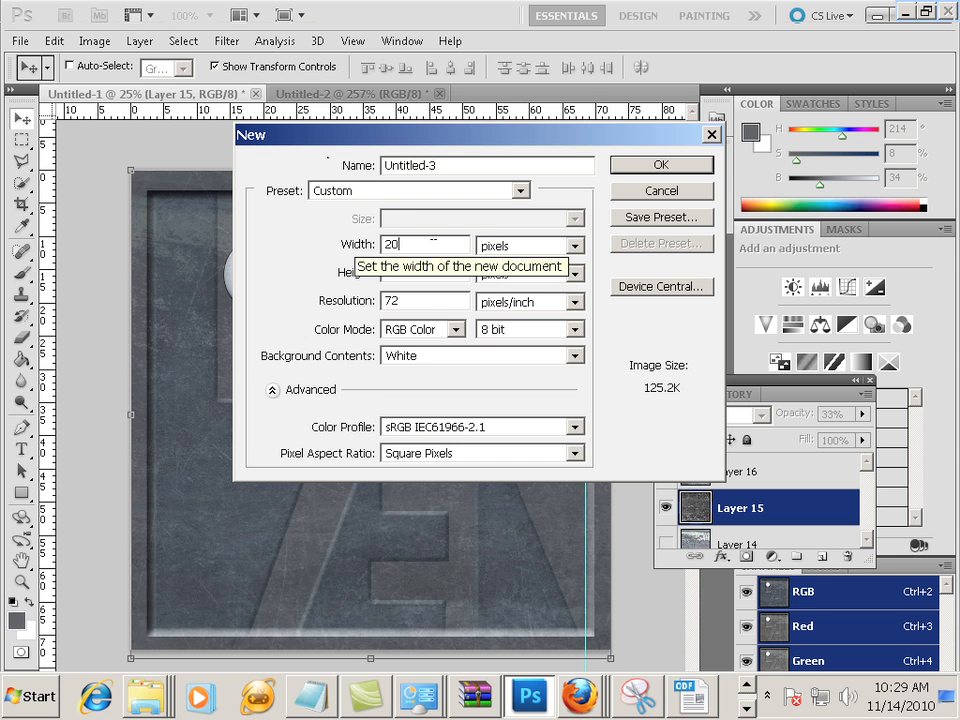
pyautogui.write('48')
pyautogui.press('Tab')
pyautogui.press('Tab')
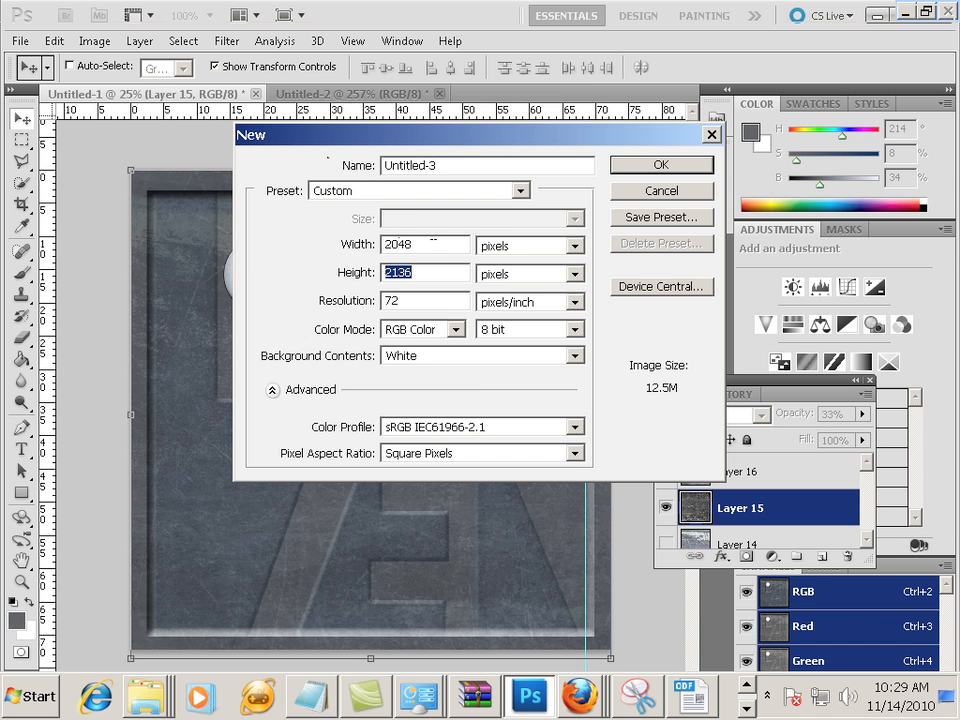
pyautogui.write('2048')
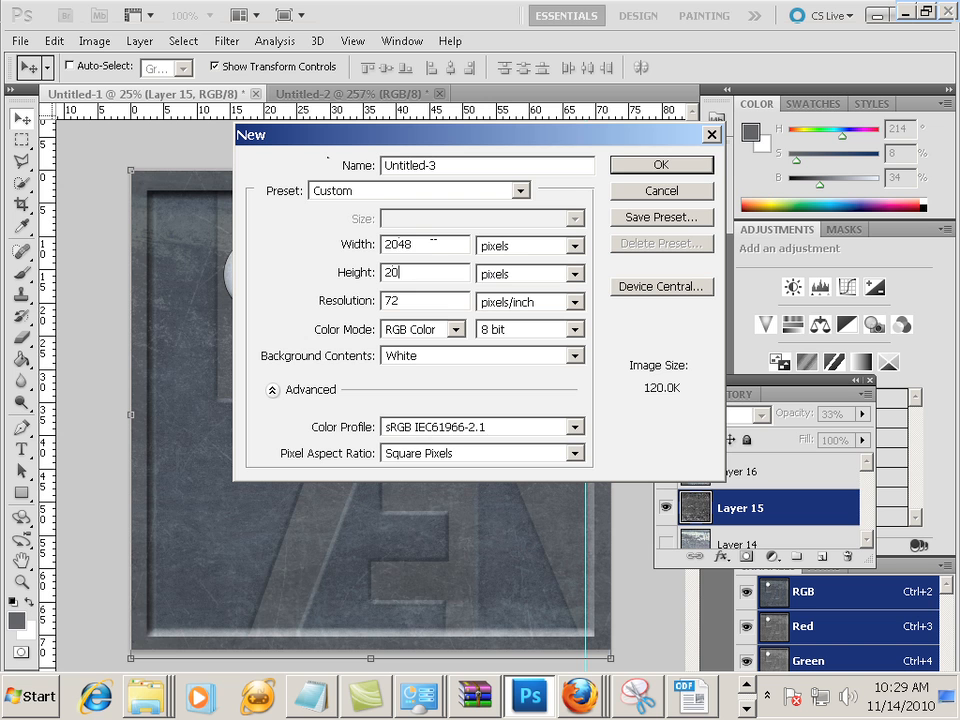
pyautogui.click(667, 166)
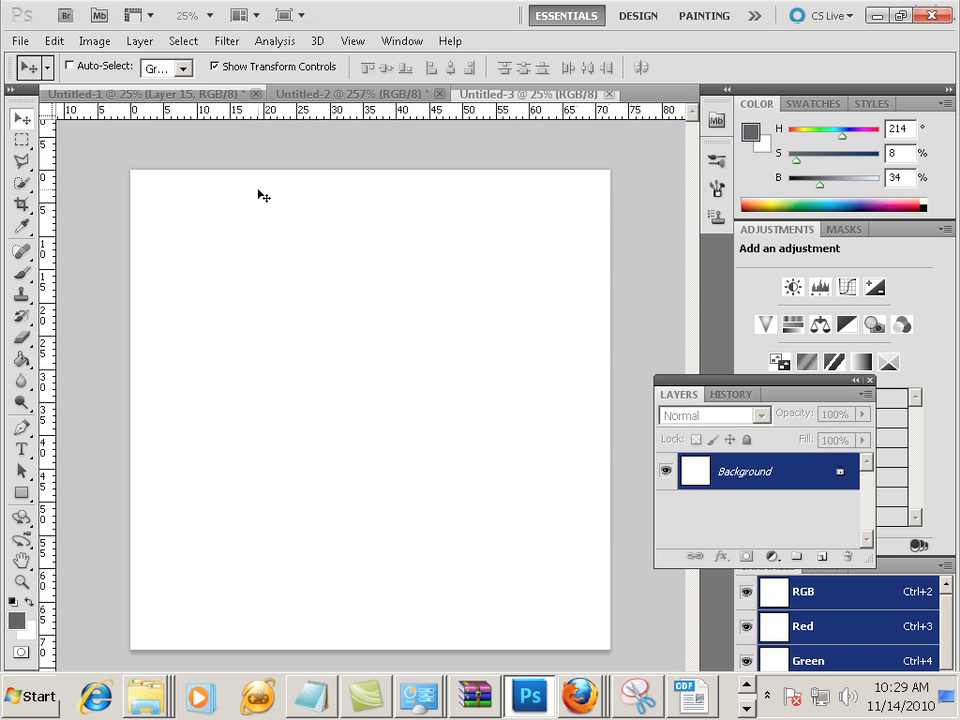
# Add a new layer and outline a polygonal selection near the canvas's left side: a narrow vertical strip with a slanted spike and two stepped blocks below.
pyautogui.press('l')
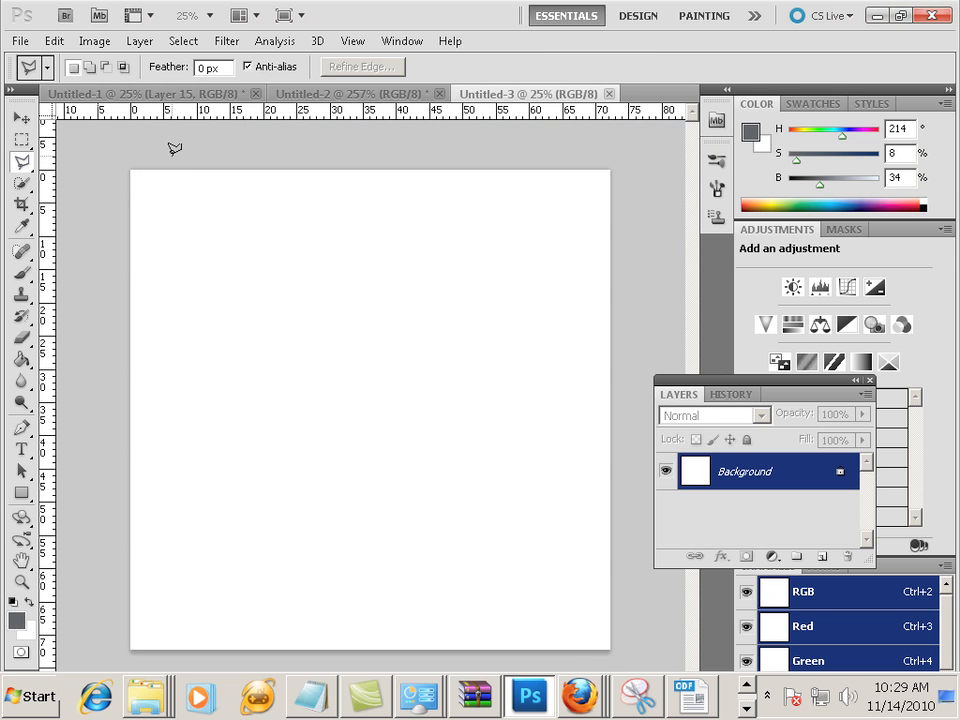
pyautogui.click(822, 556)
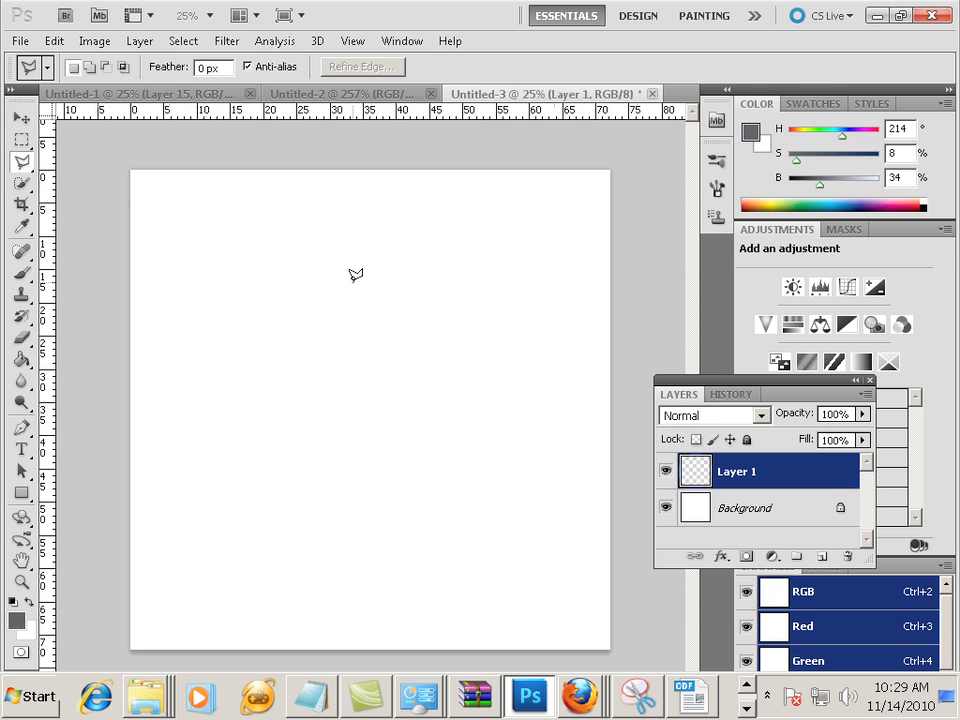
pyautogui.click(188, 150)
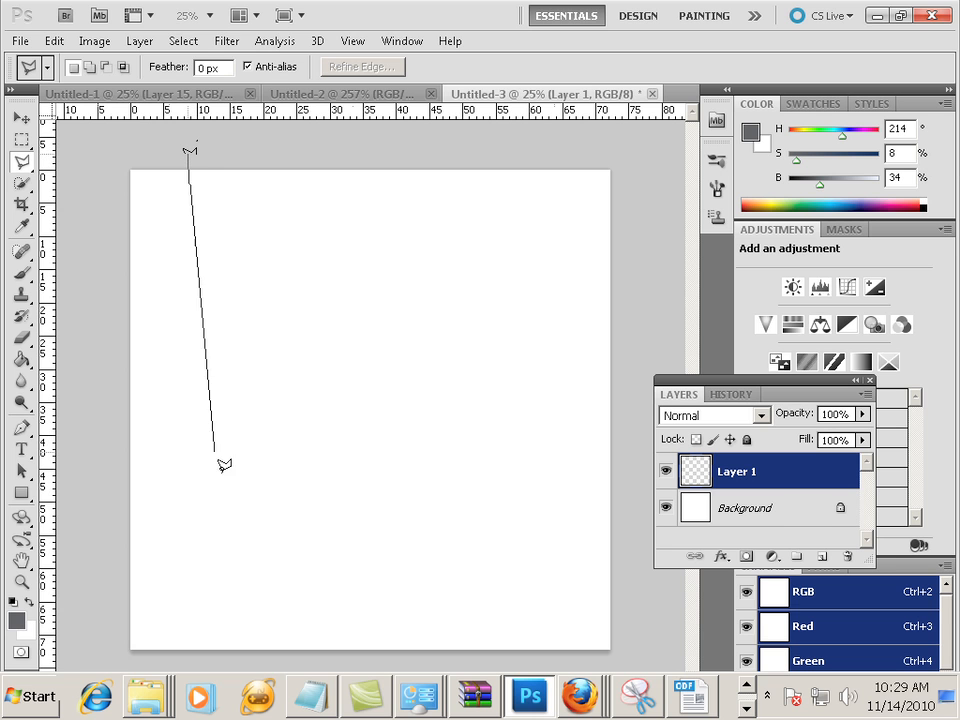
pyautogui.click(187, 423)
pyautogui.click(141, 592)
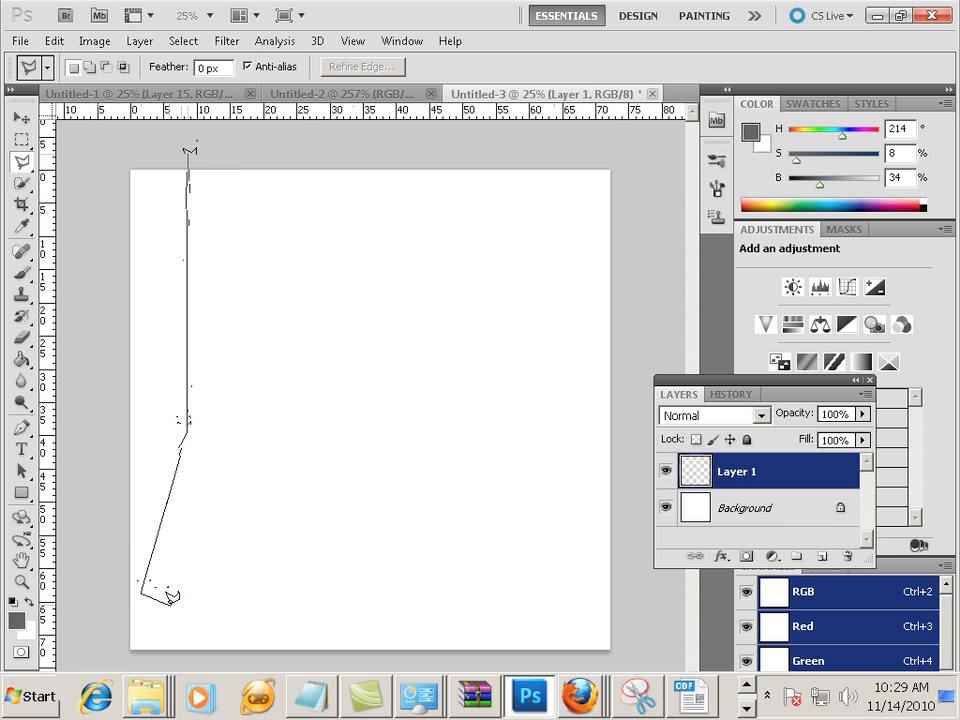
pyautogui.click(185, 580)
pyautogui.click(186, 655)
pyautogui.click(253, 663)
pyautogui.click(253, 557)
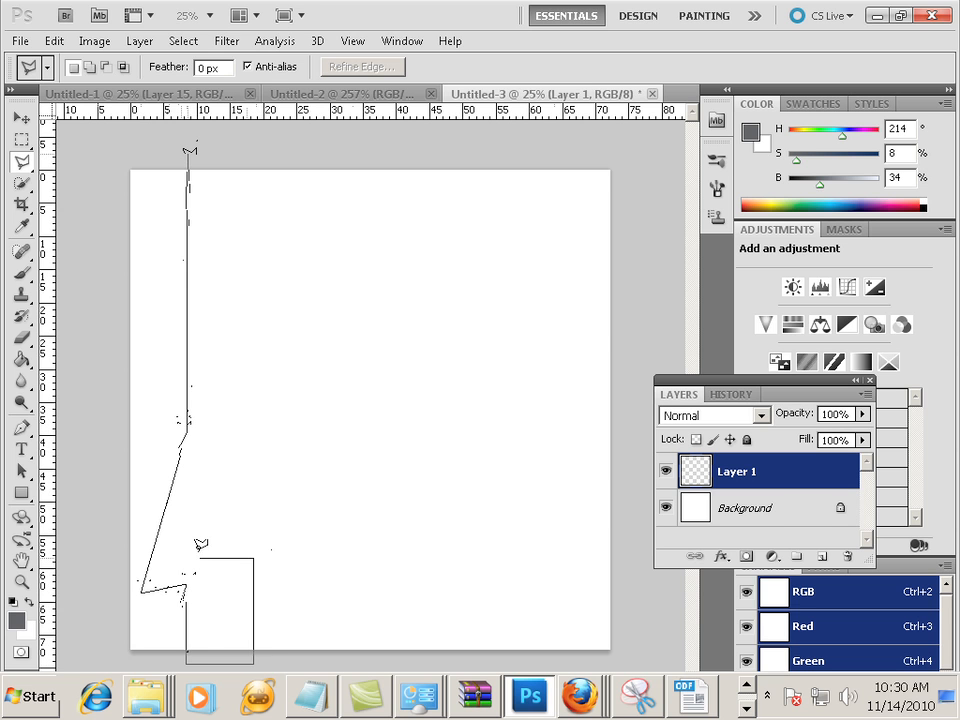
pyautogui.click(190, 557)
pyautogui.click(190, 528)
pyautogui.click(273, 528)
pyautogui.click(273, 481)
pyautogui.click(193, 481)
pyautogui.click(193, 455)
pyautogui.click(209, 455)
pyautogui.click(209, 143)
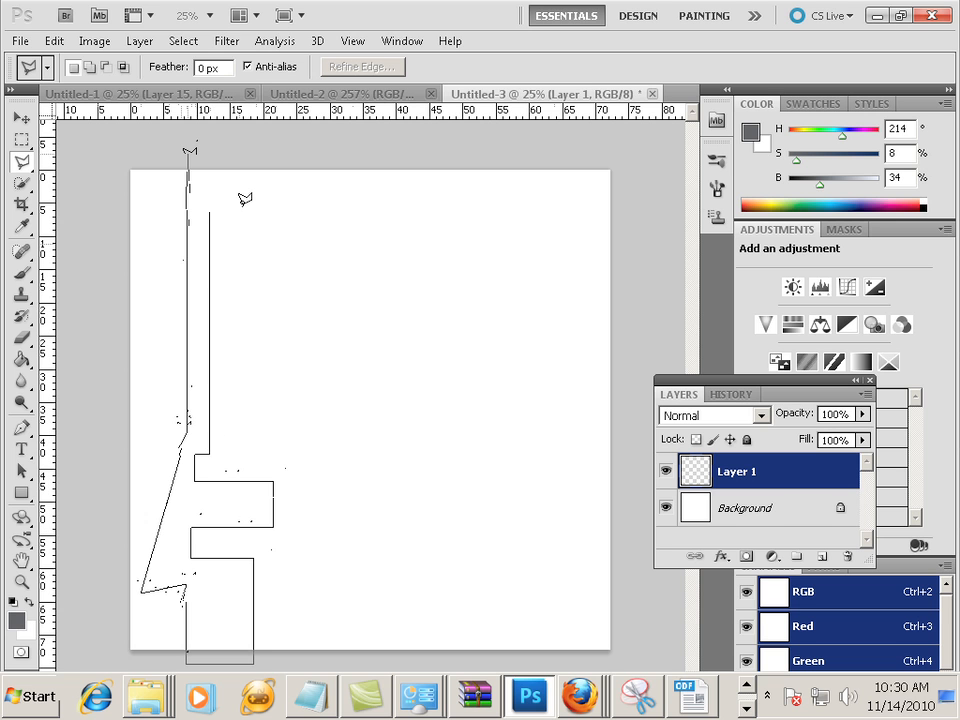
pyautogui.click(188, 148)
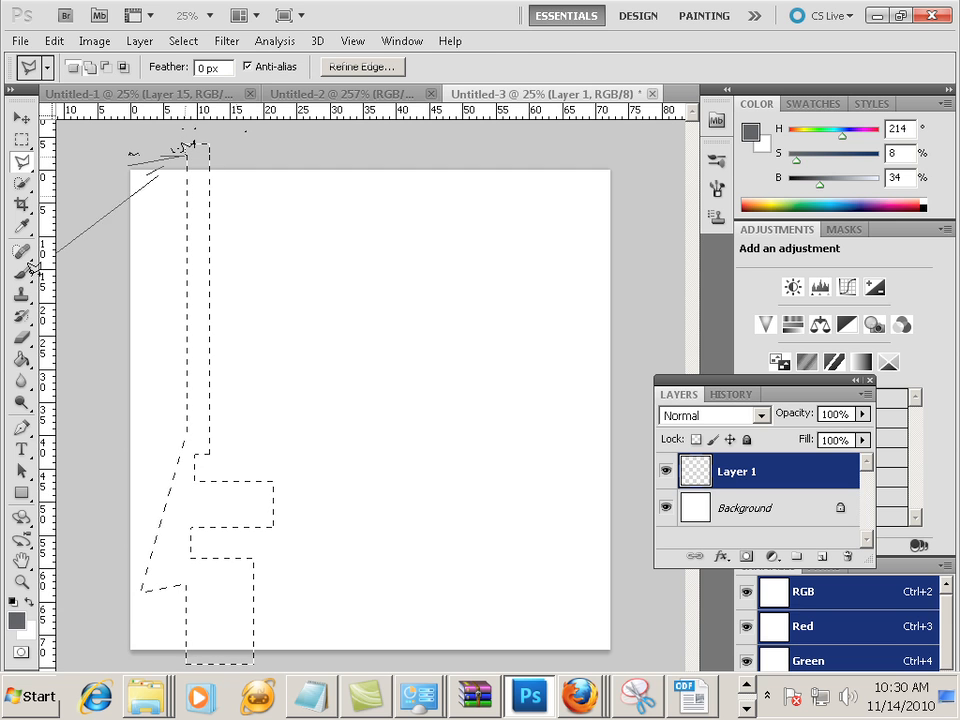
# Fill the polygonal selection with the grey foreground colour and deselect it.
pyautogui.click(21, 360)
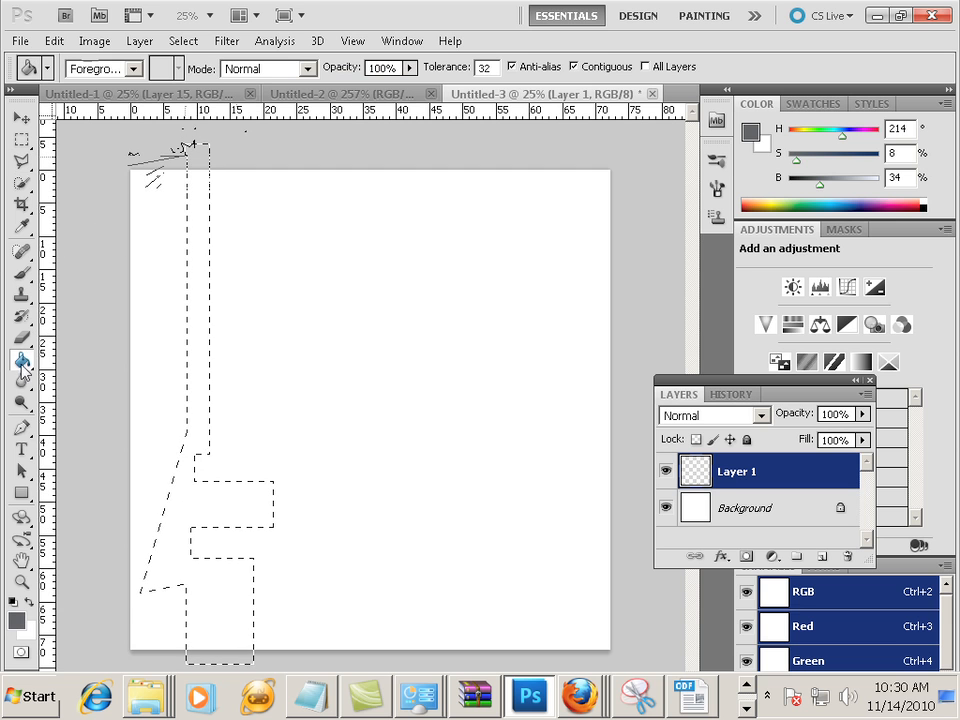
pyautogui.click(178, 266)
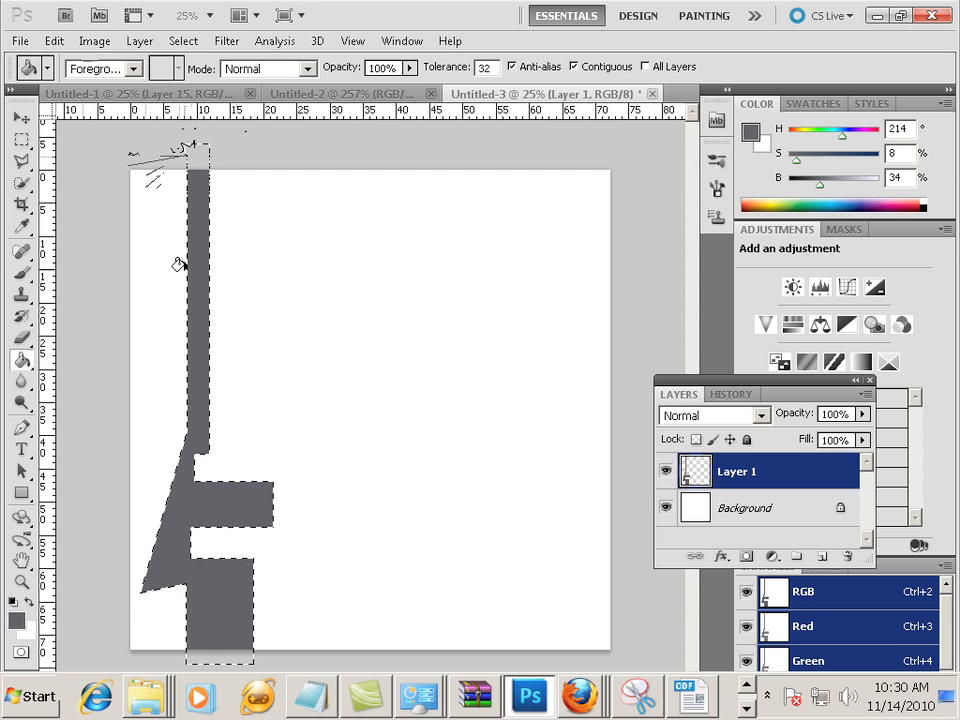
pyautogui.click(21, 161)
pyautogui.hotkey('ctrl', 'd')
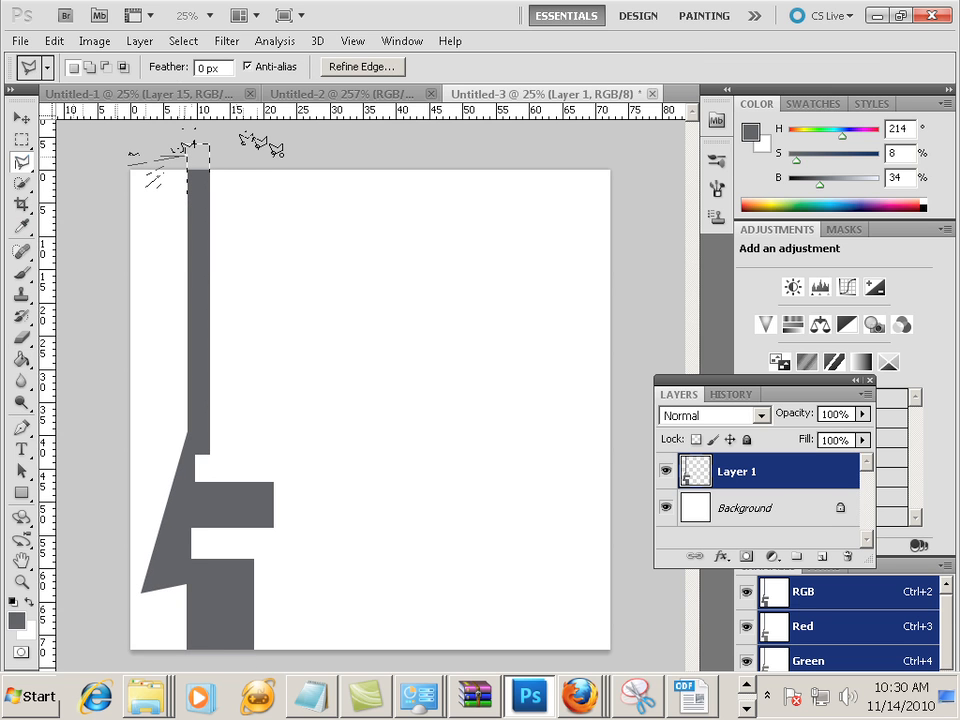
# Outline a stepped band running from the canvas's top edge through its middle to the bottom edge and fill it with the grey foreground colour.
pyautogui.click(273, 153)
pyautogui.click(273, 383)
pyautogui.click(383, 384)
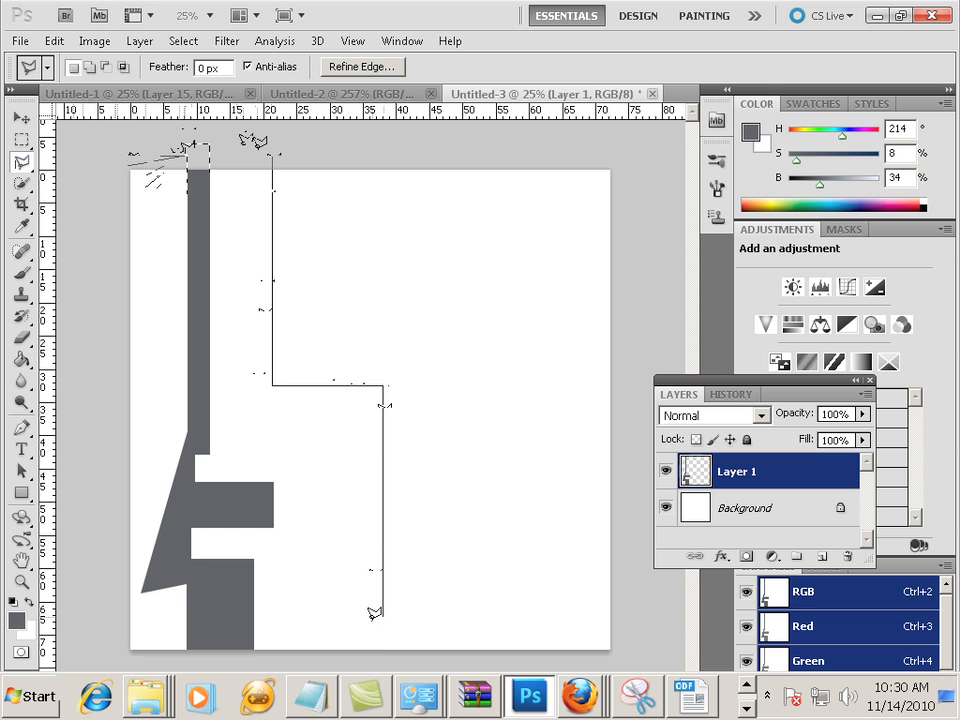
pyautogui.click(383, 658)
pyautogui.click(457, 658)
pyautogui.click(457, 334)
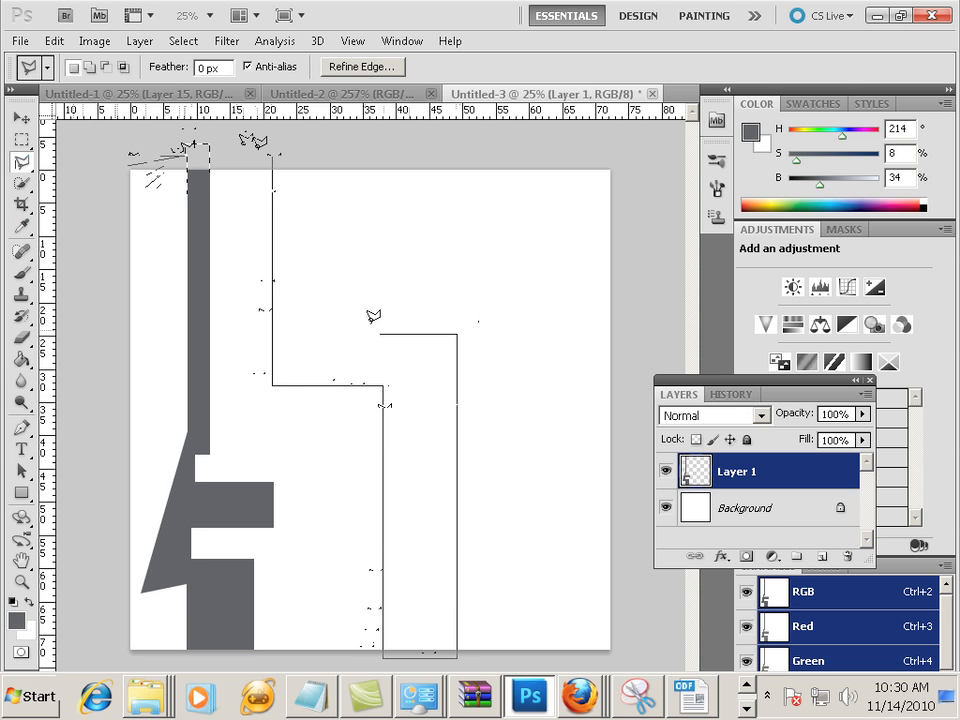
pyautogui.click(312, 334)
pyautogui.click(312, 150)
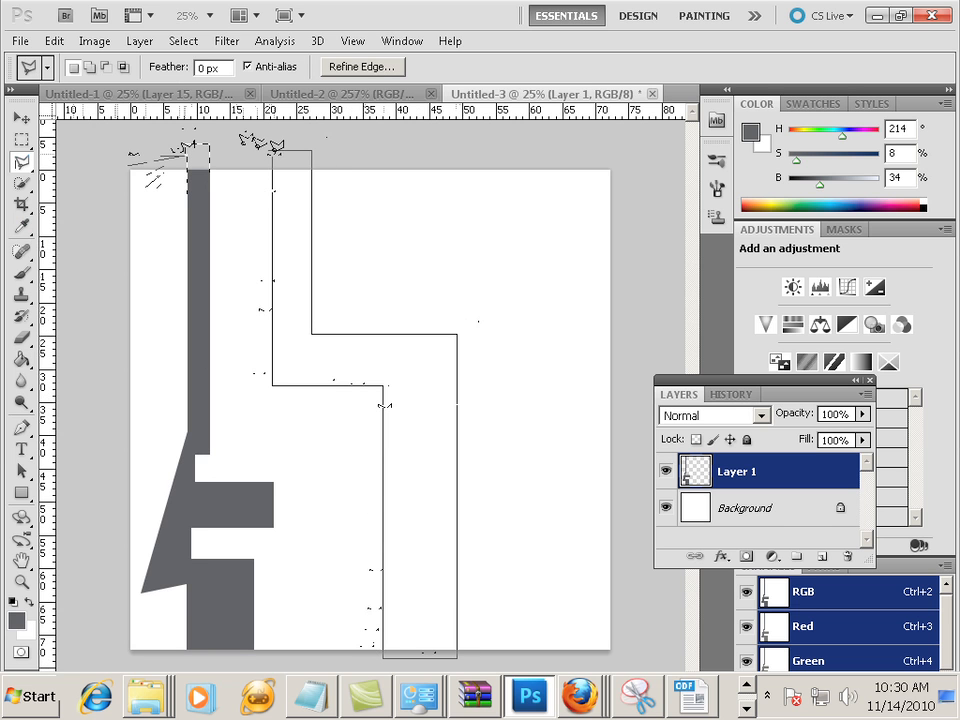
pyautogui.click(274, 149)
pyautogui.press('g')
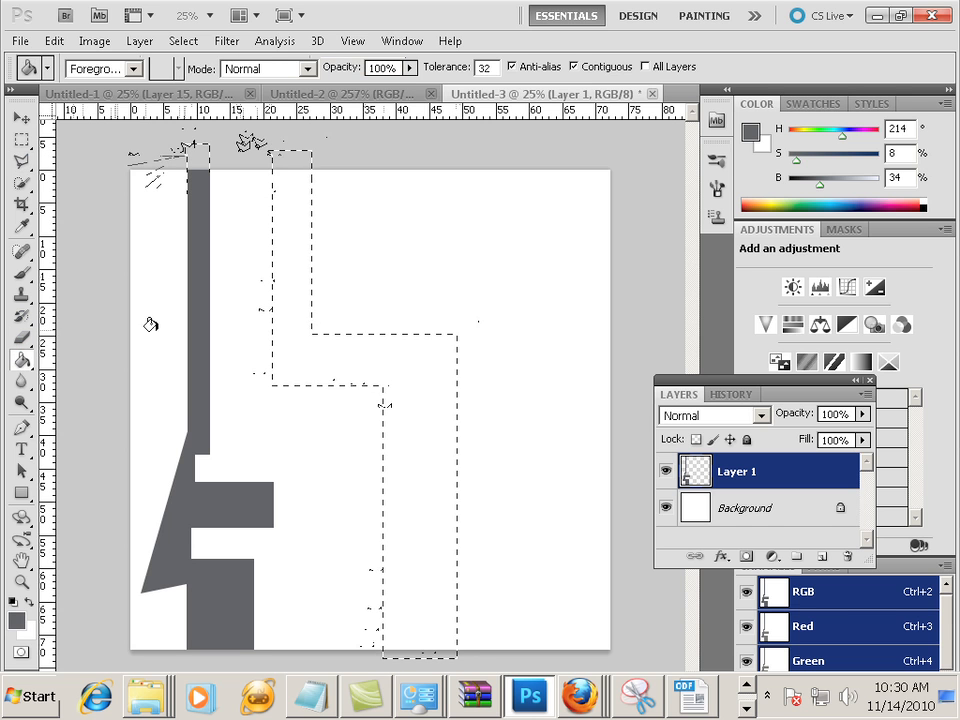
pyautogui.click(242, 300)
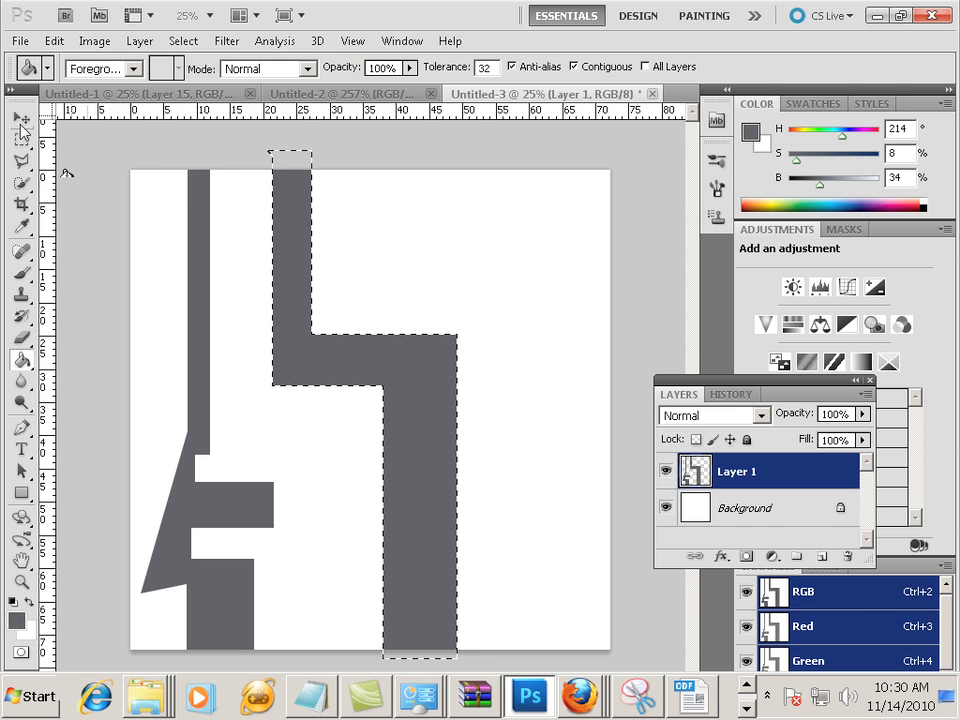
# Select a large rectangle in the canvas's upper right, above the stepped band, fill it with the grey foreground colour and deselect it.
pyautogui.click(21, 138)
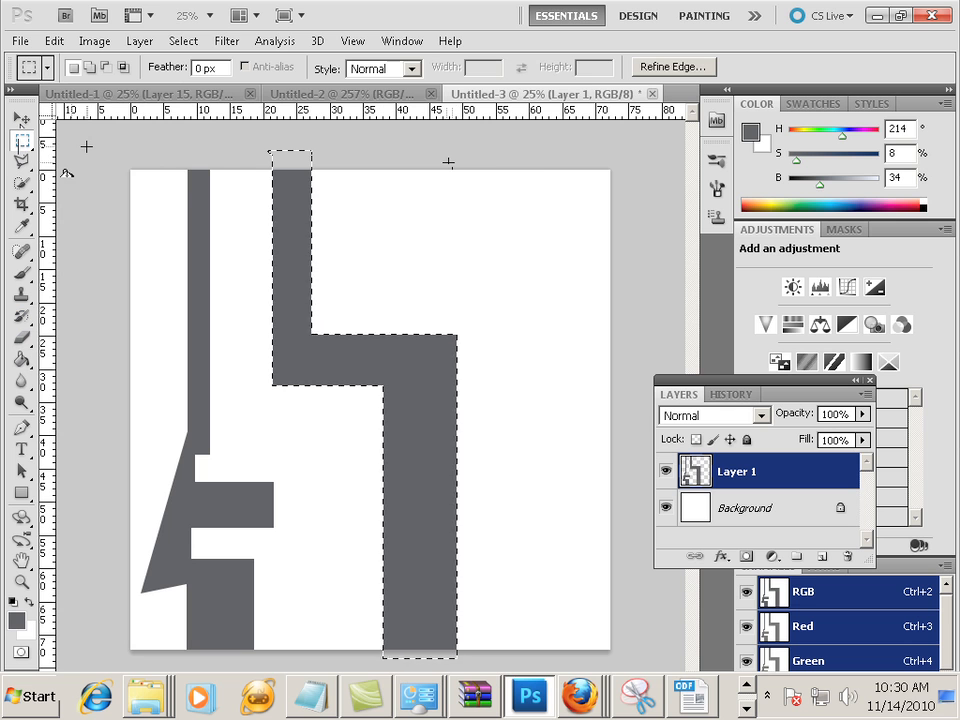
pyautogui.moveTo(448, 162); pyautogui.dragTo(456, 162)
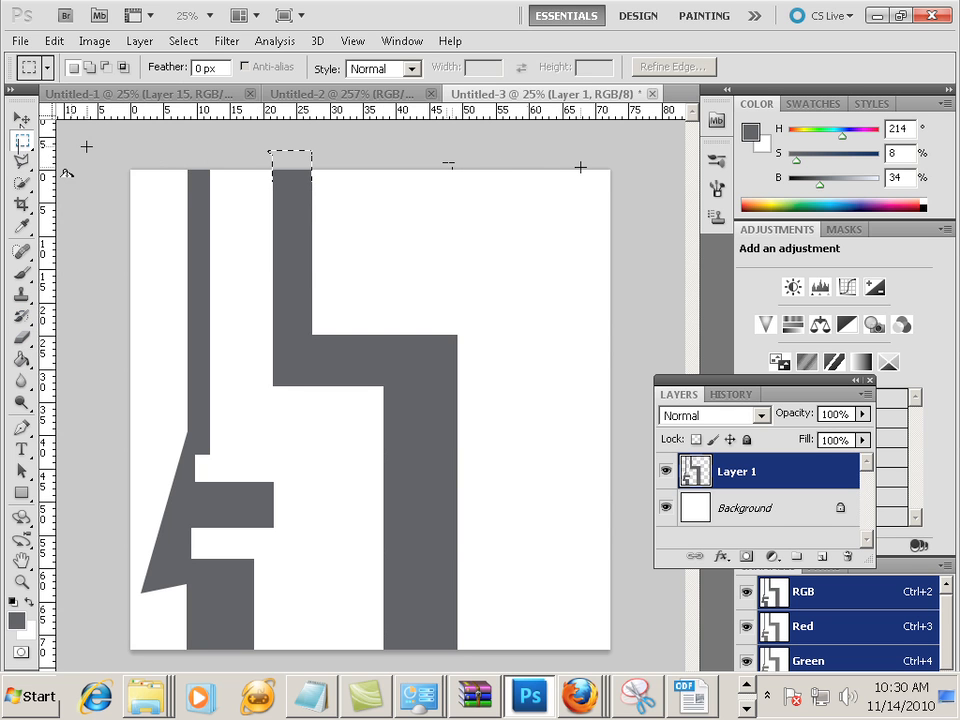
pyautogui.moveTo(561, 284); pyautogui.dragTo(561, 286)
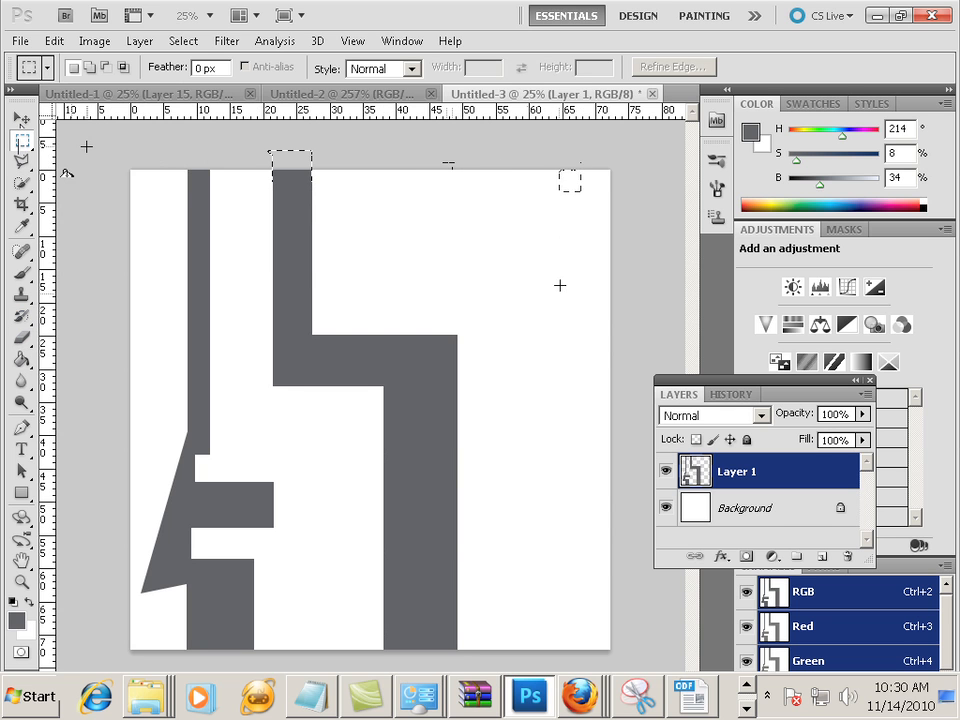
pyautogui.click(433, 158)
pyautogui.moveTo(344, 214); pyautogui.dragTo(577, 317)
pyautogui.press('g')
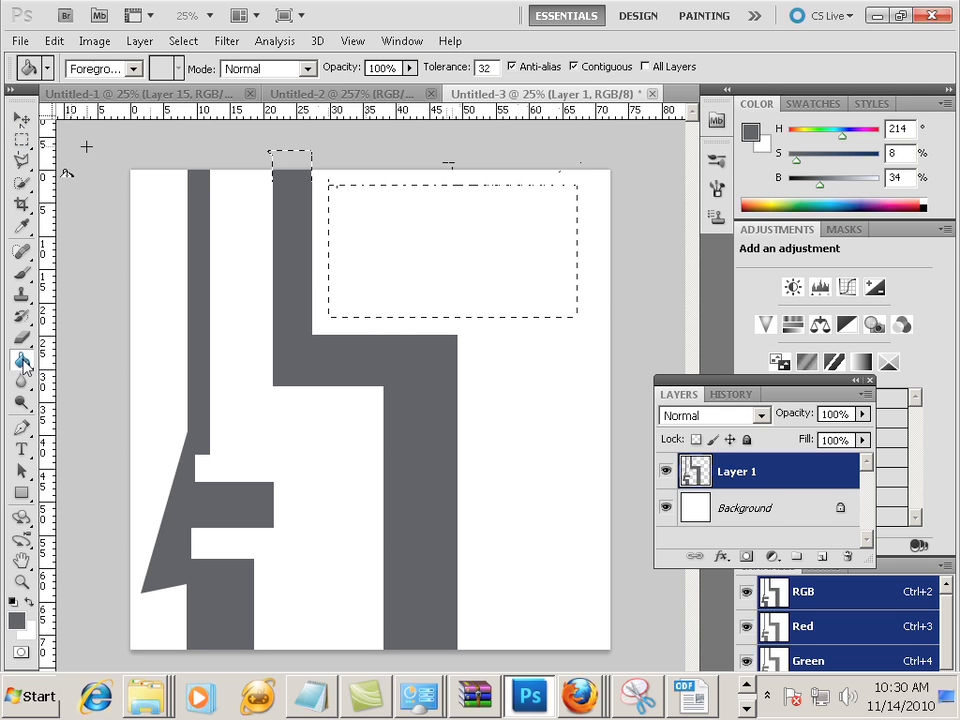
pyautogui.click(340, 244)
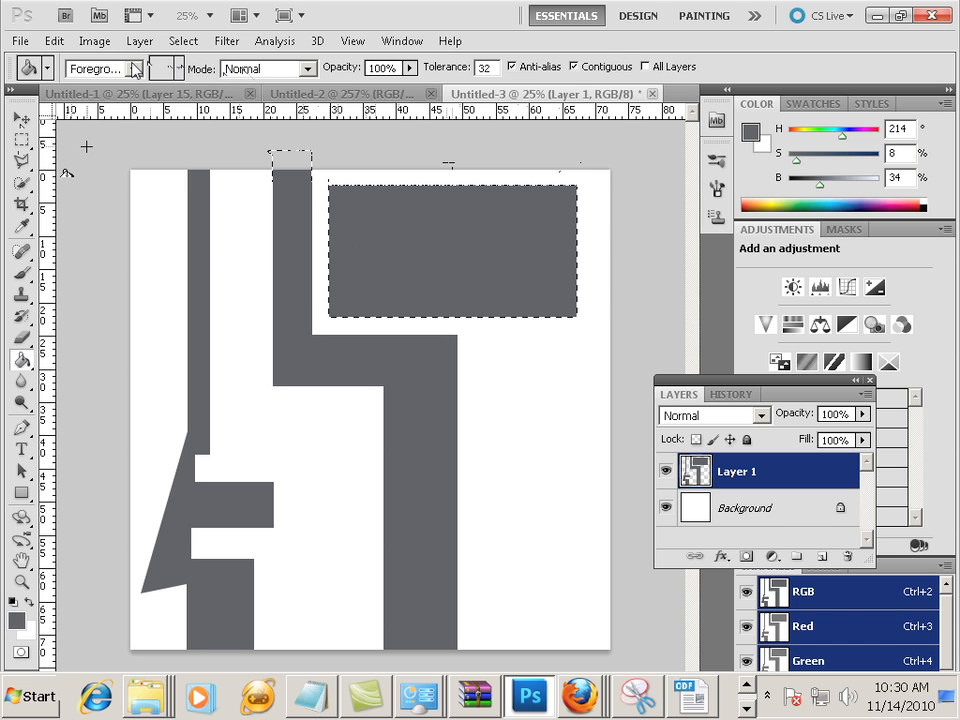
pyautogui.press('m')
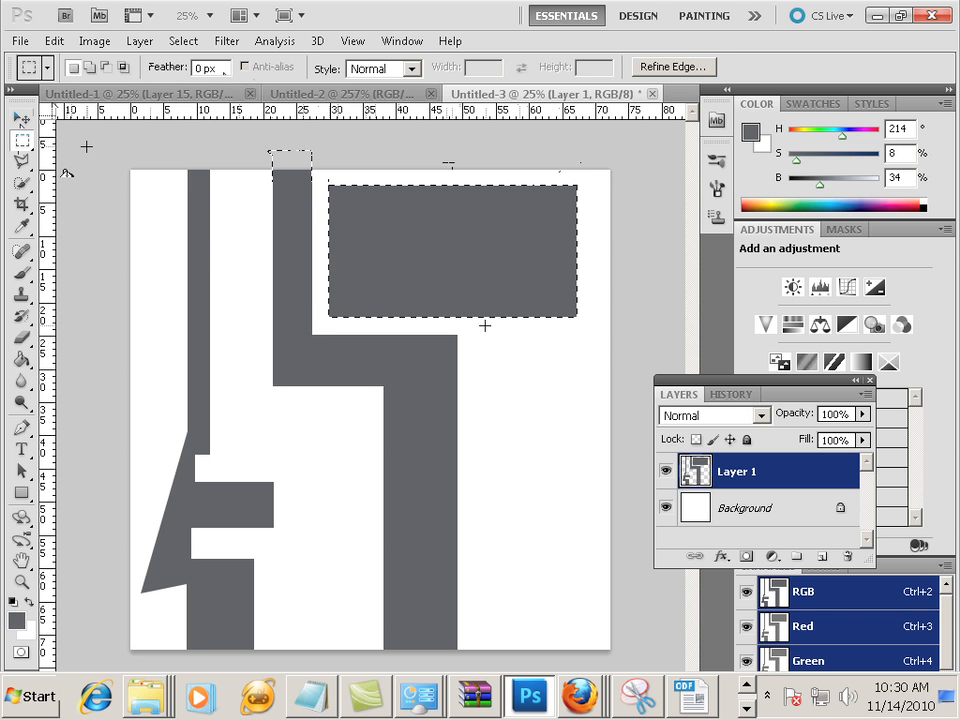
pyautogui.click(447, 319)
# Outline a comb-shaped polygon with teeth facing left along the canvas's right edge below the rectangle, and fill it with the grey foreground colour.
pyautogui.press('l')
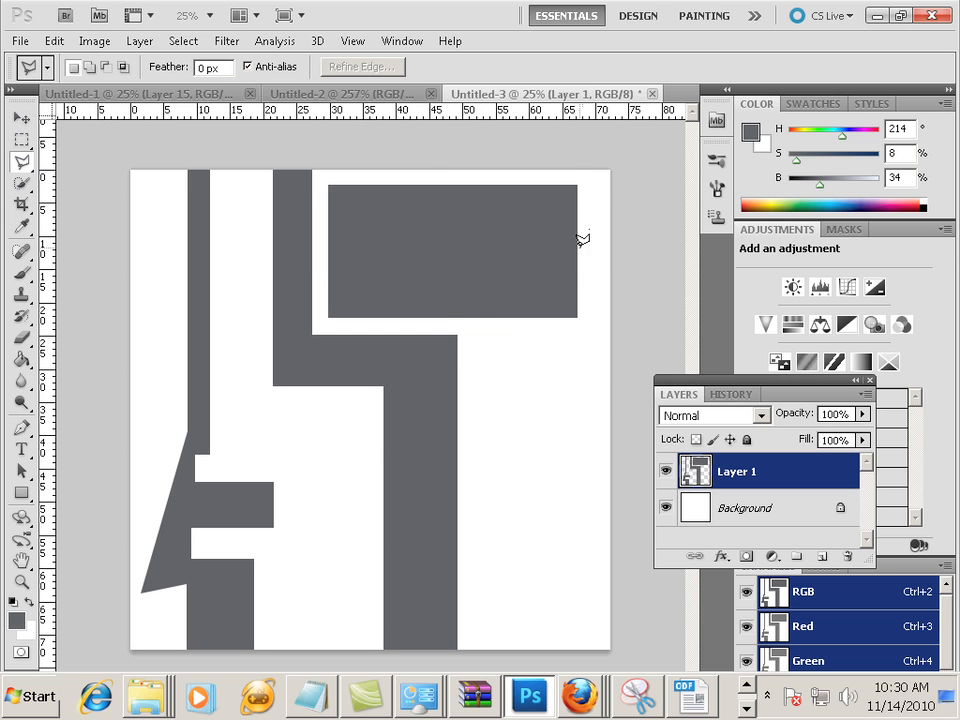
pyautogui.click(597, 290)
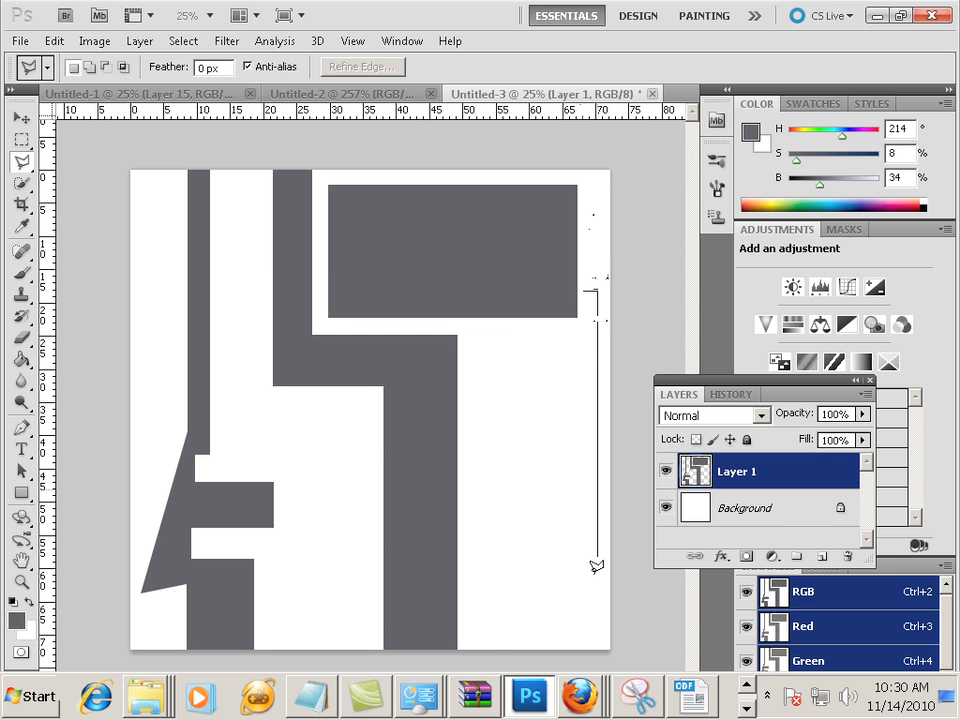
pyautogui.click(598, 652)
pyautogui.click(488, 651)
pyautogui.click(488, 606)
pyautogui.click(545, 606)
pyautogui.click(545, 571)
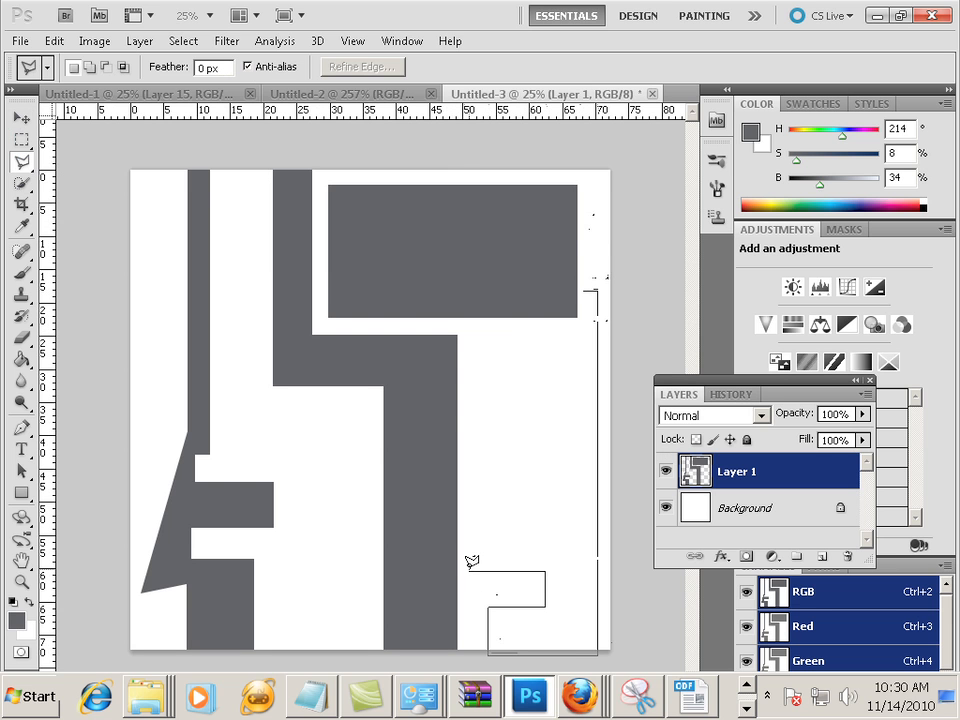
pyautogui.click(462, 571)
pyautogui.click(462, 497)
pyautogui.click(554, 460)
pyautogui.click(473, 460)
pyautogui.click(473, 390)
pyautogui.click(554, 390)
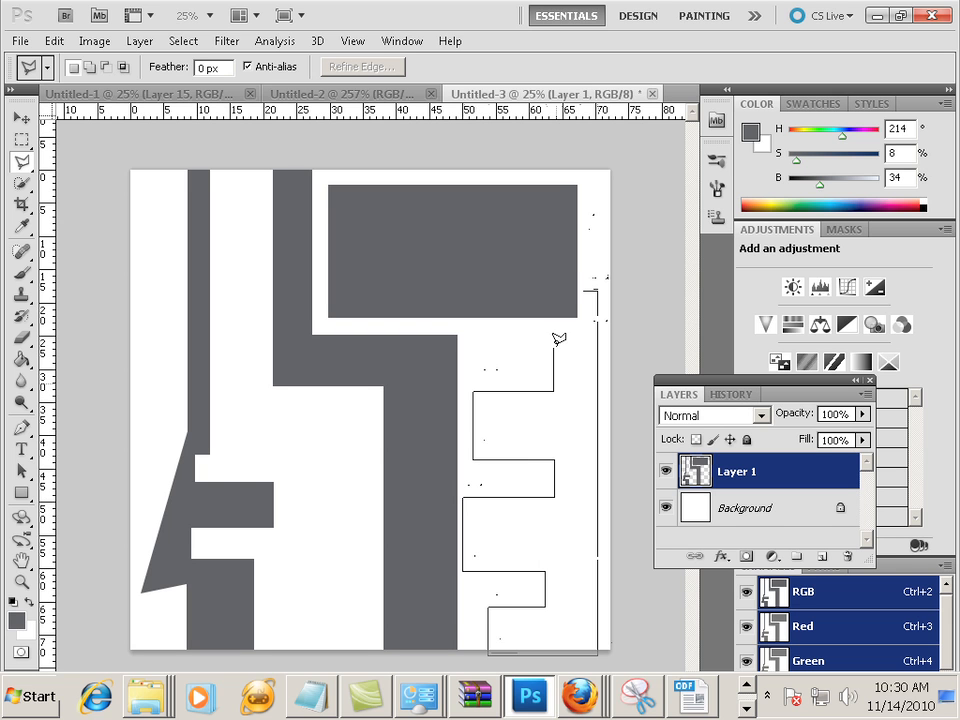
pyautogui.click(554, 338)
pyautogui.click(470, 337)
pyautogui.click(470, 326)
pyautogui.click(585, 326)
pyautogui.click(592, 287)
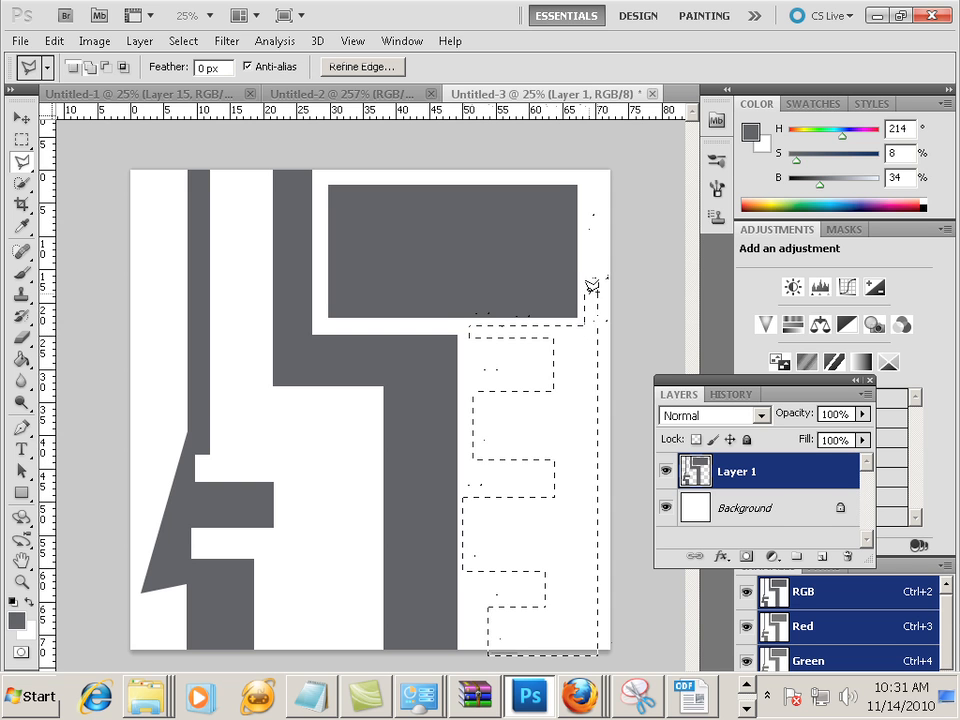
pyautogui.click(21, 360)
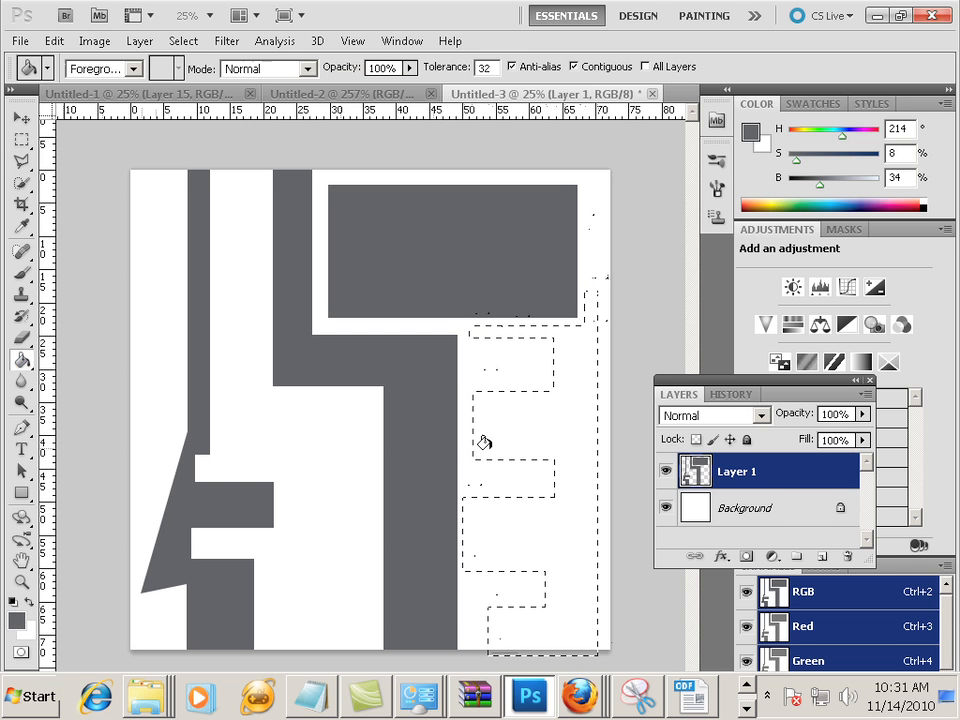
pyautogui.click(484, 443)
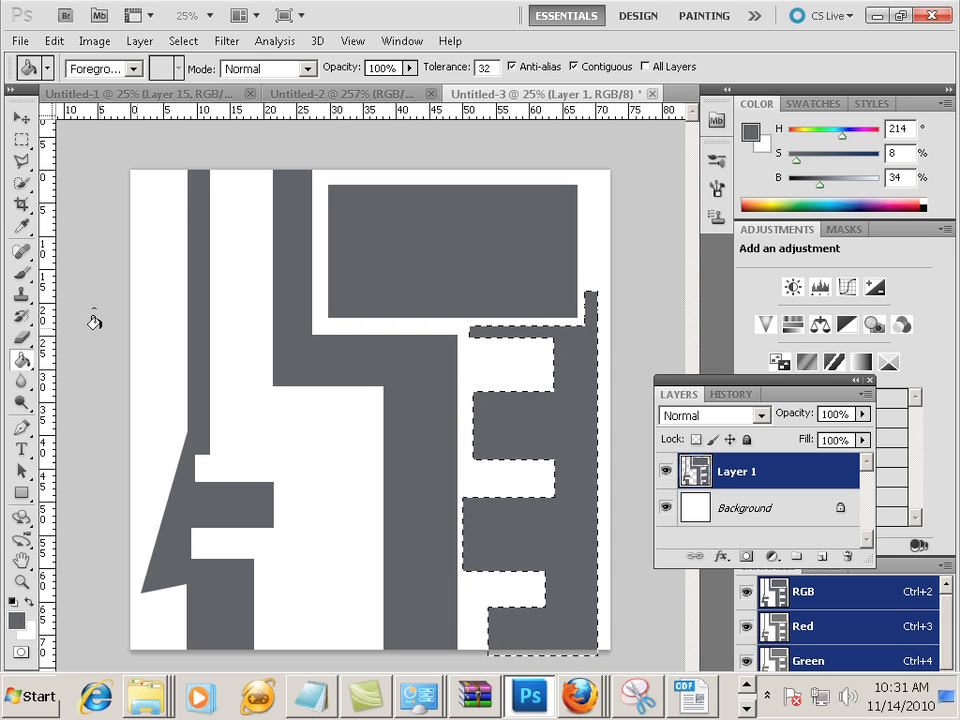
# Select a circle in the empty area left of the stepped band's lower section and fill it with the grey foreground colour.
pyautogui.click(21, 141)
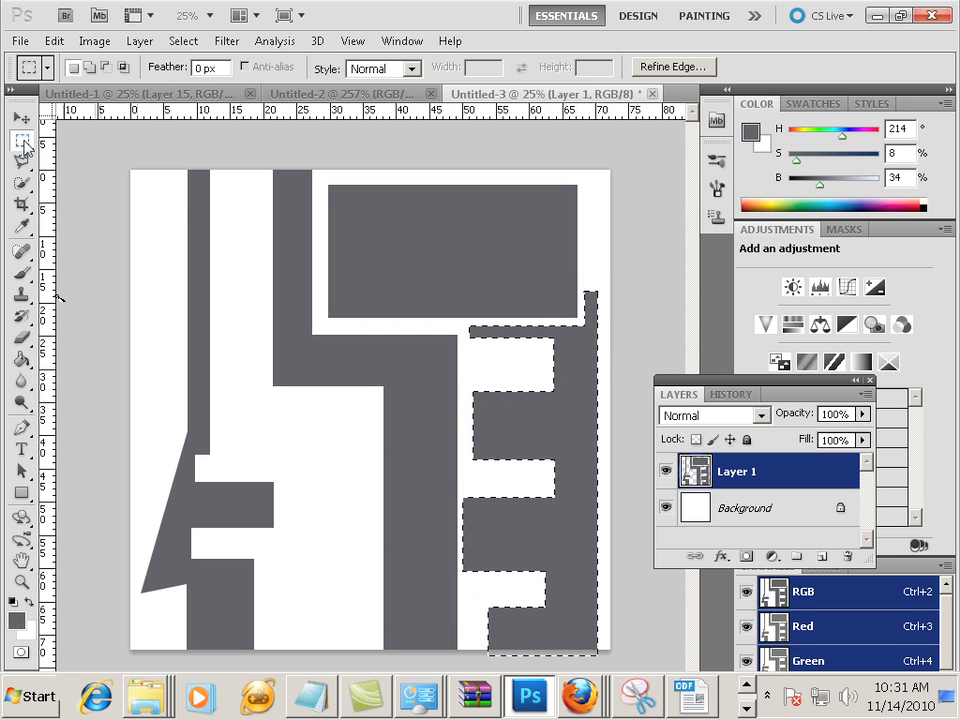
pyautogui.moveTo(21, 141); pyautogui.dragTo(60, 152)
pyautogui.click(324, 522)
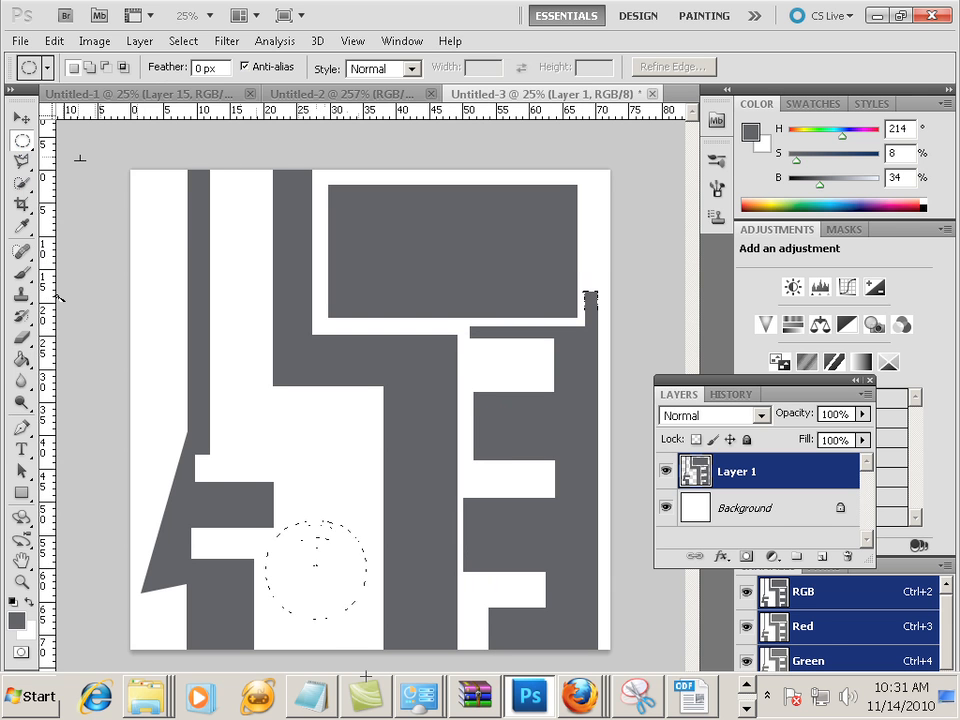
pyautogui.moveTo(366, 677); pyautogui.dragTo(366, 675)
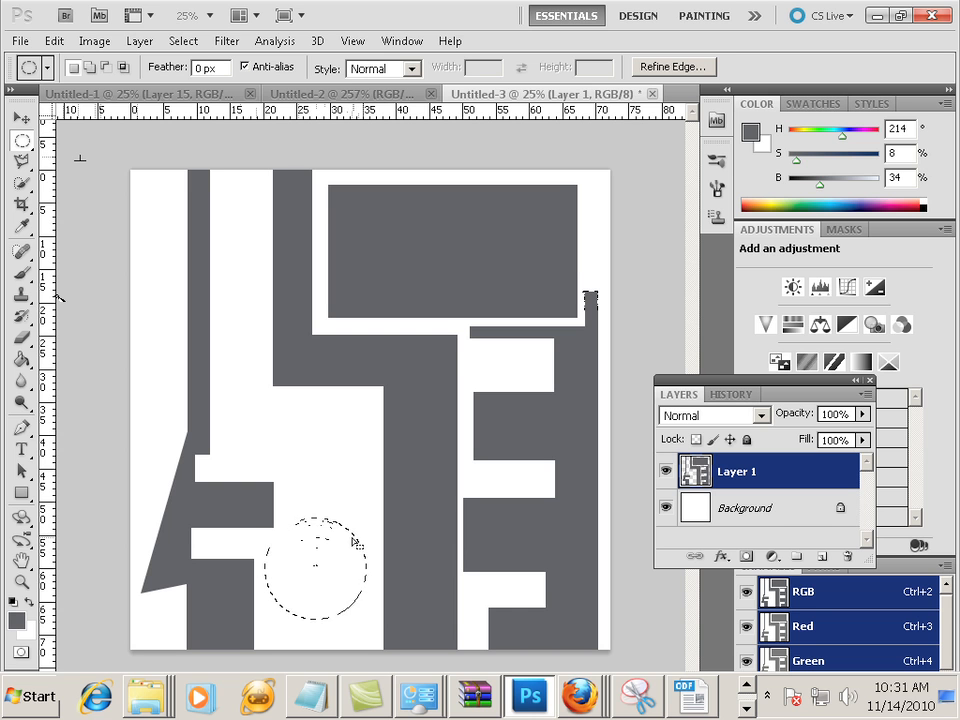
pyautogui.moveTo(355, 541); pyautogui.dragTo(362, 549)
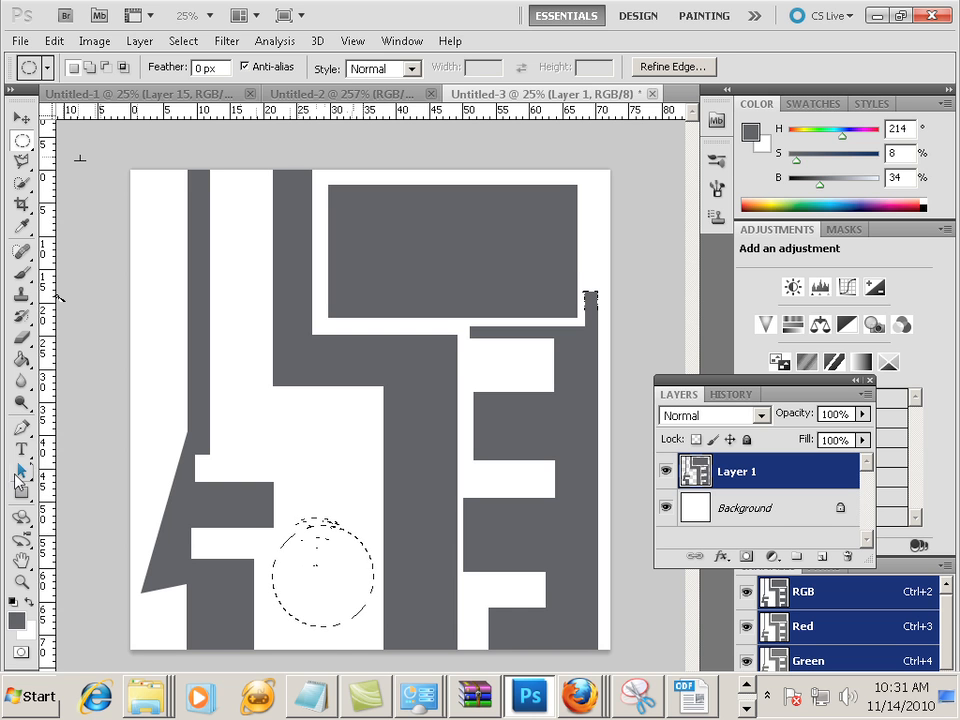
pyautogui.click(22, 360)
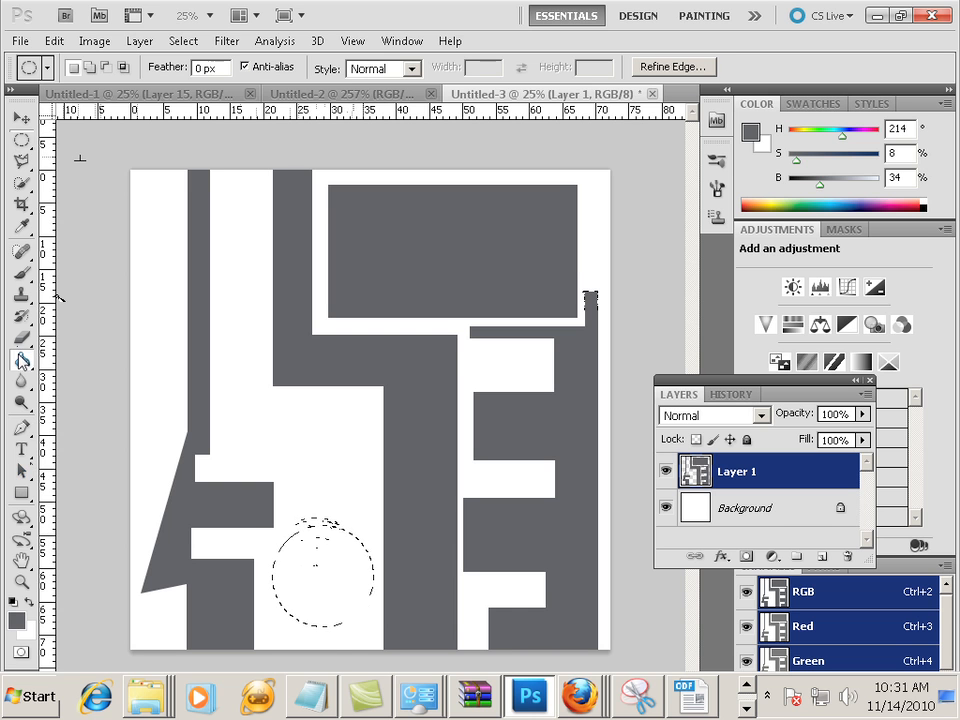
pyautogui.click(296, 569)
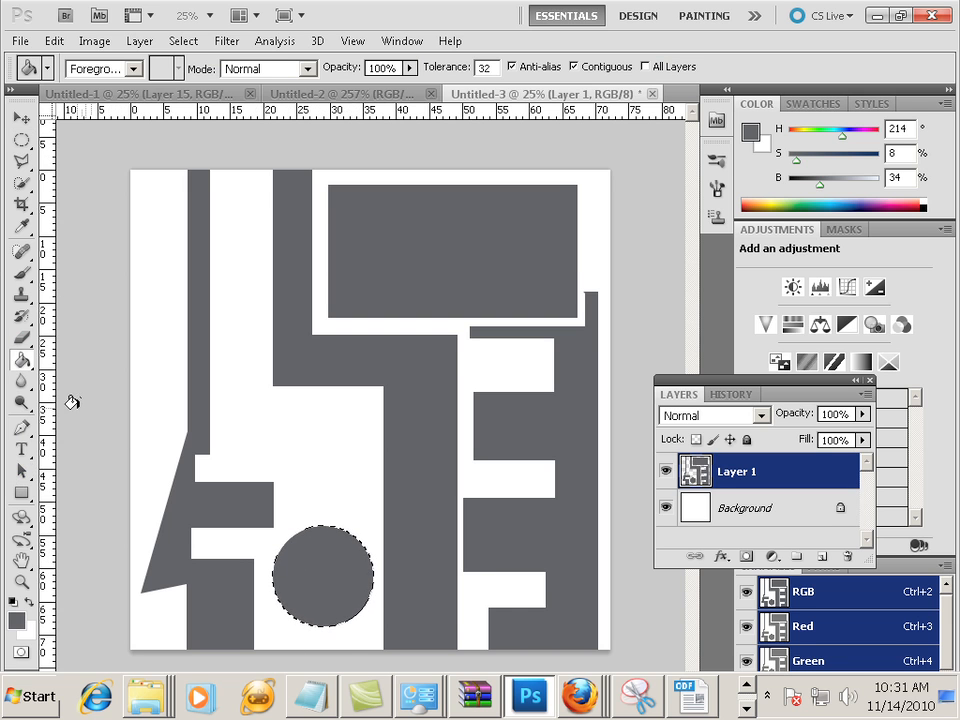
# Select the inside of the large upper-right rectangle with the Rectangular Marquee and delete it, leaving a thin grey frame.
pyautogui.click(22, 142)
pyautogui.rightClick(22, 148)
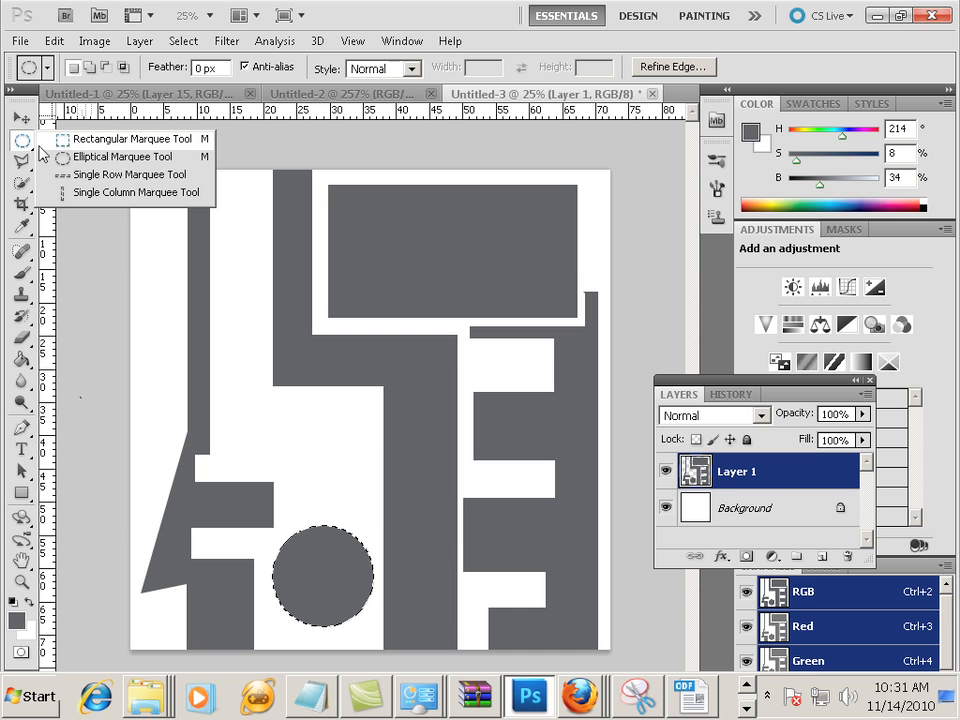
pyautogui.click(58, 145)
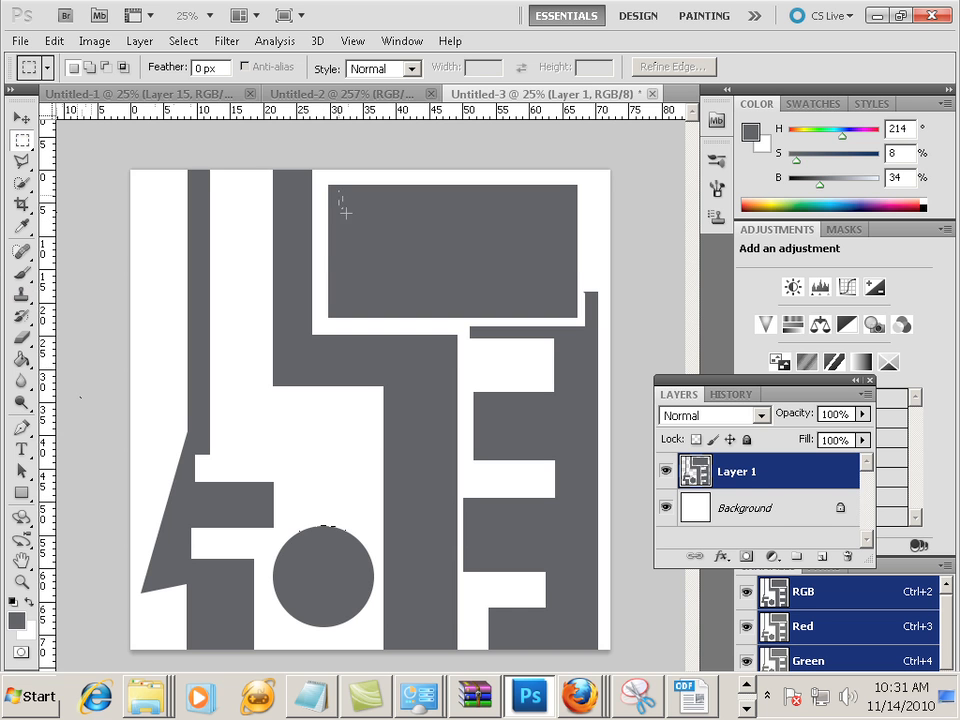
pyautogui.moveTo(538, 298); pyautogui.dragTo(567, 305)
pyautogui.press('Delete')
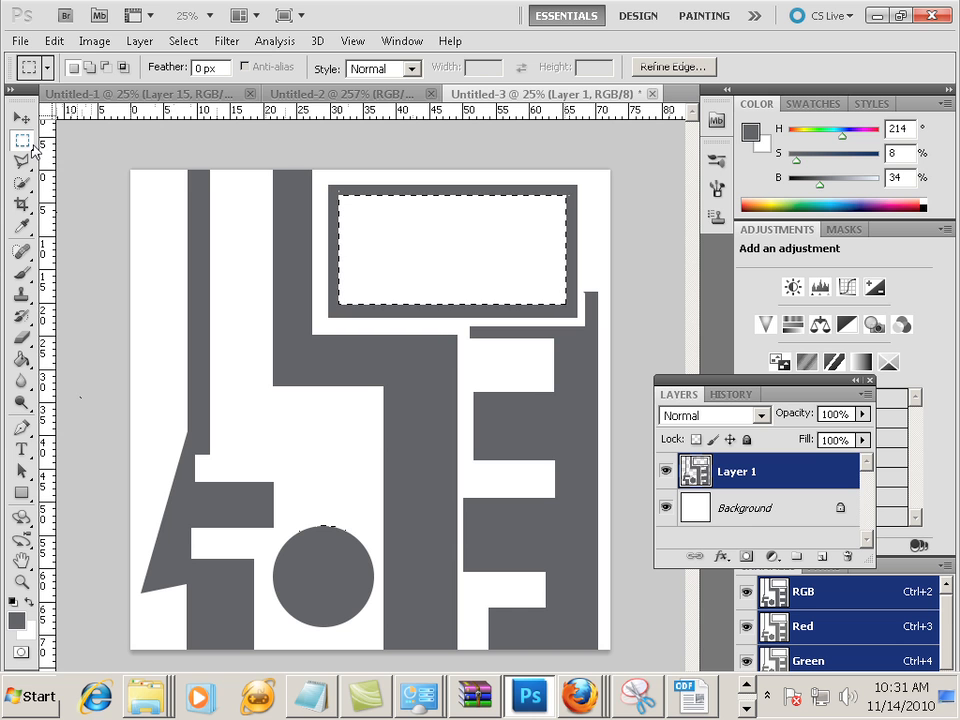
# Build one combined selection of nine separate small rectangles of varied sizes inside the thin grey frame.
pyautogui.click(101, 146)
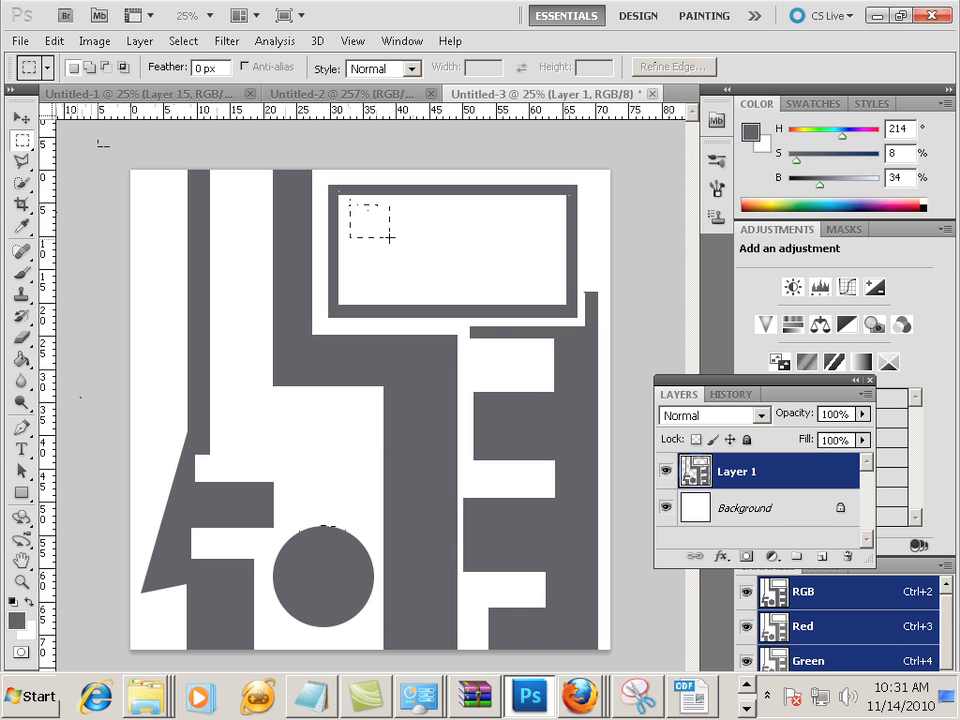
pyautogui.moveTo(390, 237); pyautogui.dragTo(384, 238)
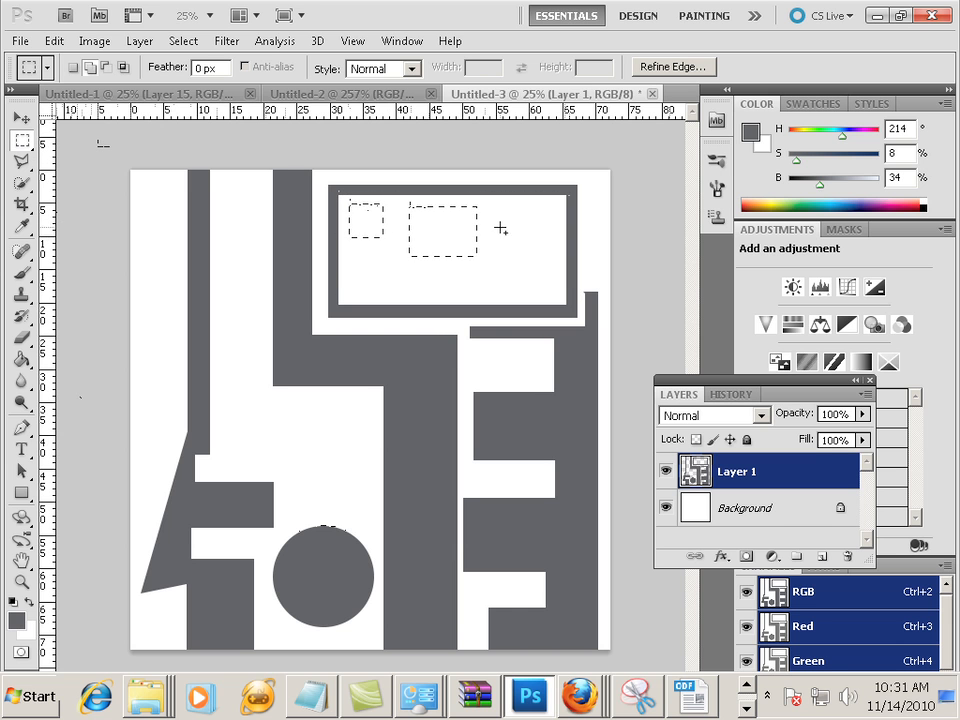
pyautogui.moveTo(500, 221); pyautogui.dragTo(400, 259)
pyautogui.moveTo(518, 205); pyautogui.dragTo(562, 297)
pyautogui.moveTo(503, 283); pyautogui.dragTo(344, 300)
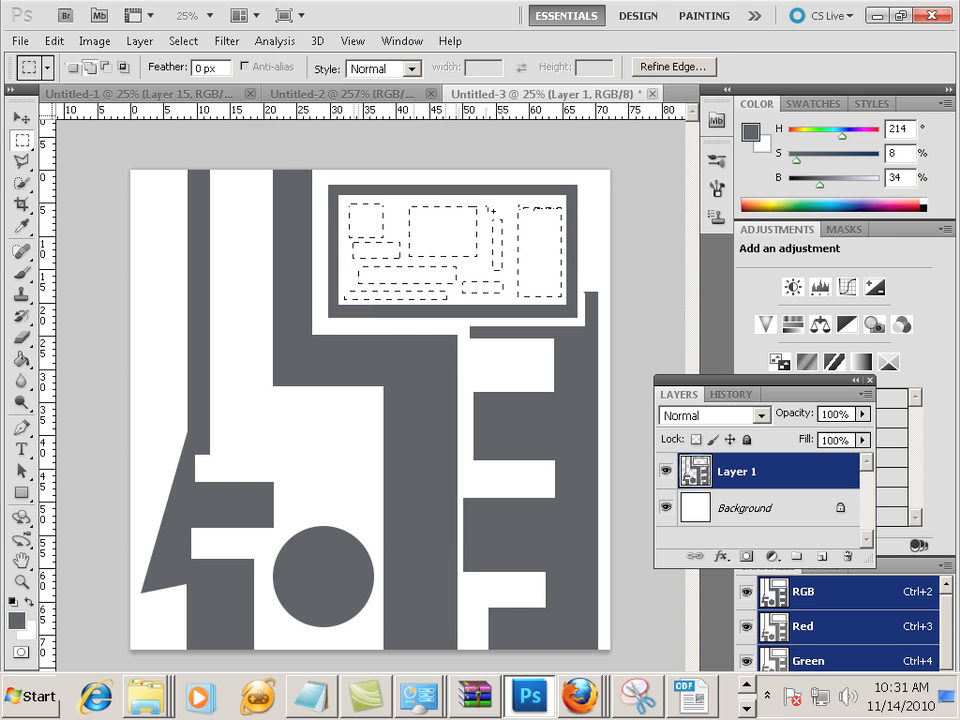
pyautogui.moveTo(484, 206); pyautogui.dragTo(507, 213)
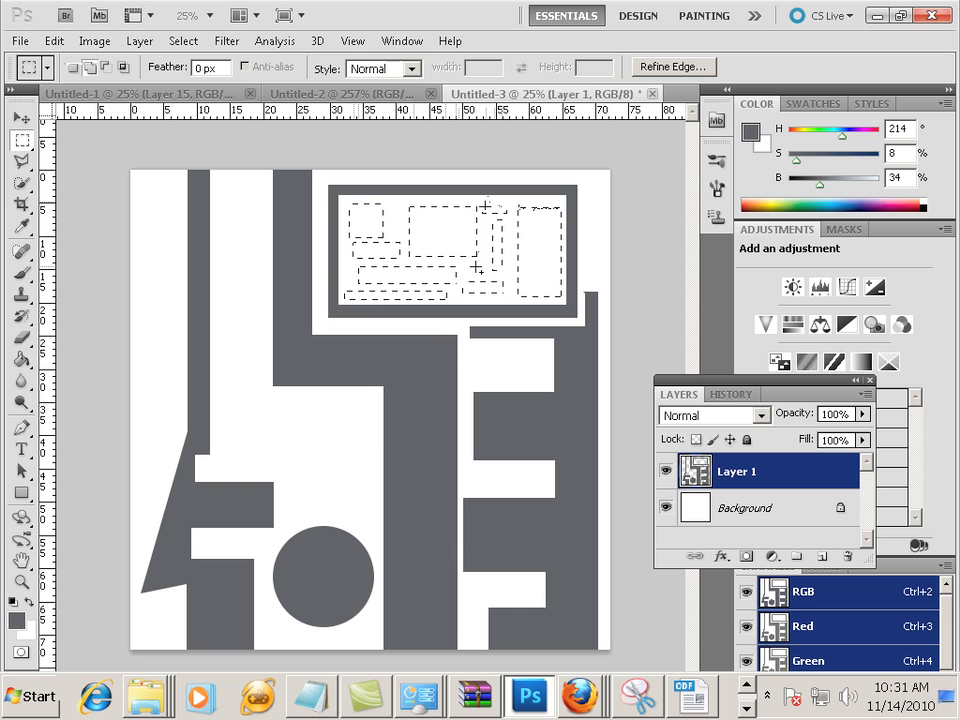
# Fill the small rectangles selected inside the frame with the grey foreground colour and deselect them.
pyautogui.click(21, 358)
pyautogui.click(368, 226)
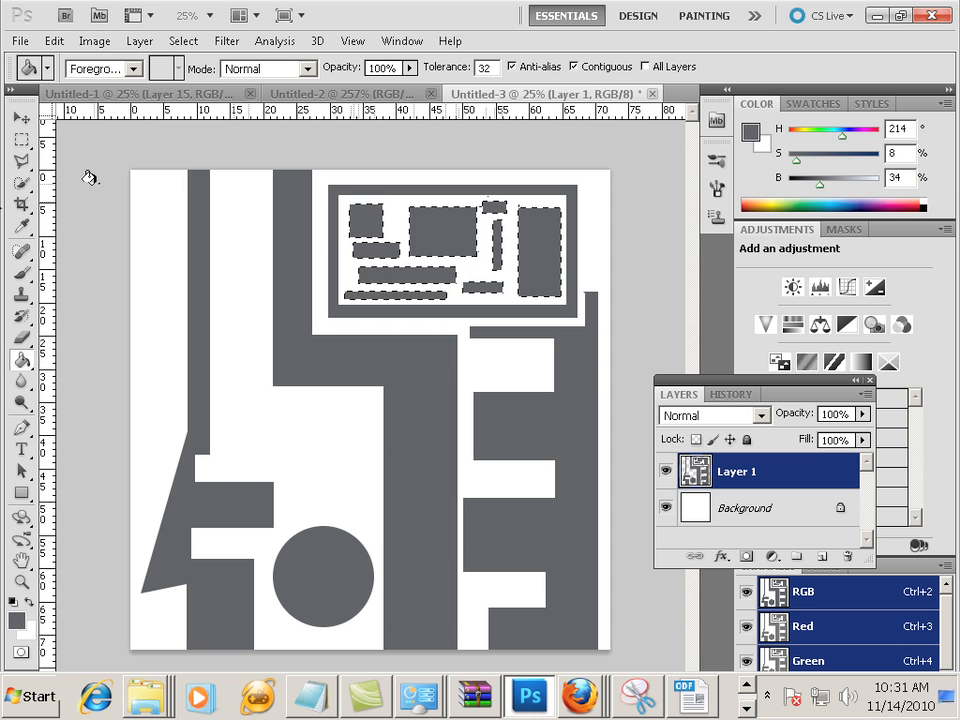
pyautogui.click(181, 41)
pyautogui.click(190, 81)
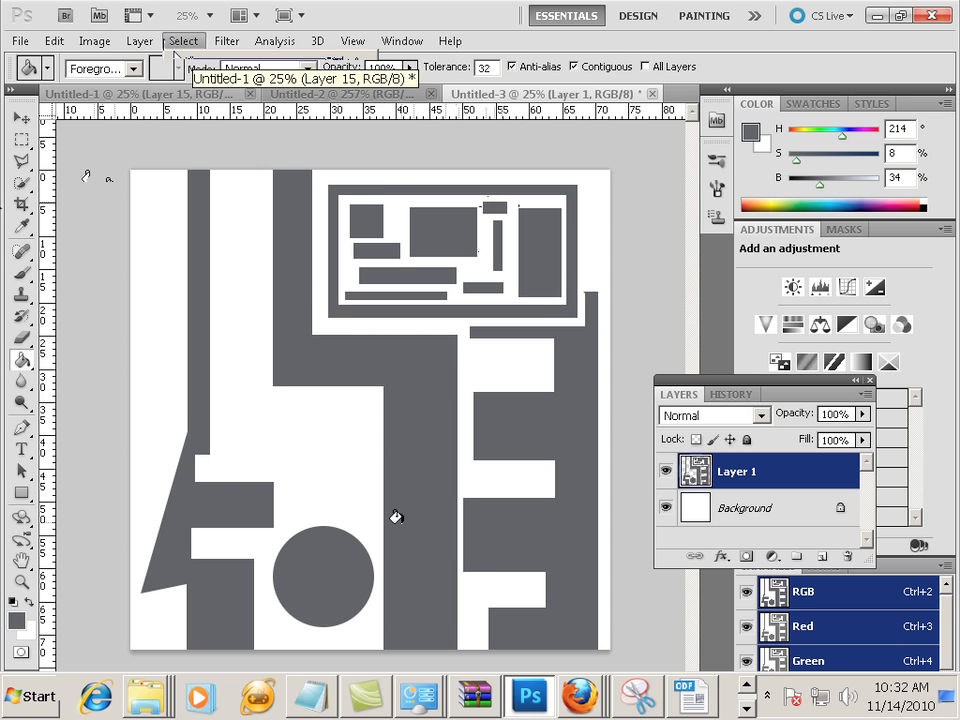
# Add a new layer directly above the Background and fill it with a lighter grey, setting the foreground brightness to 58%.
pyautogui.click(808, 519)
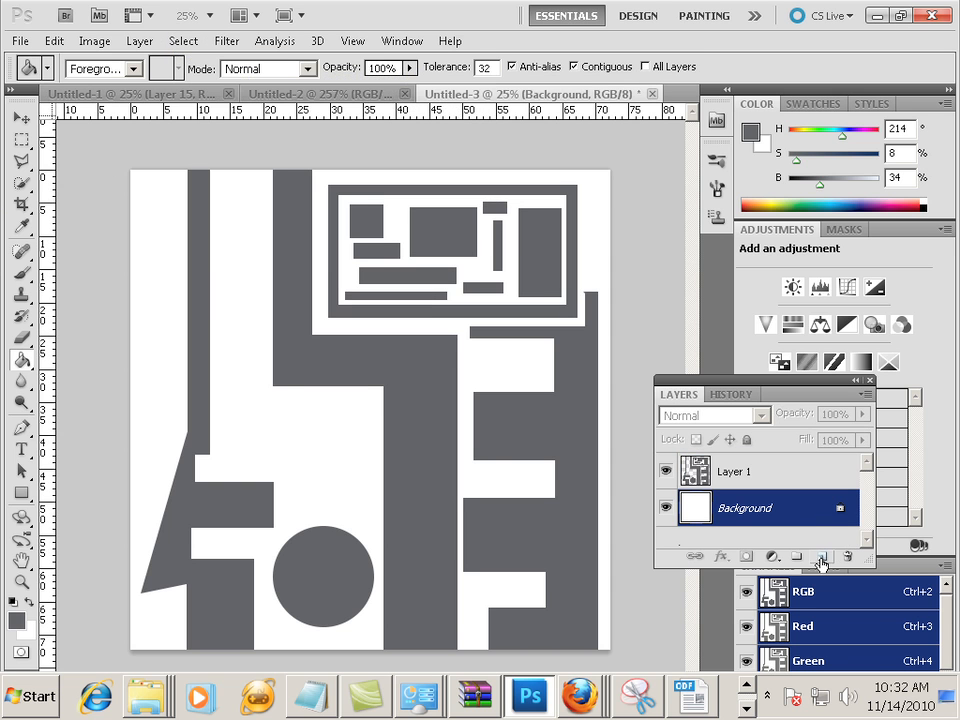
pyautogui.click(821, 556)
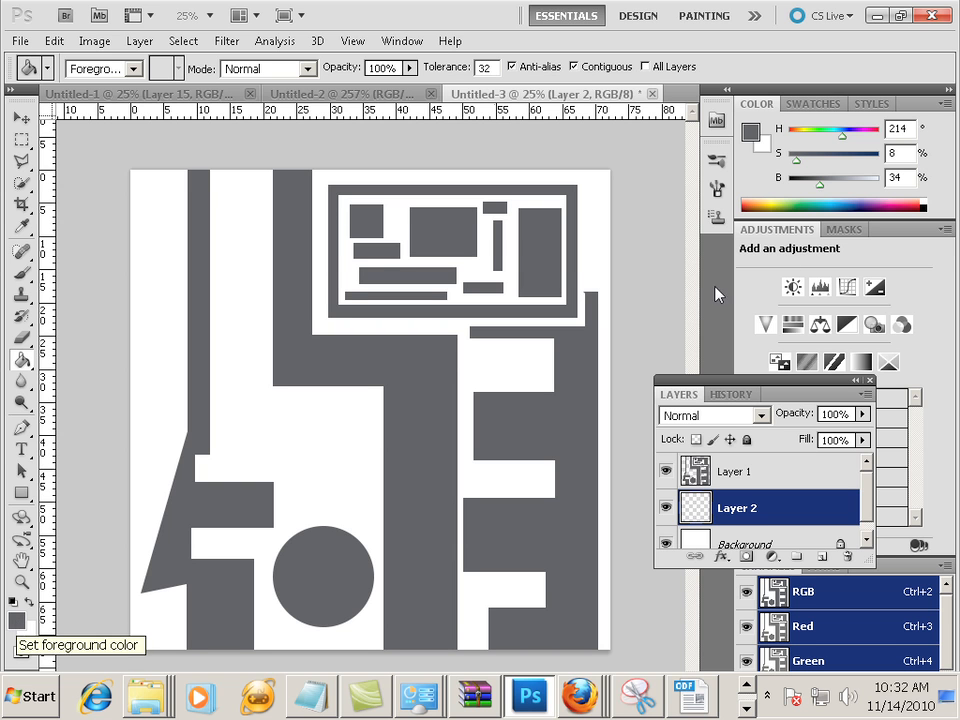
pyautogui.click(823, 191)
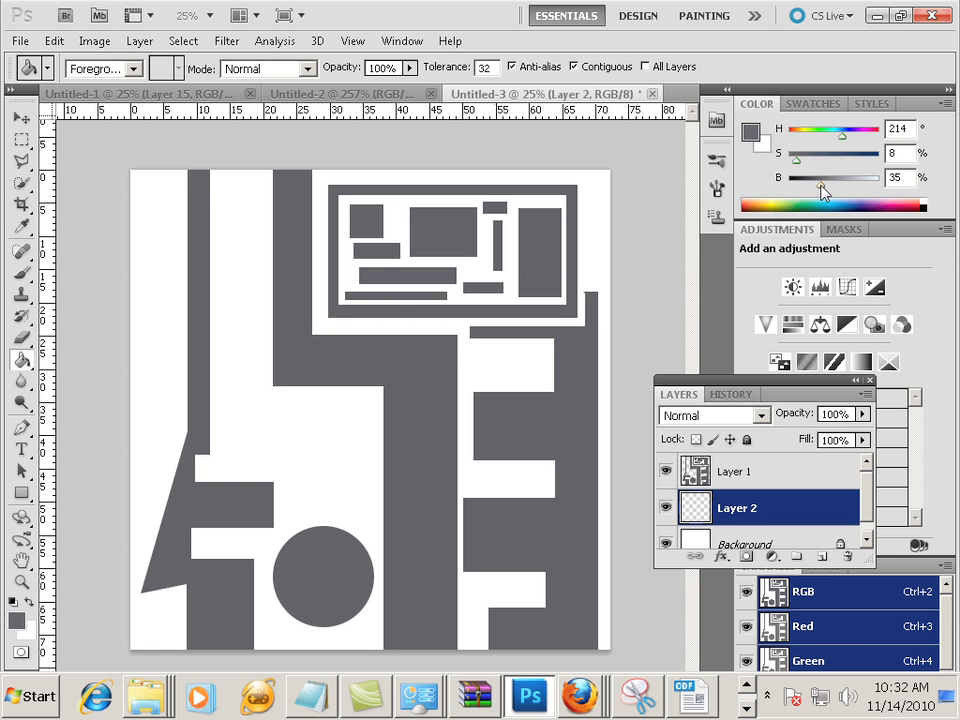
pyautogui.click(946, 104)
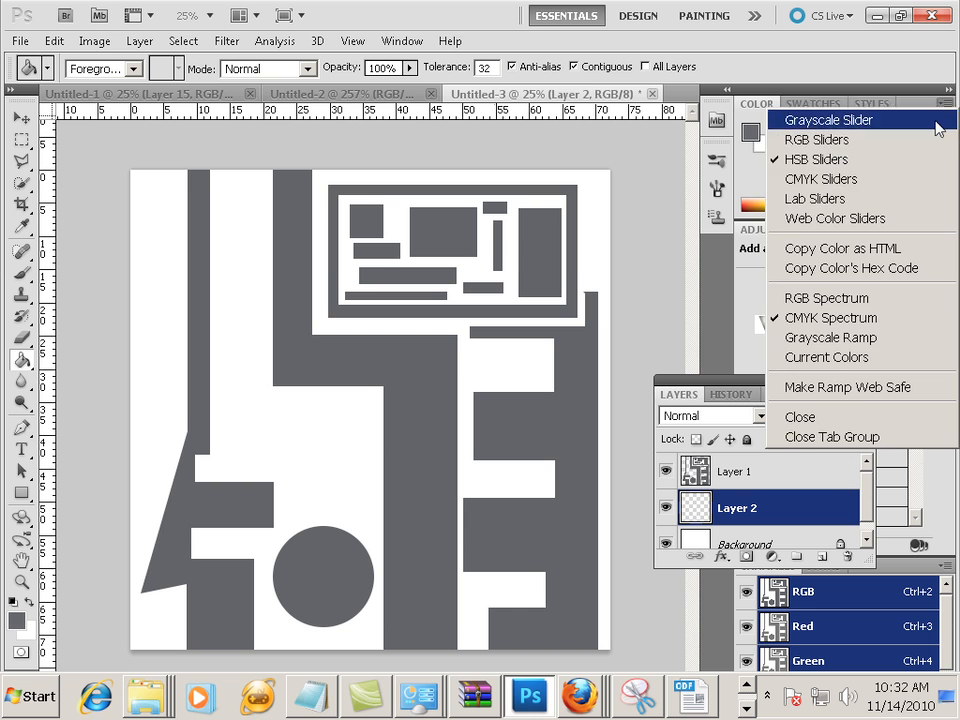
pyautogui.click(866, 160)
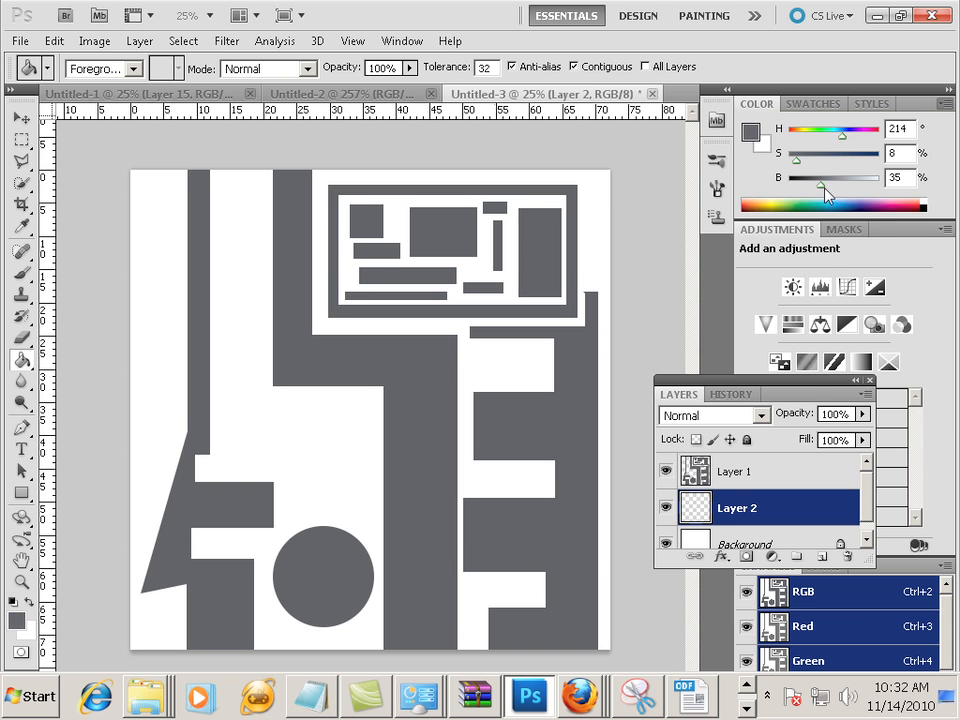
pyautogui.moveTo(824, 185); pyautogui.dragTo(843, 190)
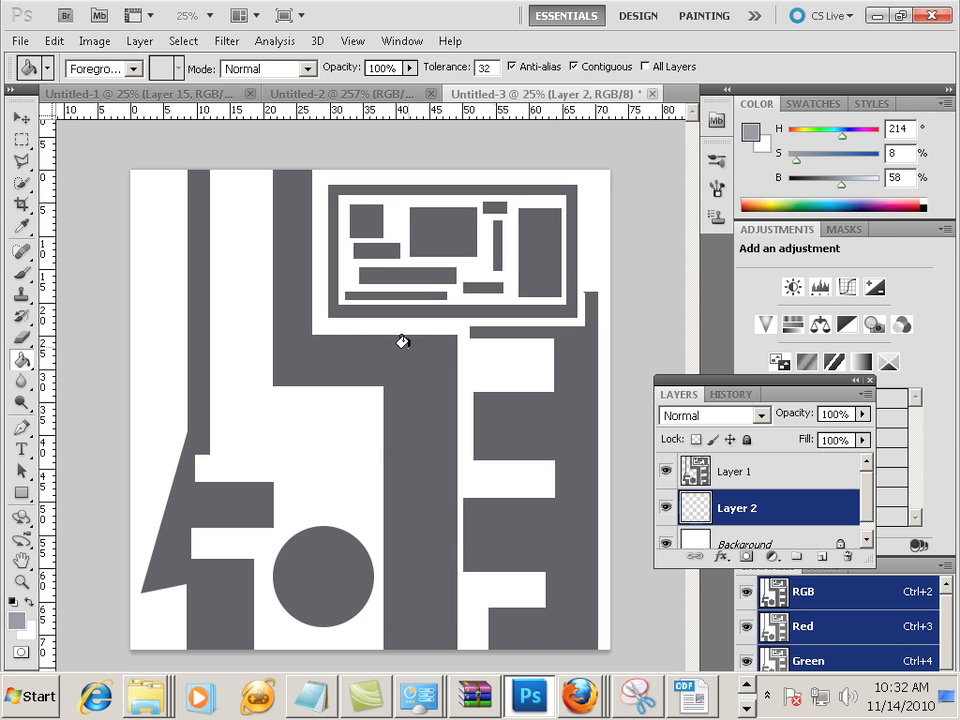
pyautogui.click(252, 386)
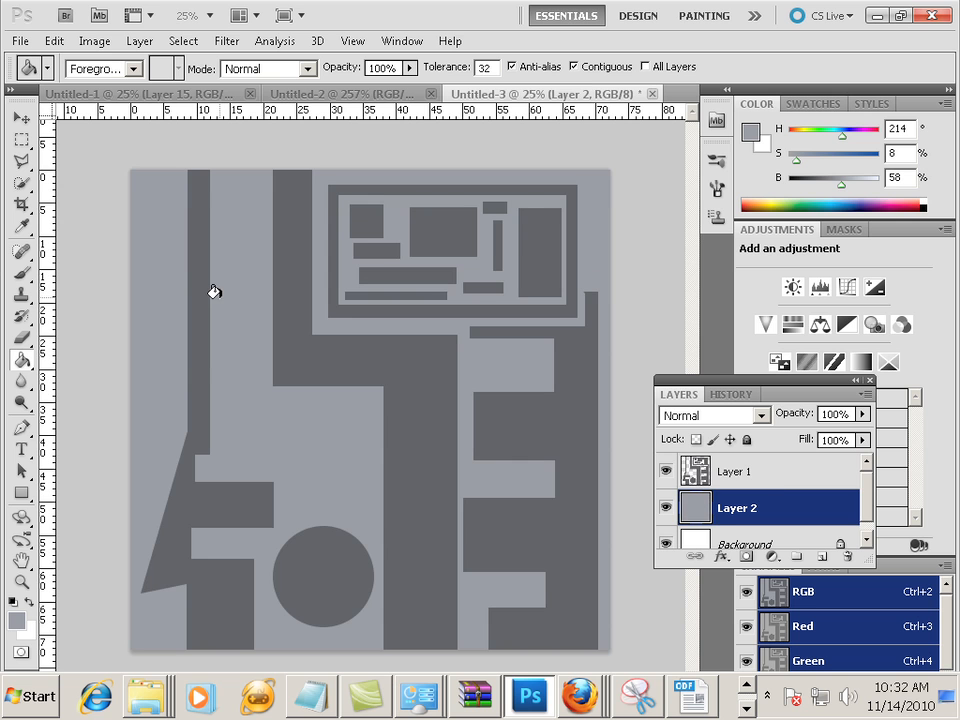
# Add a Bevel and Emboss to Layer 1 as an Outer Bevel with 266% depth, 9 px size and 4 px soften.
pyautogui.click(775, 482)
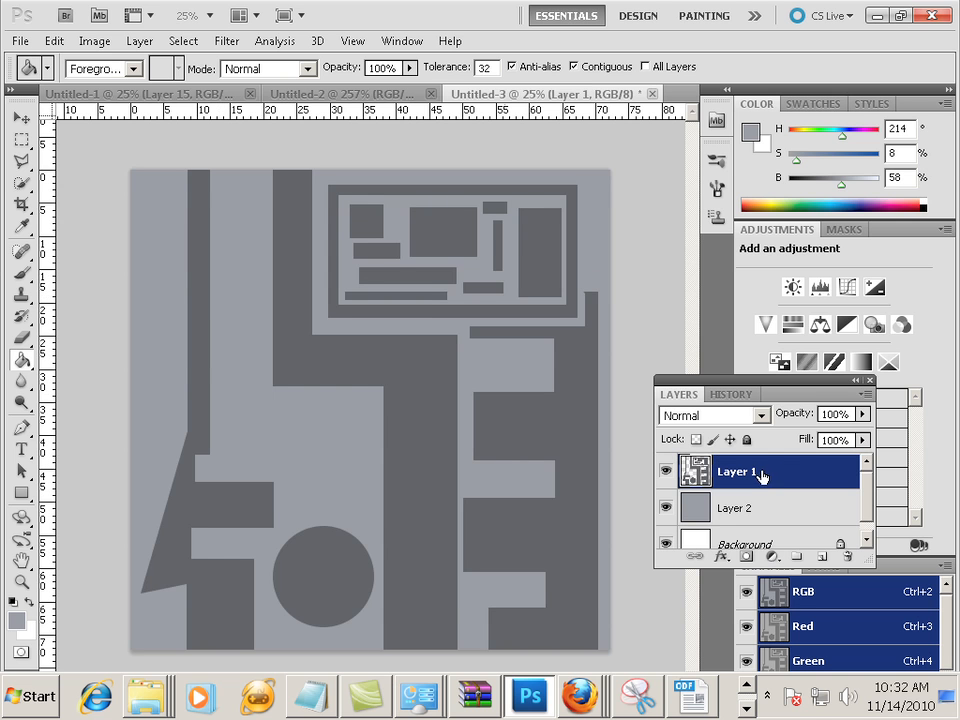
pyautogui.doubleClick(783, 477)
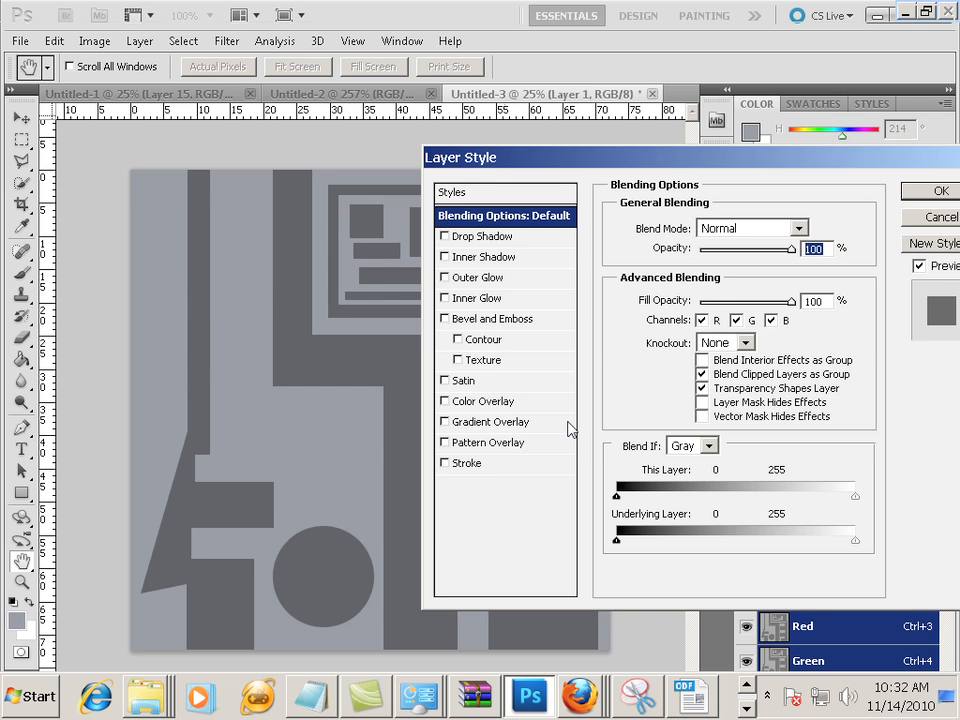
pyautogui.click(472, 320)
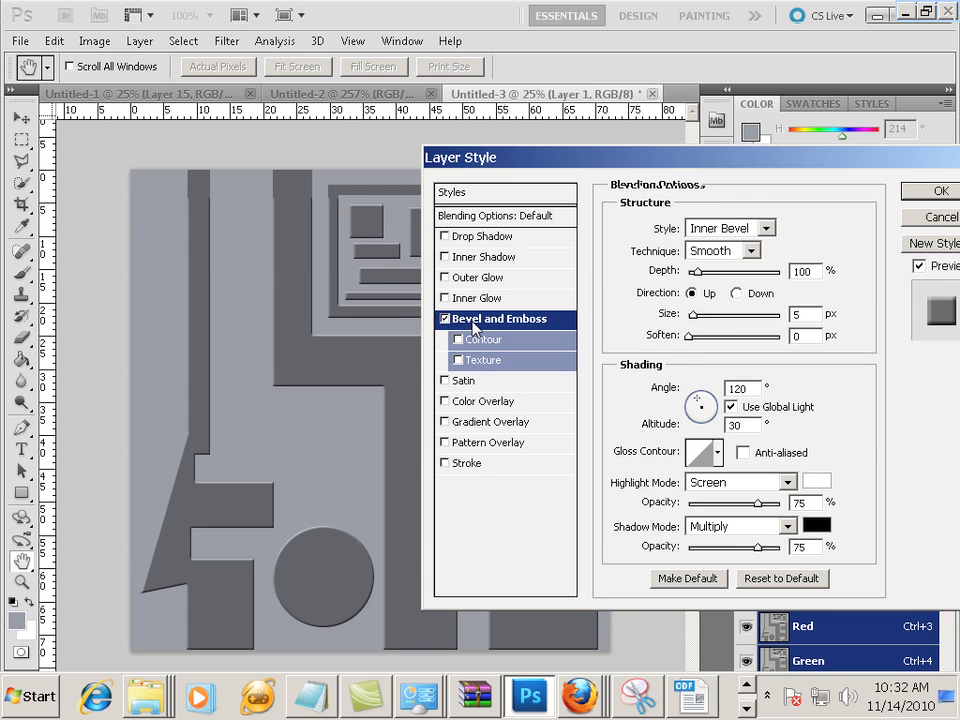
pyautogui.click(727, 233)
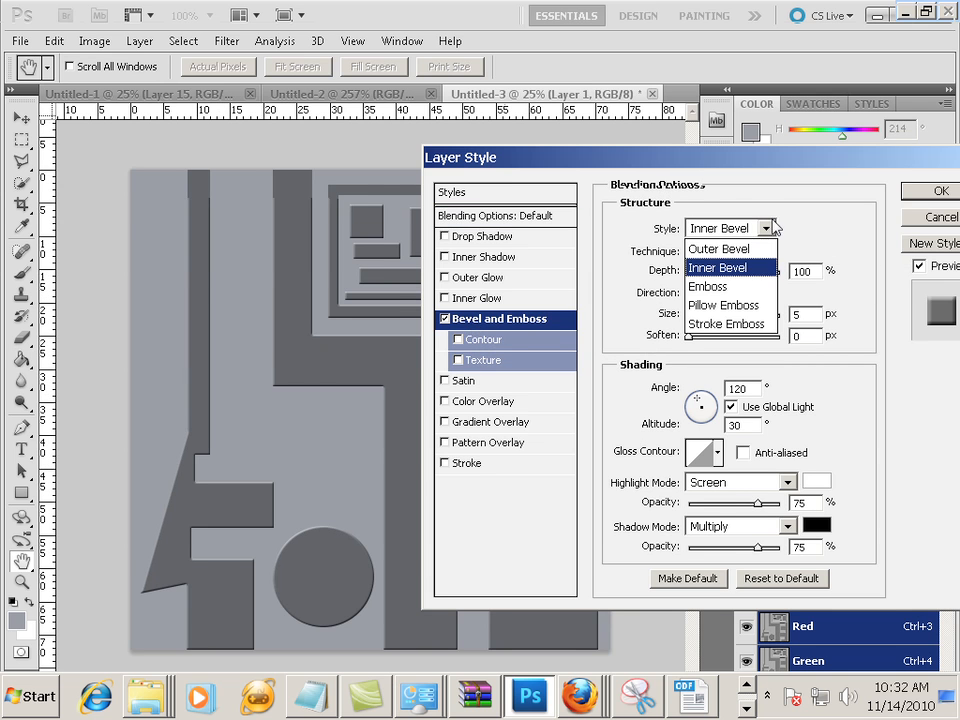
pyautogui.click(754, 250)
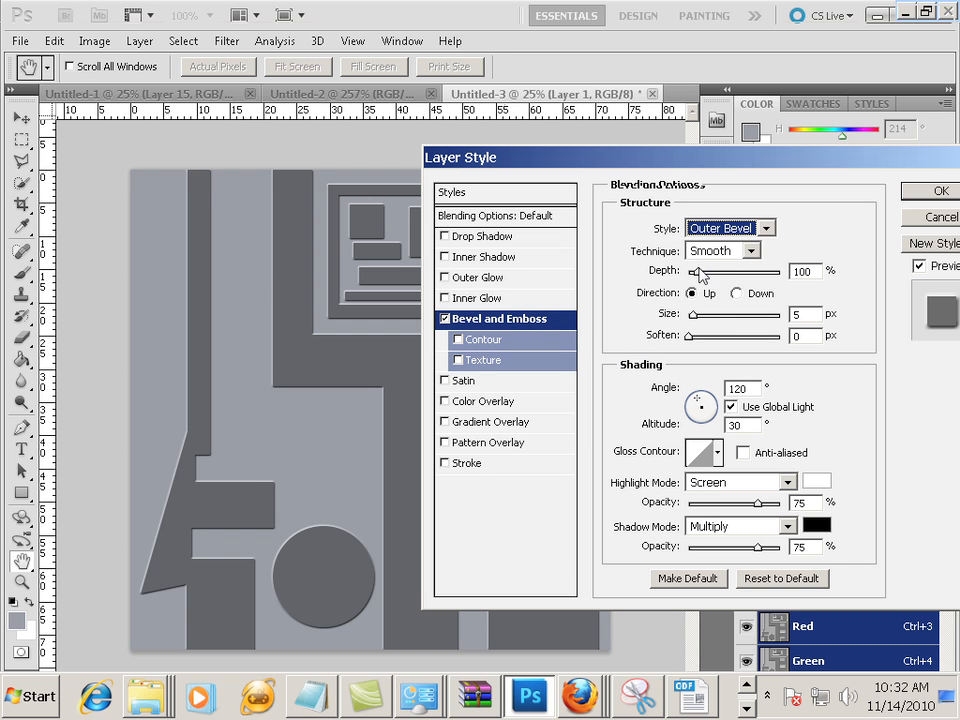
pyautogui.moveTo(699, 274); pyautogui.dragTo(705, 341)
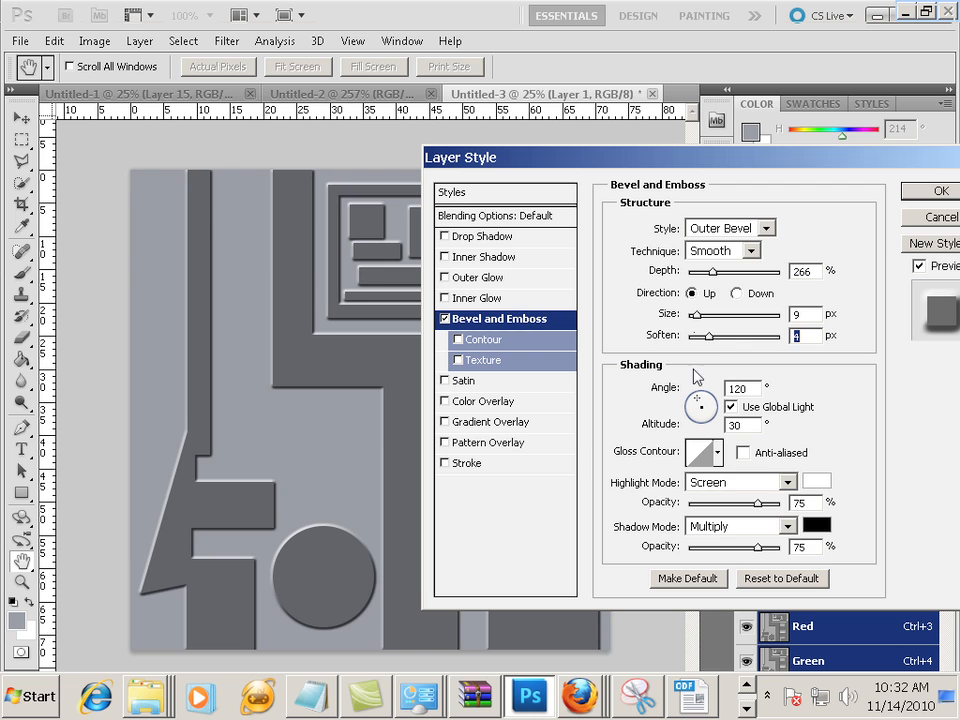
# Try several gloss contours for the bevel, settle on the rising stepped one and set the bevel size to 16 px.
pyautogui.click(718, 452)
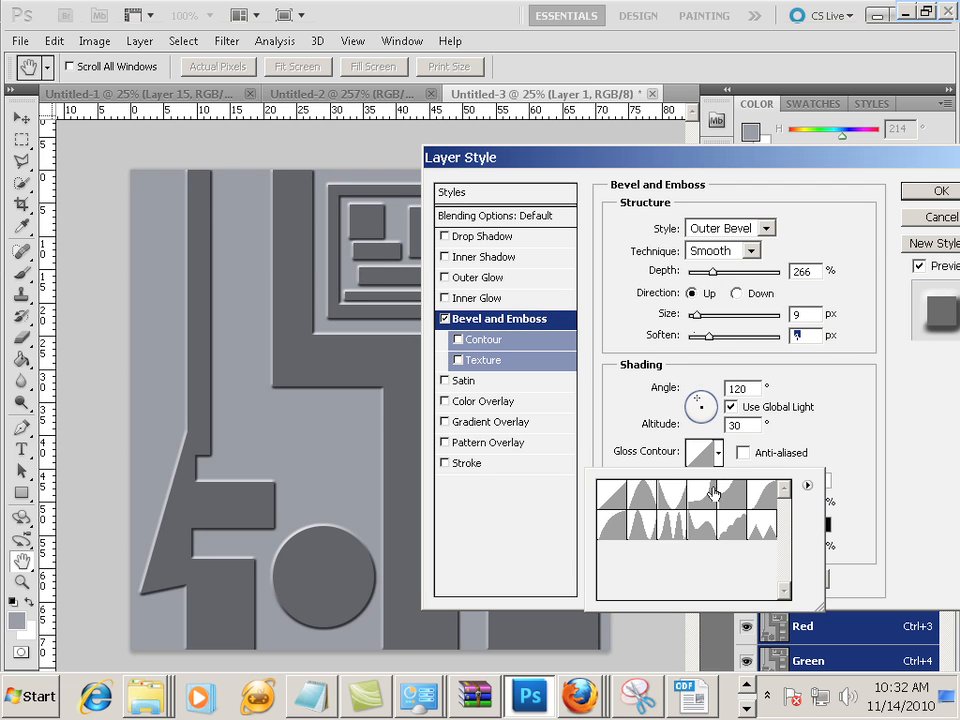
pyautogui.click(667, 526)
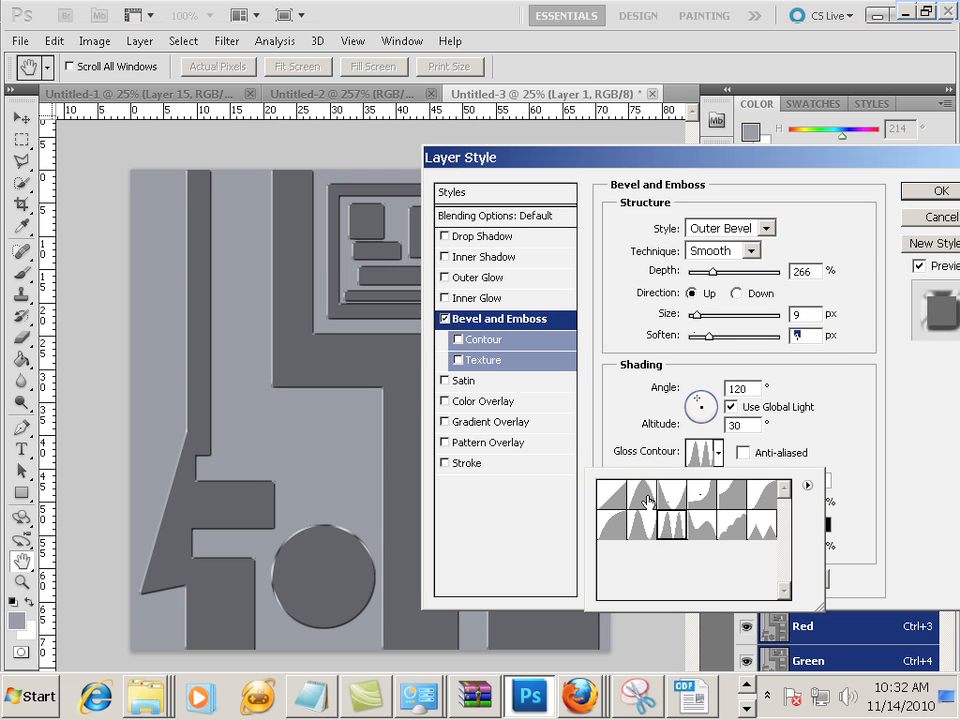
pyautogui.click(648, 500)
pyautogui.click(650, 530)
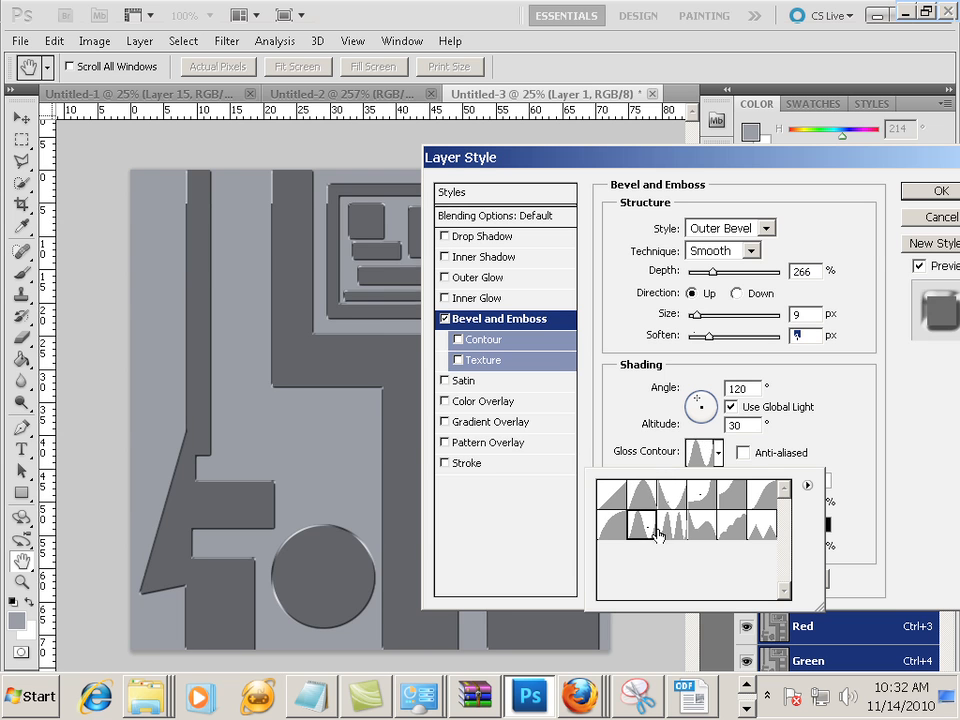
pyautogui.click(680, 535)
pyautogui.click(705, 531)
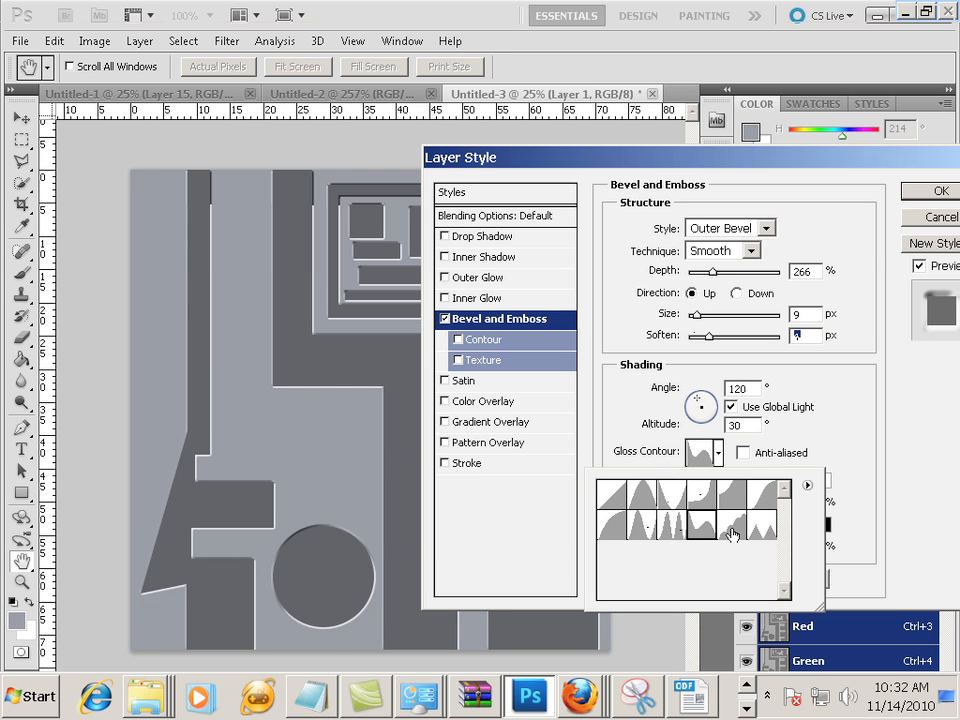
pyautogui.click(732, 532)
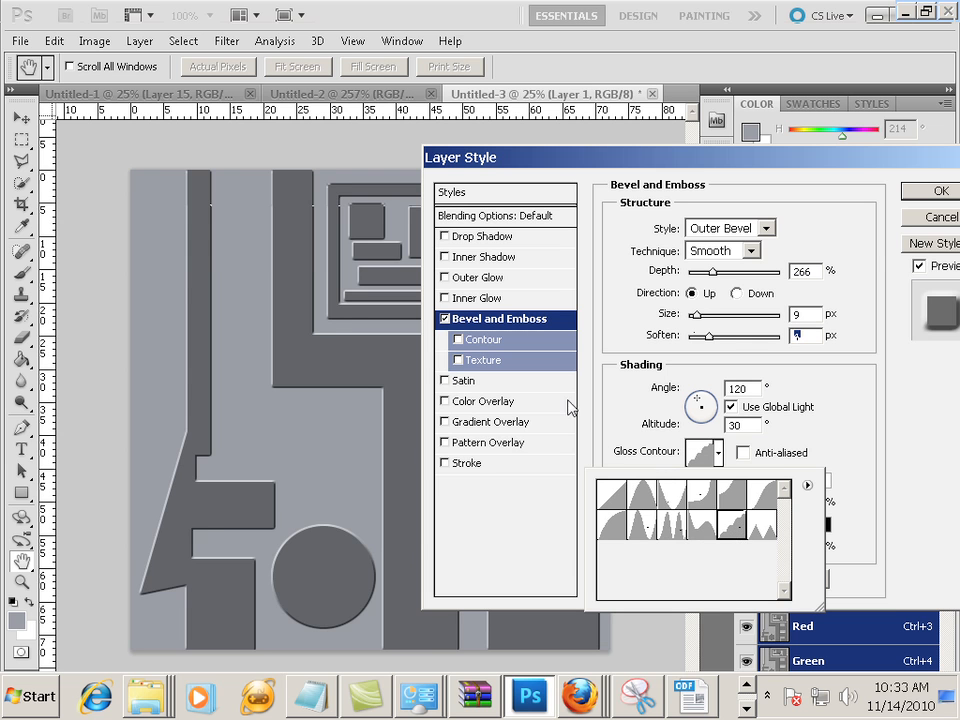
pyautogui.moveTo(697, 318); pyautogui.dragTo(699, 319)
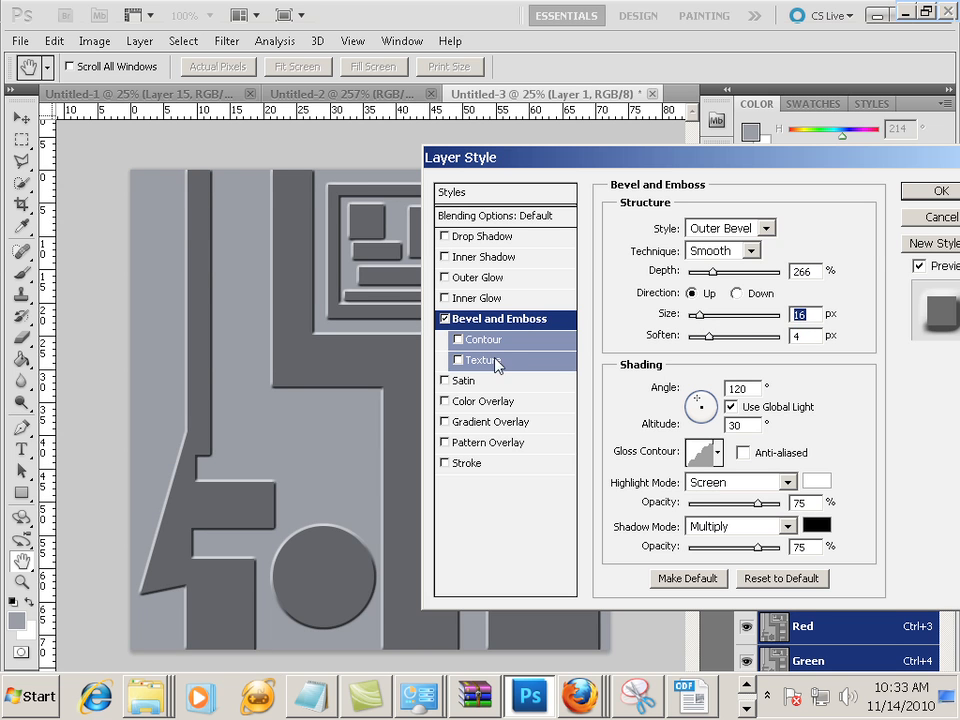
# Add an Outer Glow to Layer 1 in Dissolve blend mode with a size of 54 px.
pyautogui.click(480, 279)
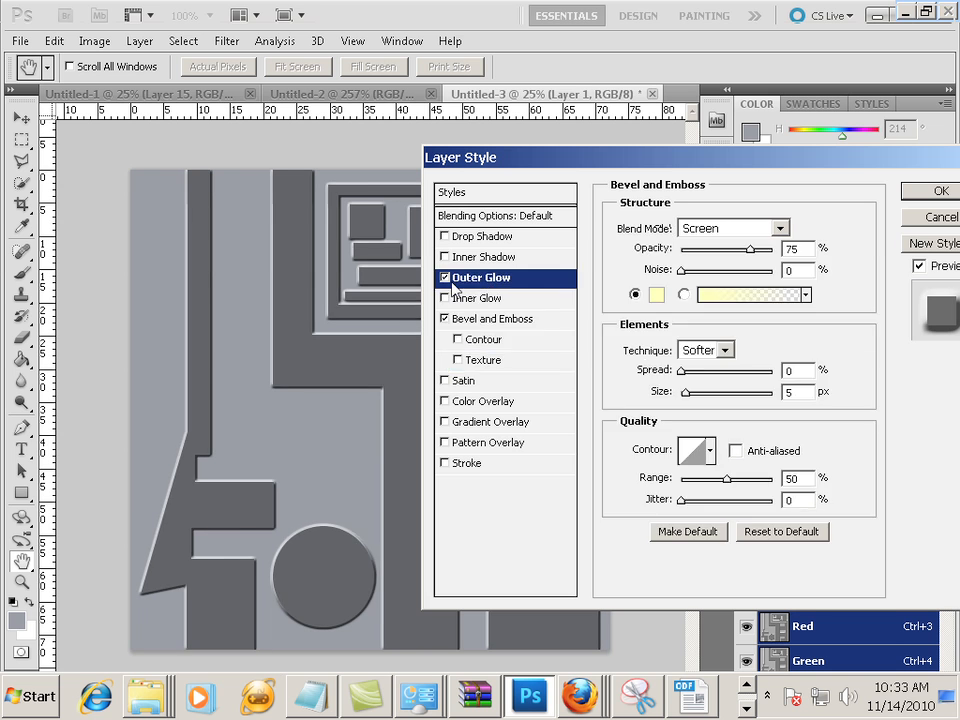
pyautogui.click(728, 228)
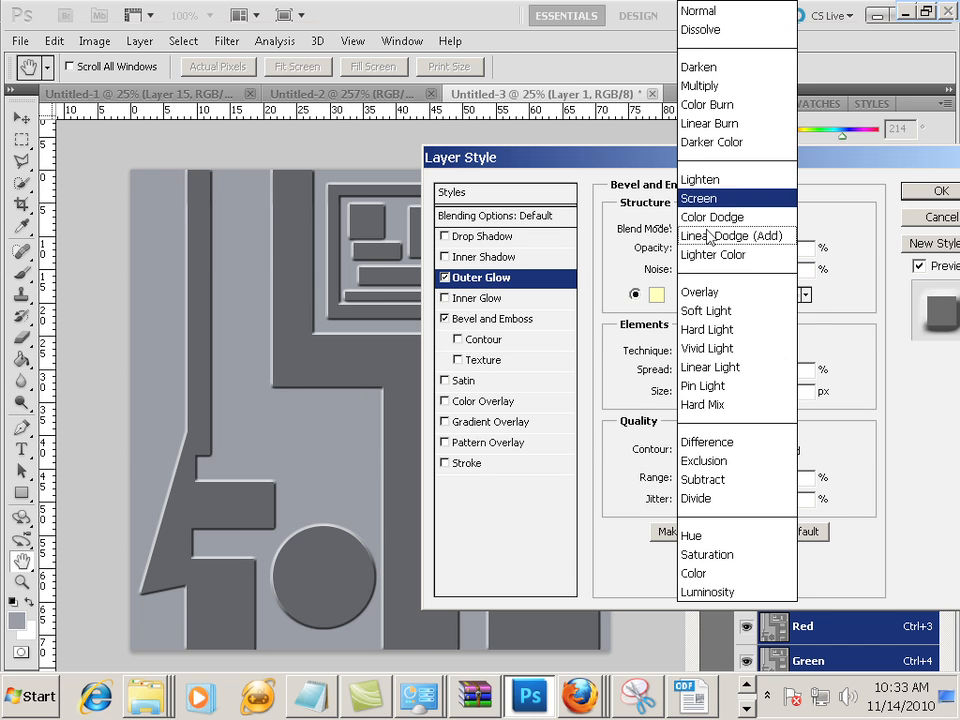
pyautogui.click(710, 29)
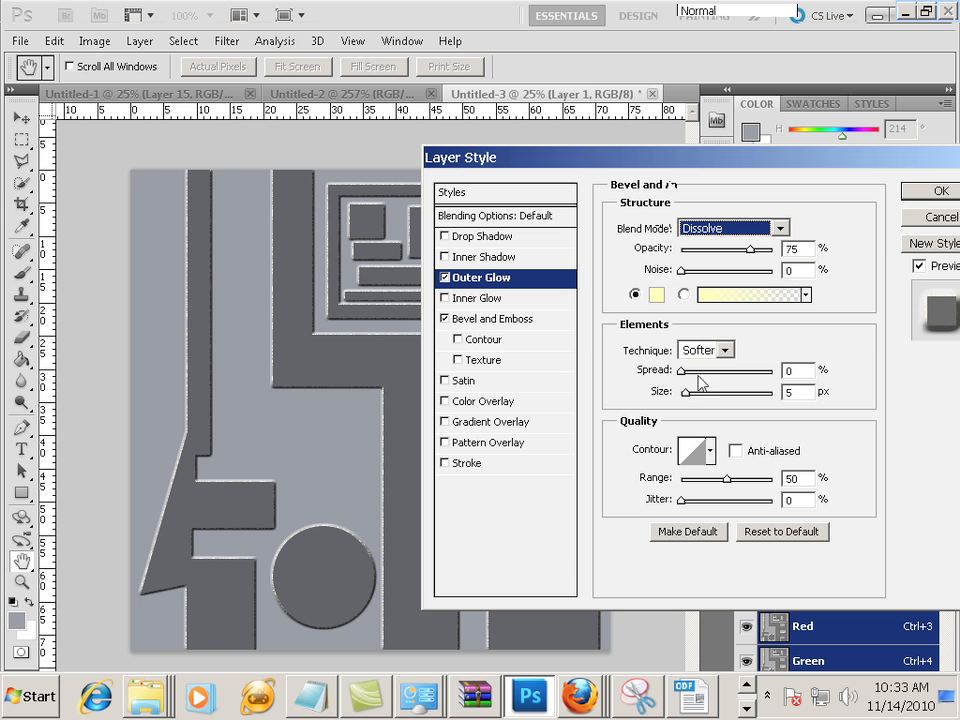
pyautogui.moveTo(690, 396); pyautogui.dragTo(708, 407)
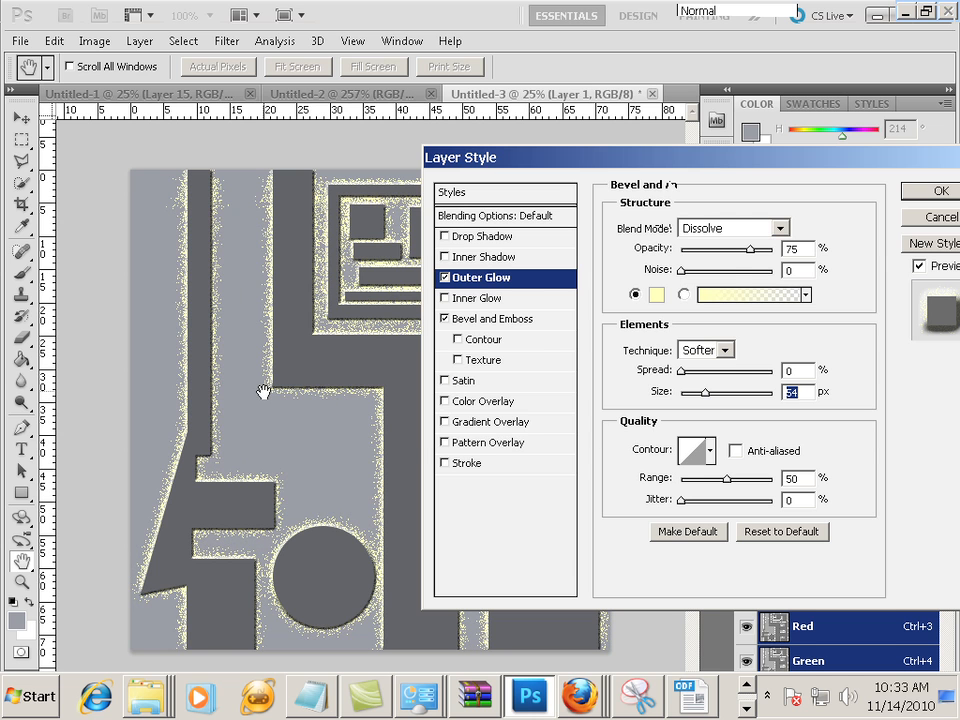
# Change the outer glow colour to dark grey #4d4f53, starting from a sample of the grey shapes.
pyautogui.click(656, 294)
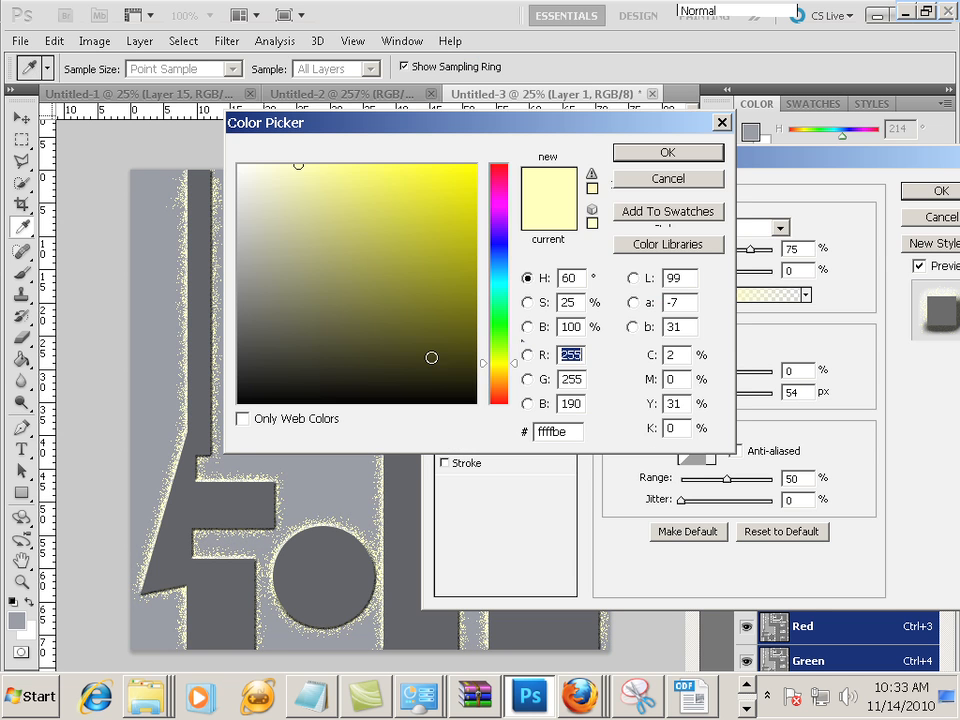
pyautogui.click(181, 497)
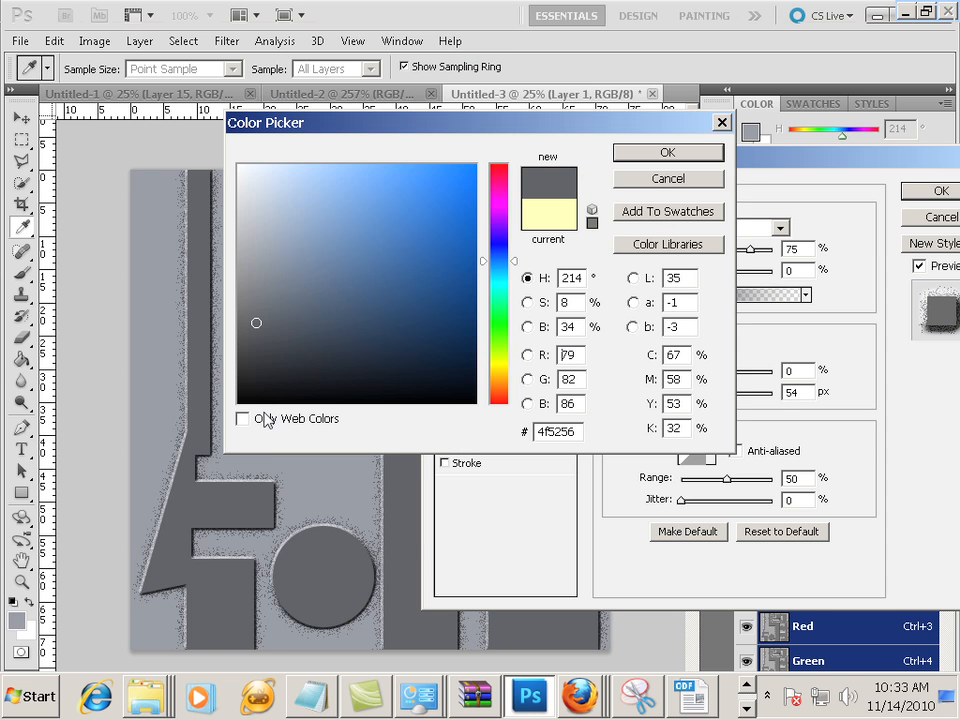
pyautogui.moveTo(257, 363); pyautogui.dragTo(255, 325)
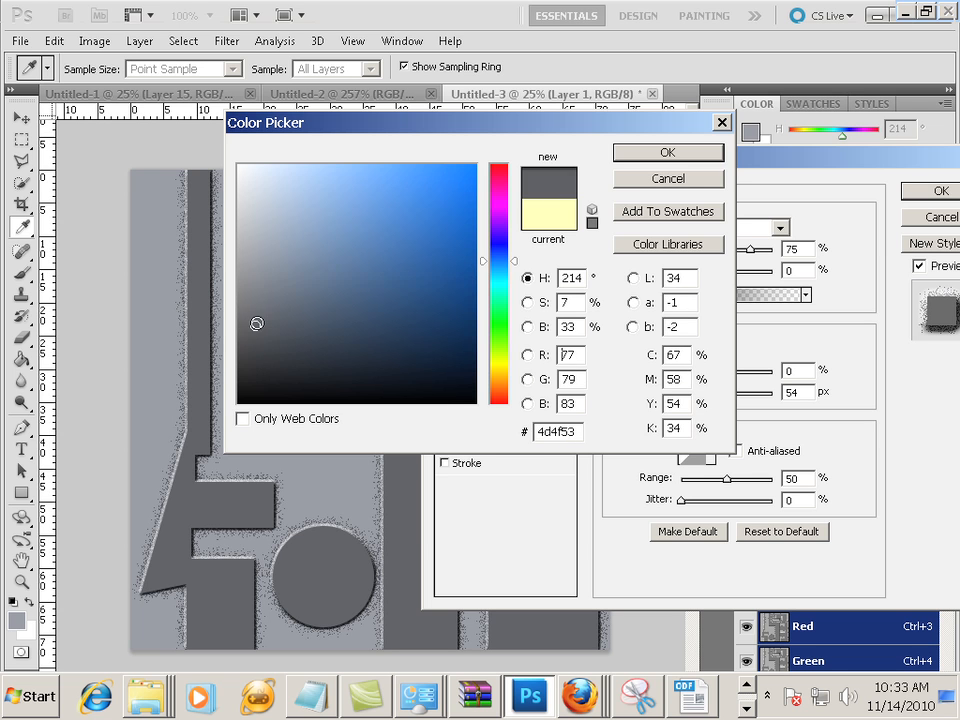
pyautogui.click(668, 152)
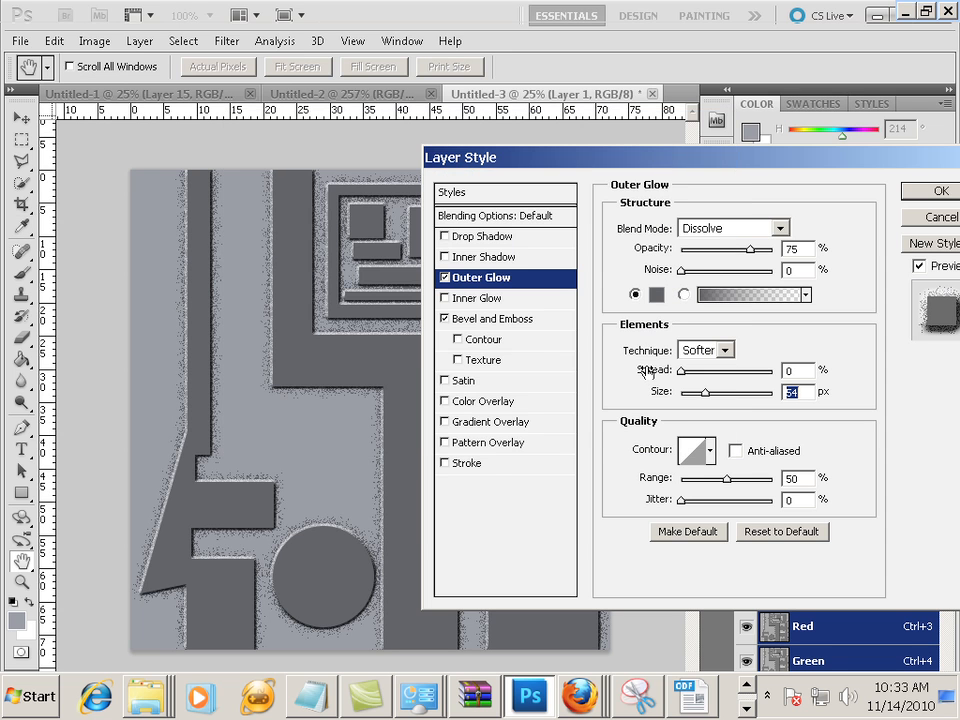
# Refine the outer glow to 80% noise, 35 px size and 32% jitter, and apply the layer styles.
pyautogui.moveTo(698, 387); pyautogui.dragTo(690, 394)
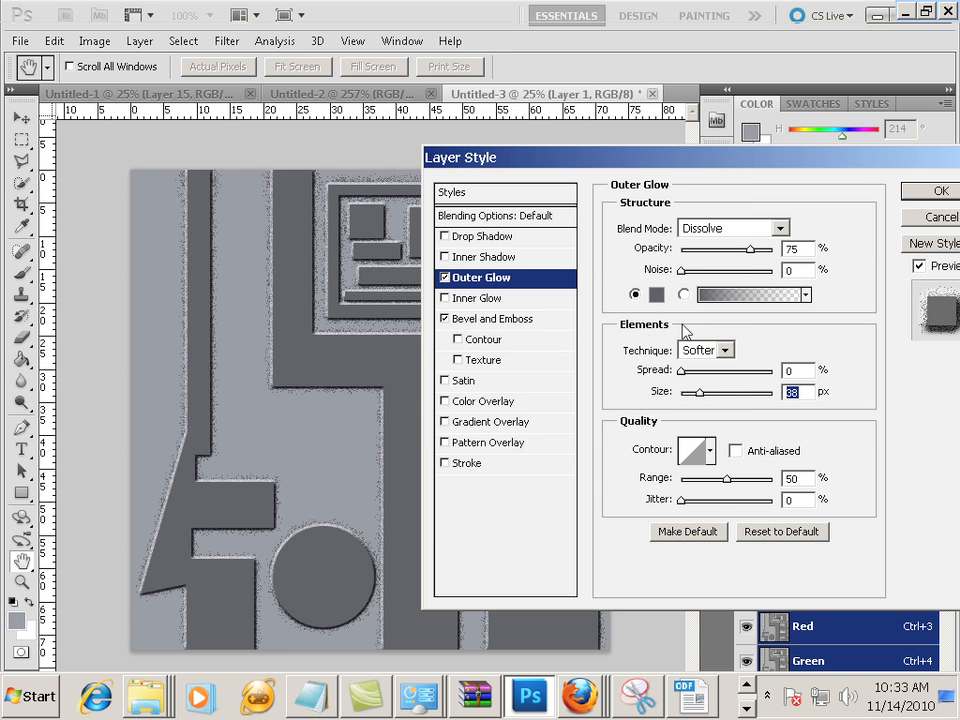
pyautogui.moveTo(684, 501); pyautogui.dragTo(711, 506)
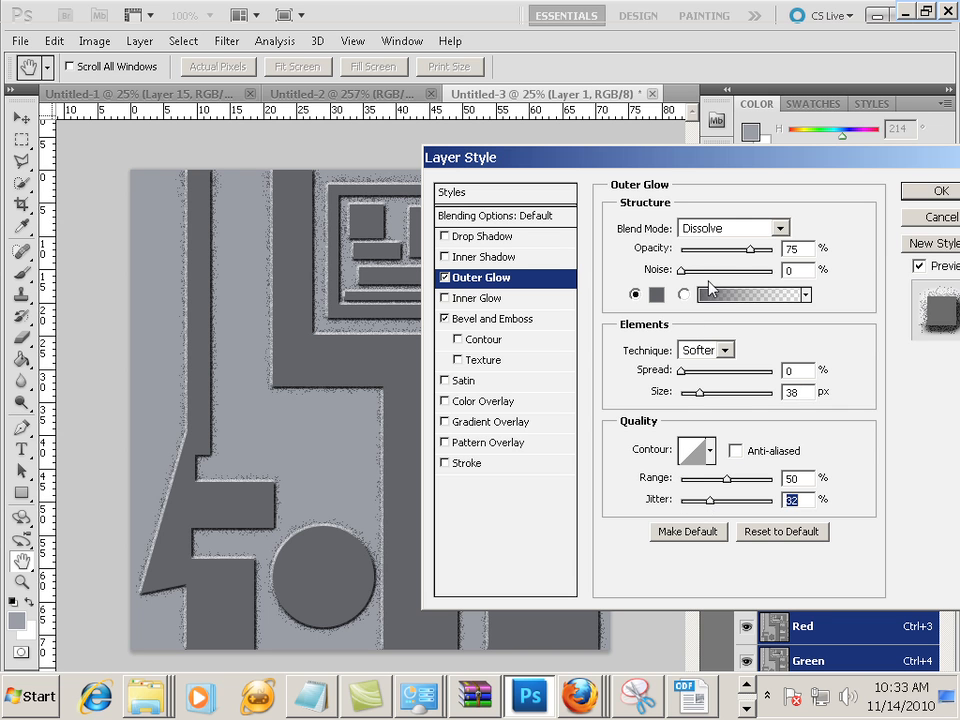
pyautogui.moveTo(686, 272); pyautogui.dragTo(752, 272)
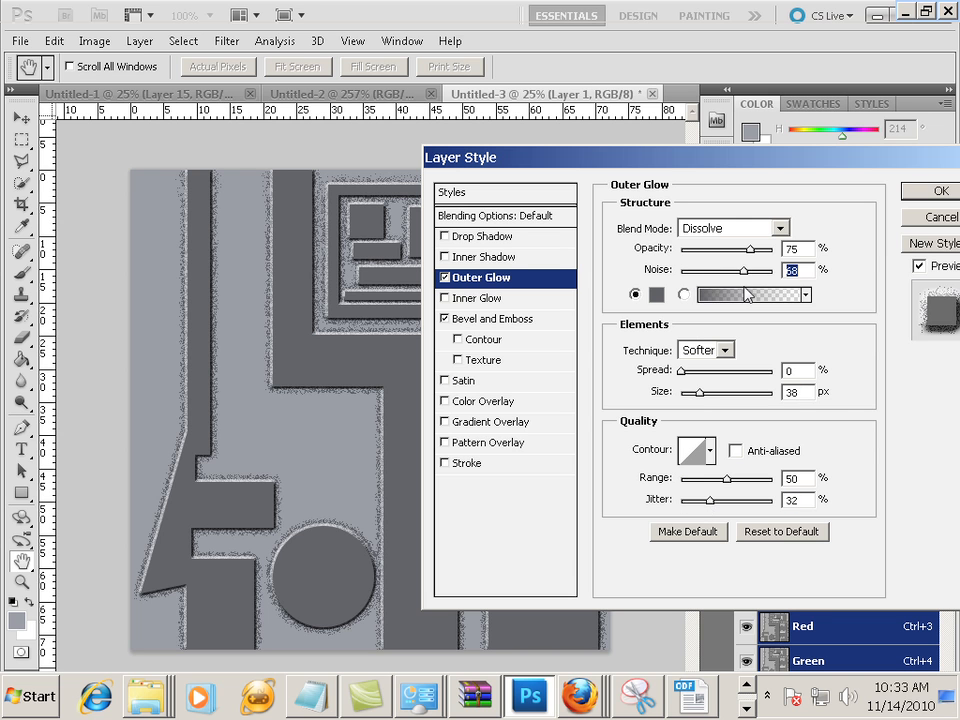
pyautogui.click(681, 371)
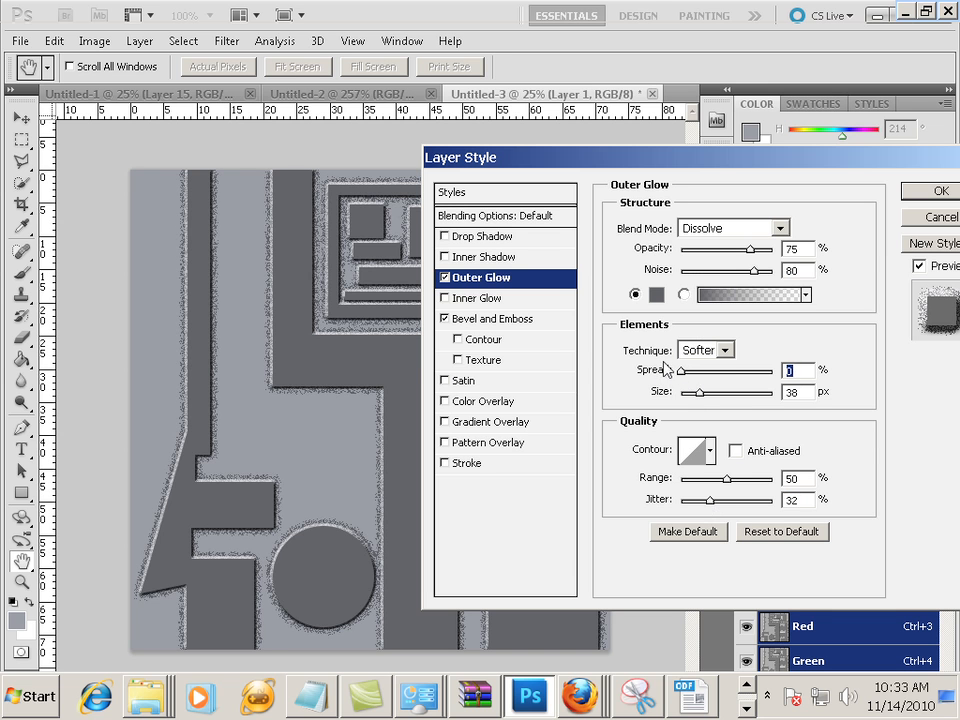
pyautogui.moveTo(698, 392)
pyautogui.mouseDown()
pyautogui.moveTo(690, 392)
pyautogui.moveTo(700, 395)
pyautogui.mouseUp()
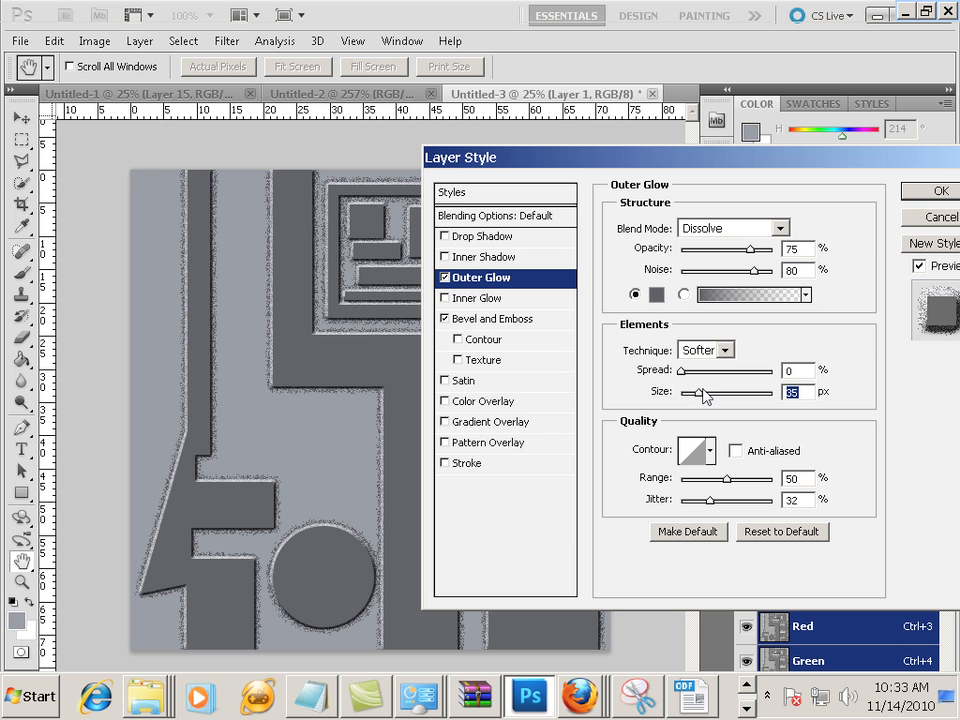
pyautogui.click(918, 190)
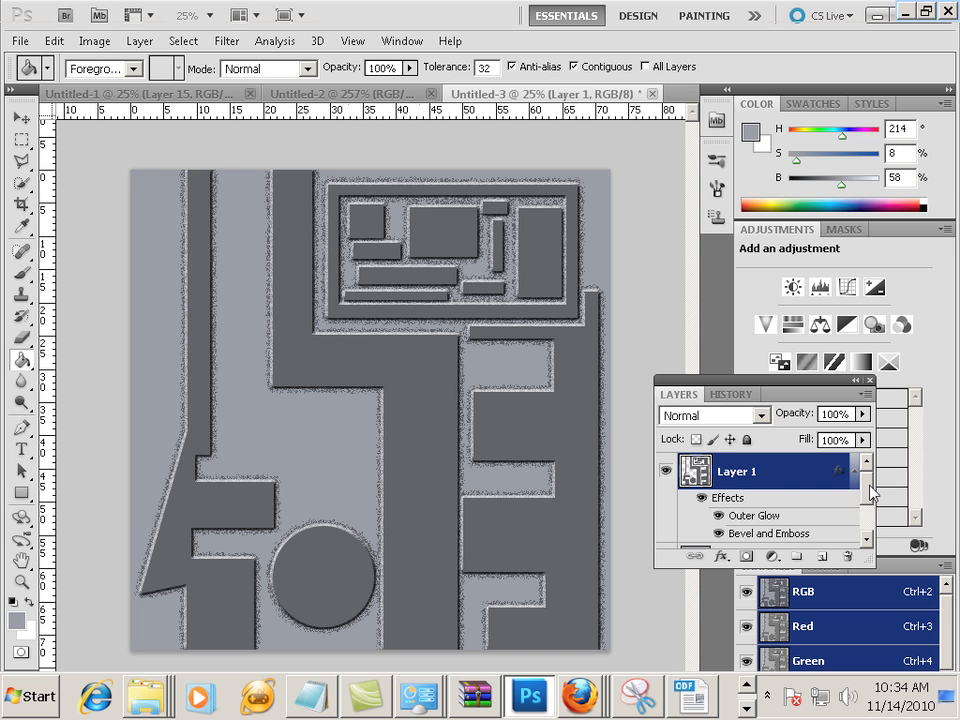
# Add a new empty layer directly above Layer 2, beneath the styled shapes layer.
pyautogui.moveTo(871, 492); pyautogui.dragTo(870, 512)
pyautogui.click(743, 538)
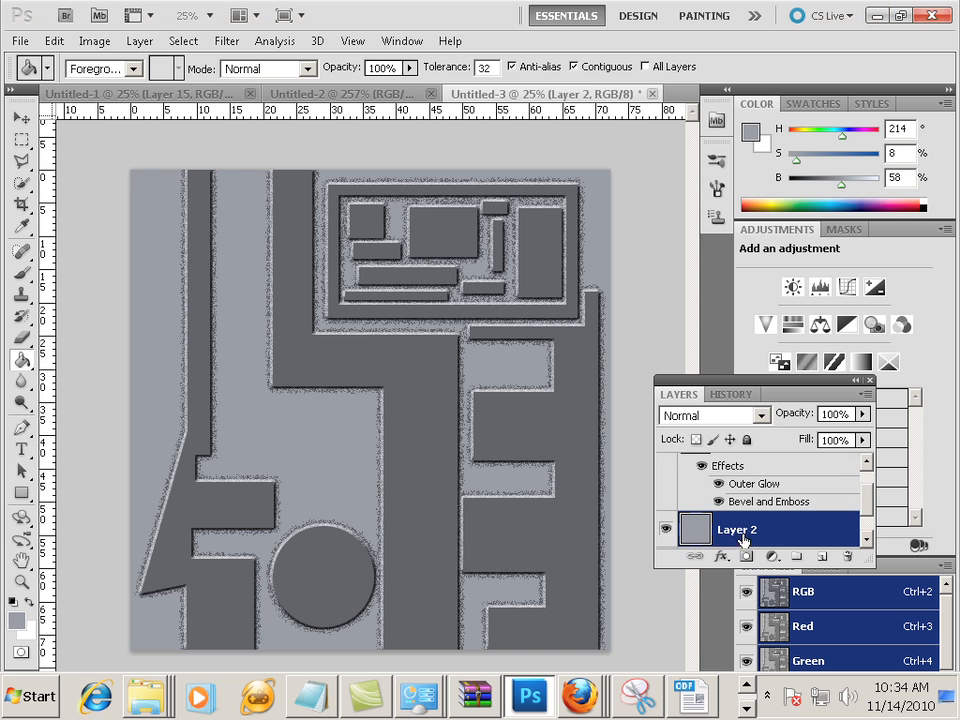
pyautogui.click(820, 557)
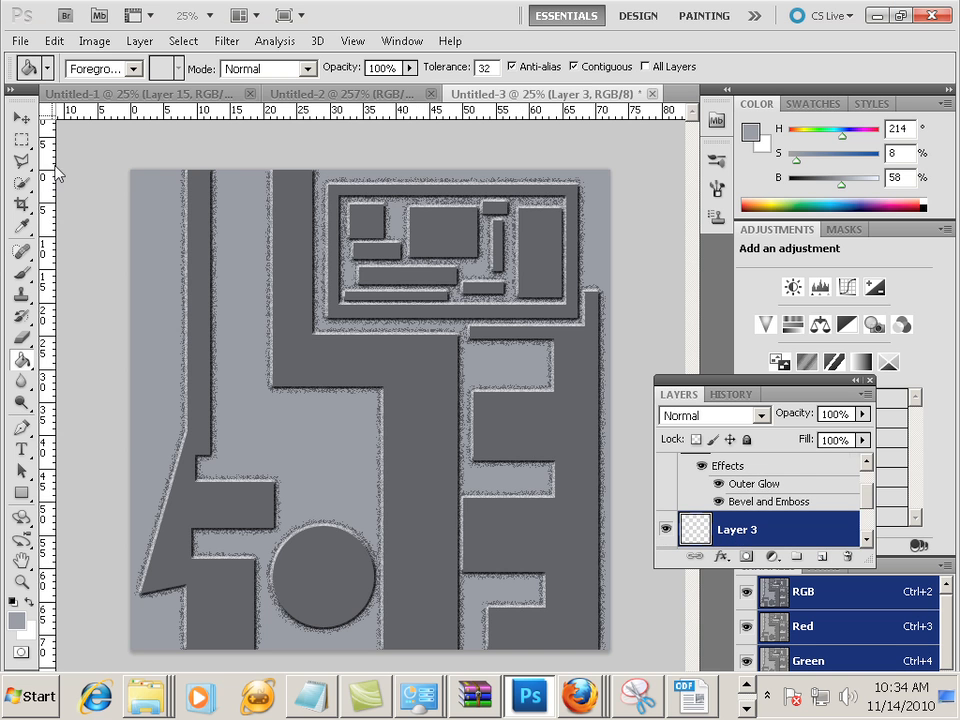
# Create a new 128 by 128 pixel RGB document with a white background.
pyautogui.click(20, 41)
pyautogui.click(36, 59)
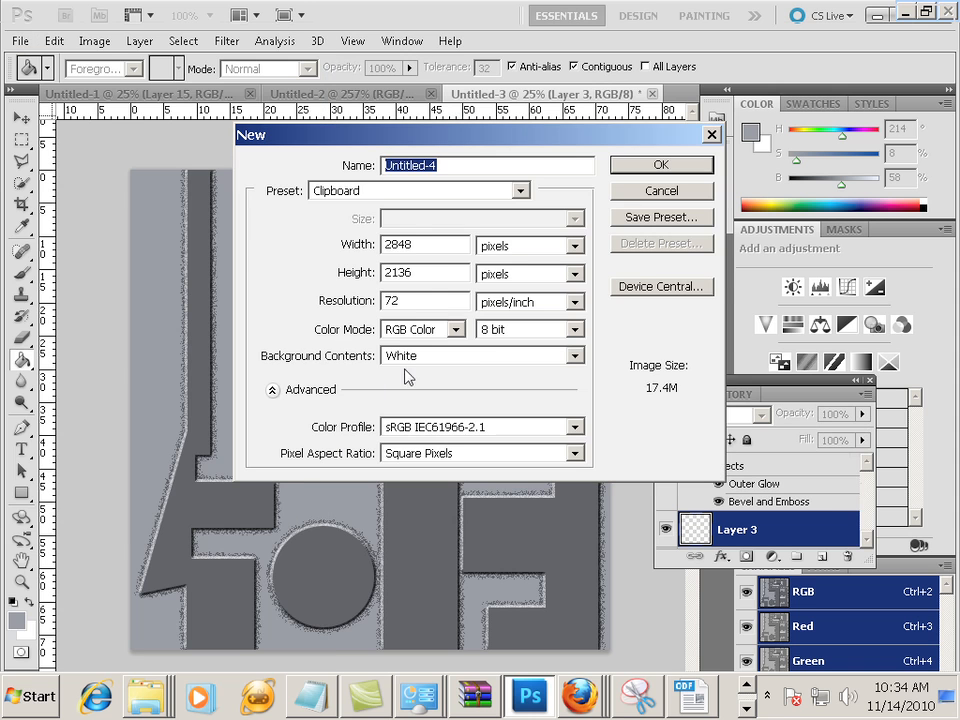
pyautogui.moveTo(440, 245); pyautogui.dragTo(330, 246)
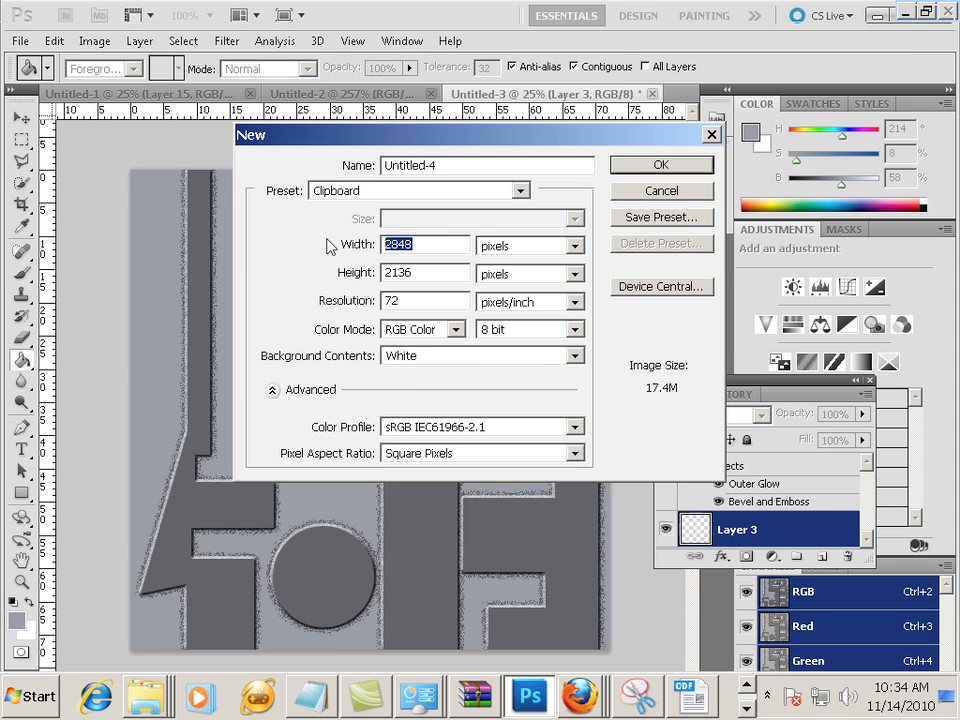
pyautogui.write('128')
pyautogui.press('Tab')
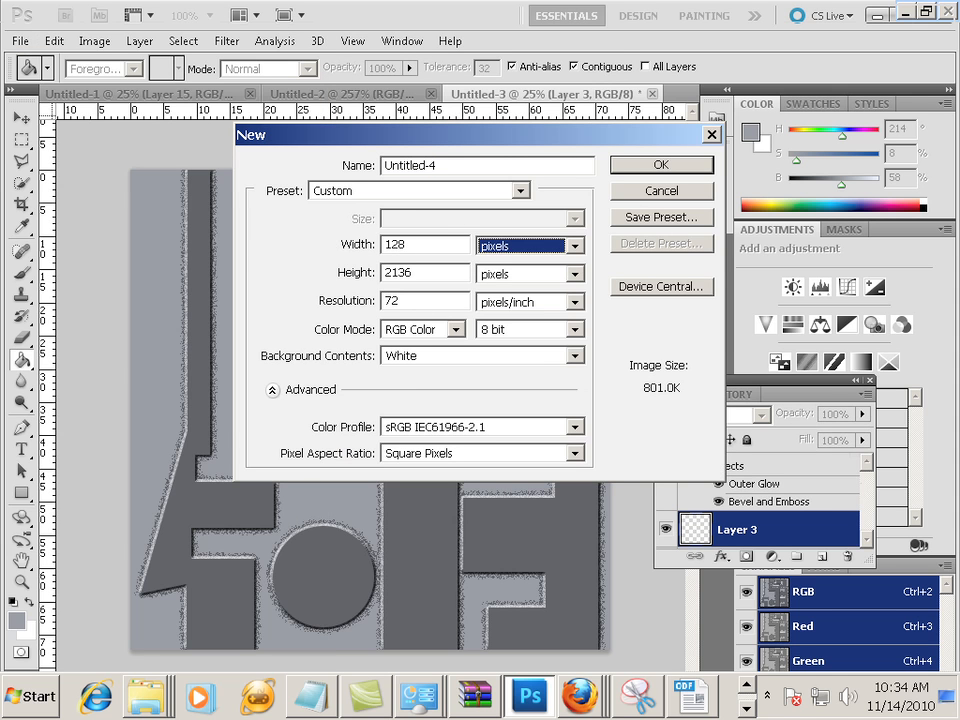
pyautogui.press('Tab')
pyautogui.write('128')
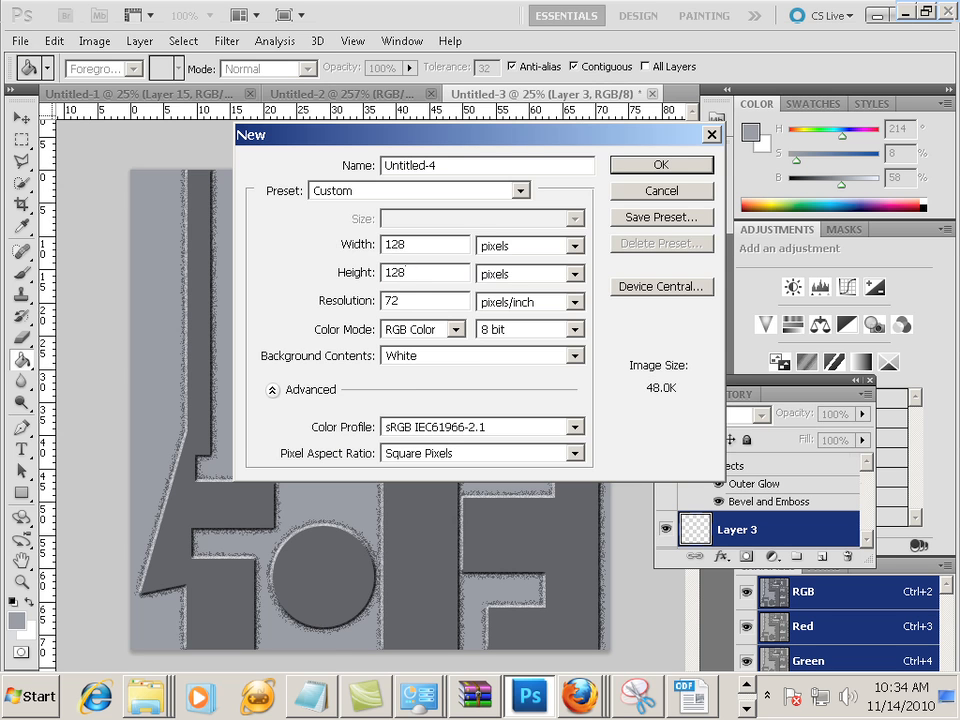
pyautogui.press('Return')
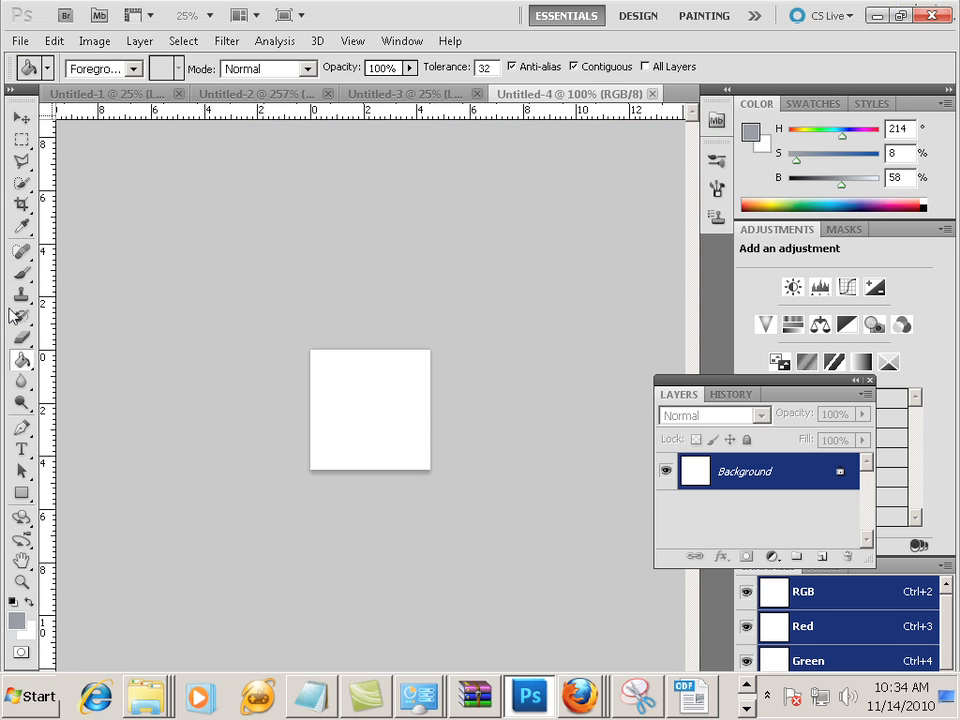
# Tint the new white canvas with one dab of a 500 px Pencil tip at 17% opacity.
pyautogui.scroll(5, 375, 468)
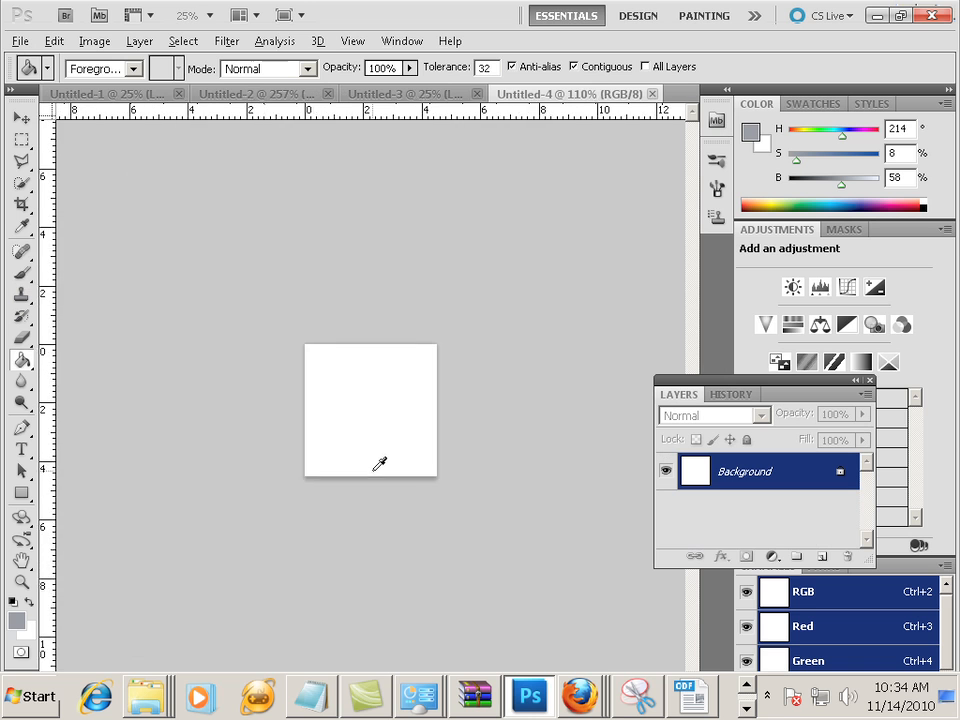
pyautogui.moveTo(21, 273); pyautogui.dragTo(70, 289)
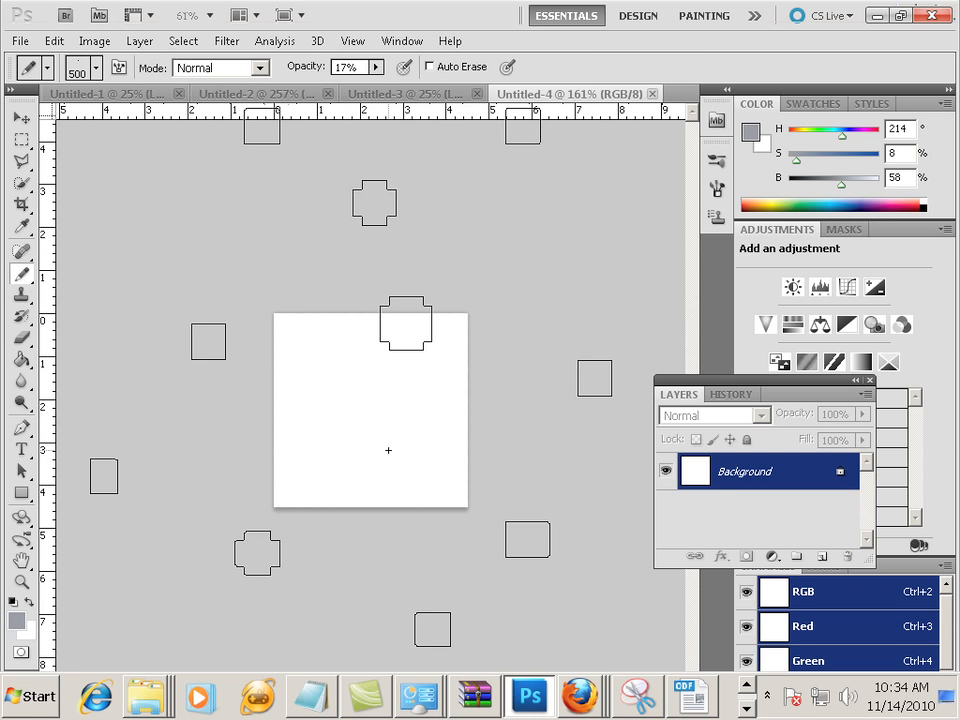
pyautogui.click(96, 67)
pyautogui.scroll(-2, 132, 290)
pyautogui.click(42, 200)
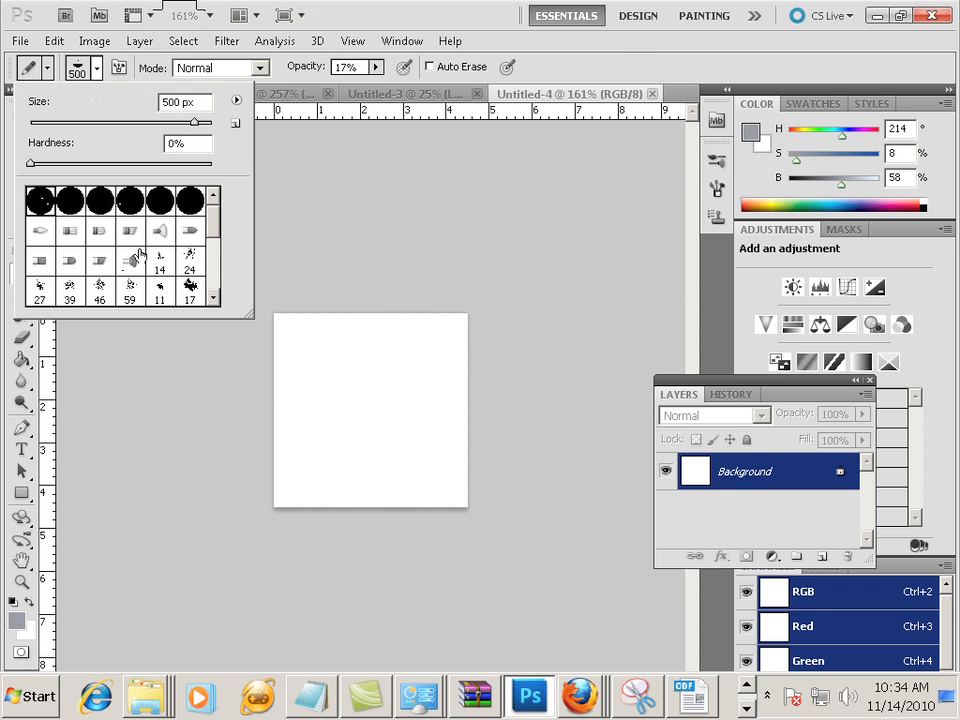
pyautogui.click(392, 343)
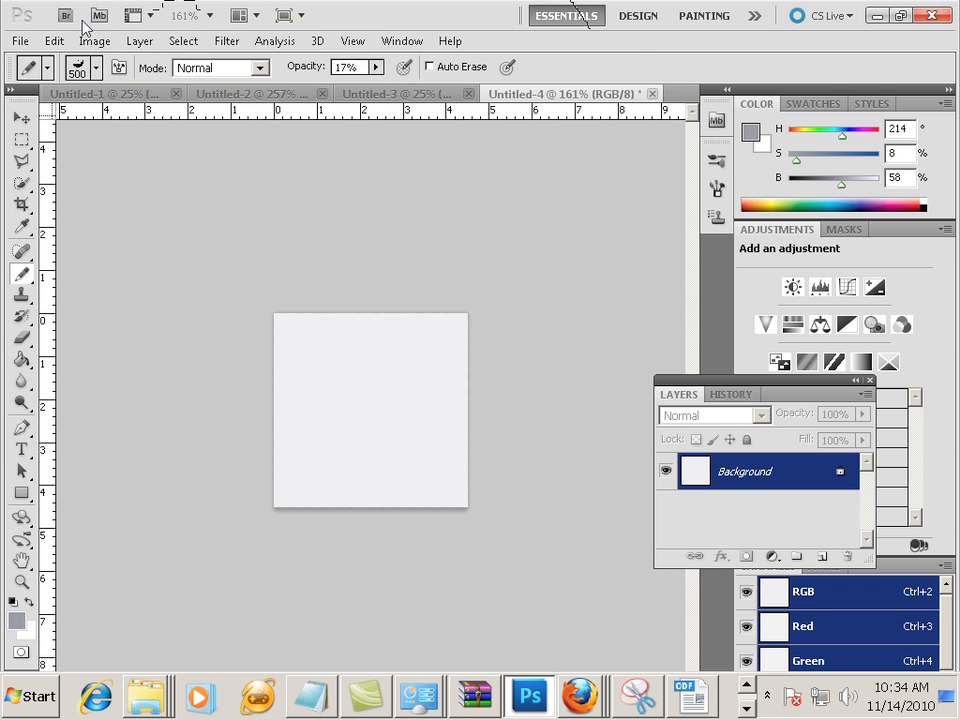
# Choose the 14 px brush tip for the Pencil and reduce its size to 4 px.
pyautogui.click(76, 62)
pyautogui.scroll(-1, 112, 255)
pyautogui.scroll(-3, 113, 255)
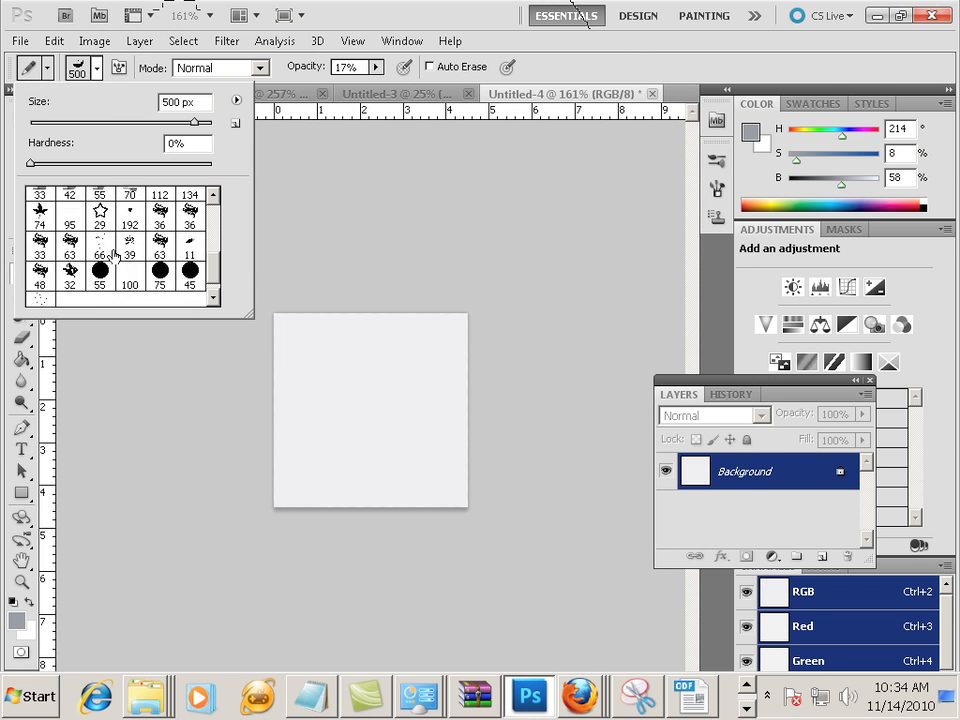
pyautogui.click(133, 268)
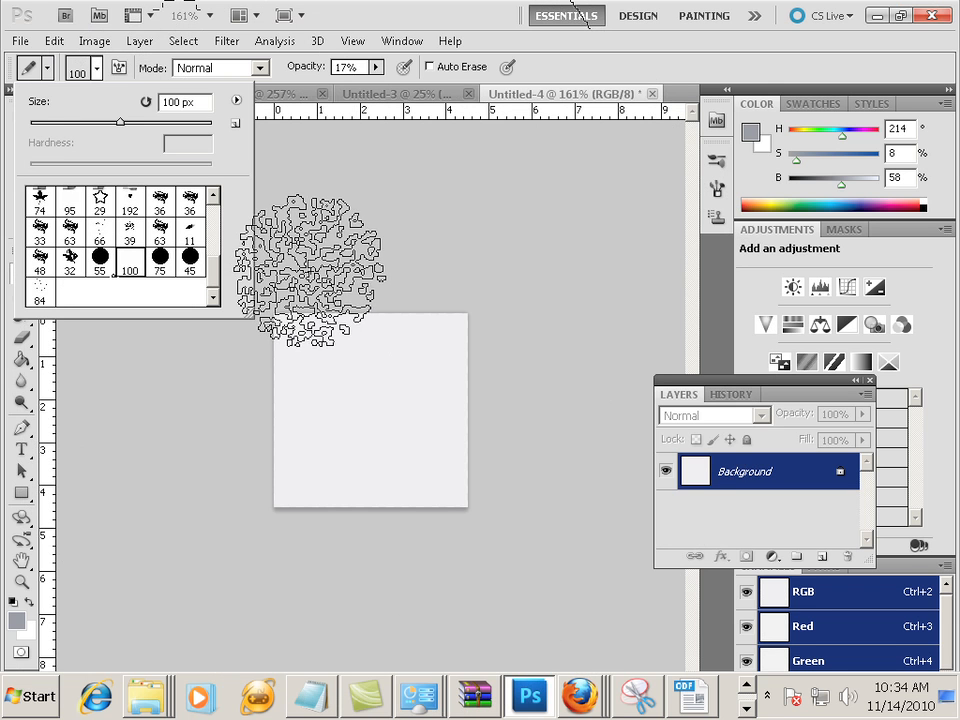
pyautogui.moveTo(216, 276); pyautogui.dragTo(221, 216)
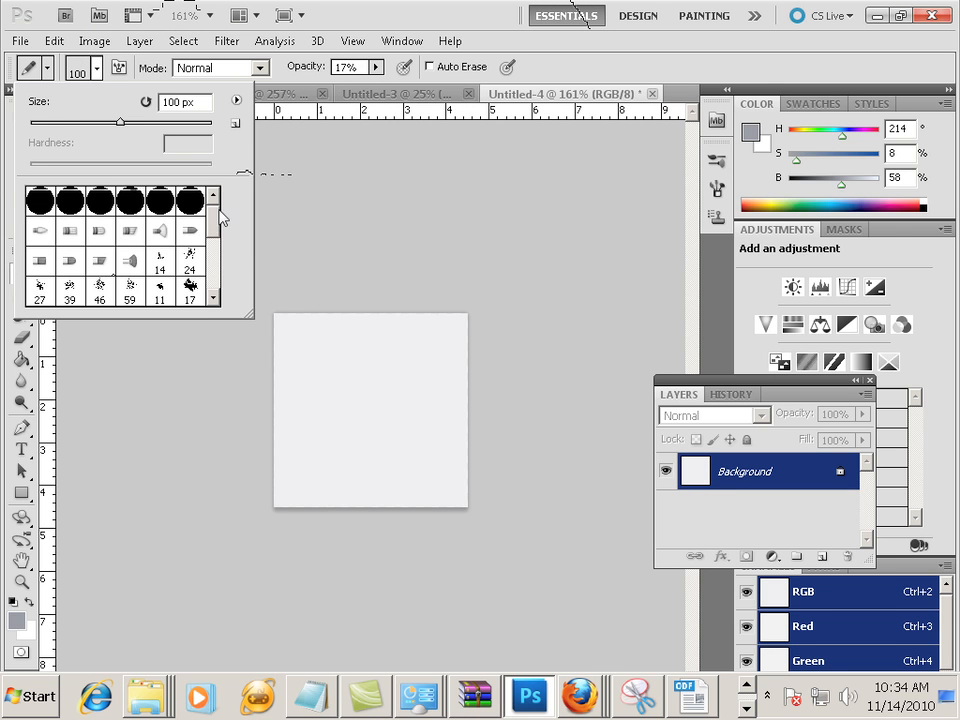
pyautogui.click(163, 260)
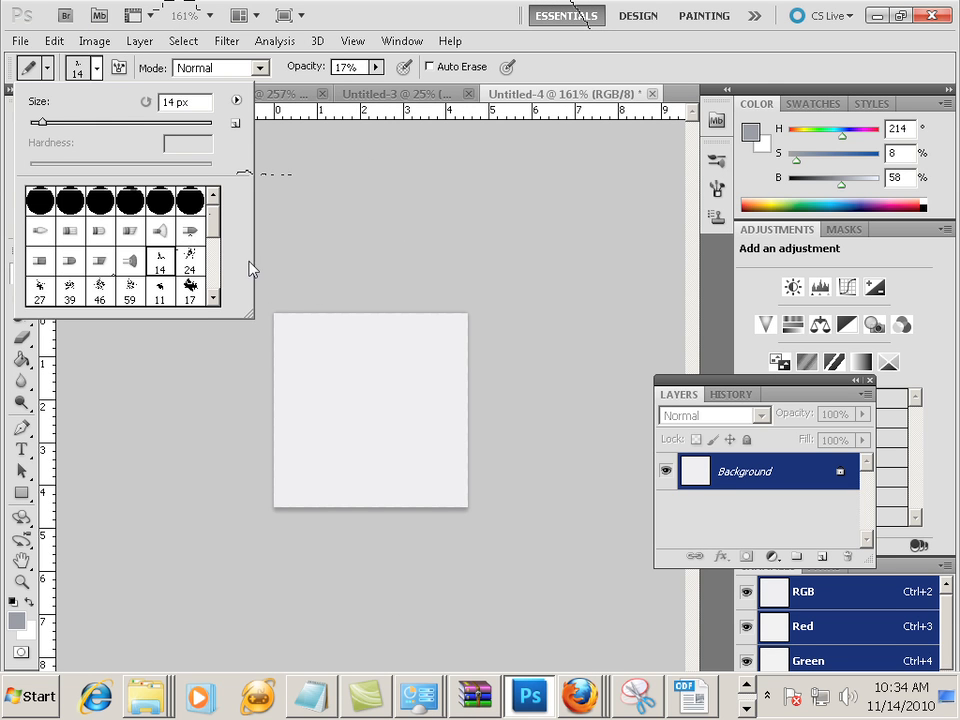
pyautogui.click(190, 206)
pyautogui.click(342, 233)
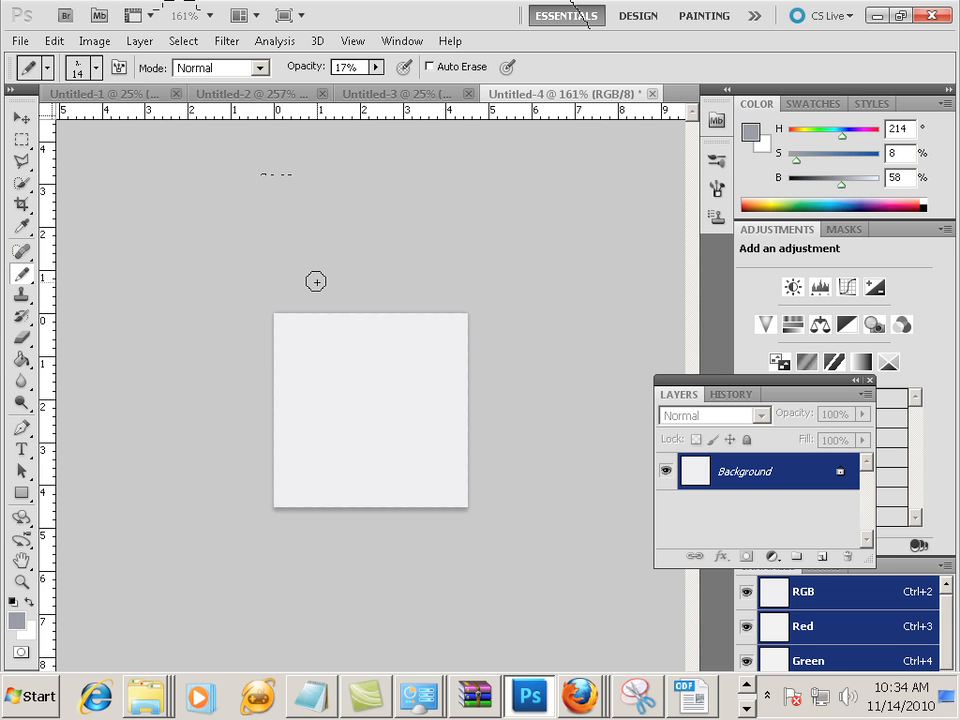
pyautogui.press('[')
pyautogui.press('[')
pyautogui.press('[')
pyautogui.press('[')
# Scatter seven faint 4 px Pencil dots around the middle of the canvas at 17% opacity.
pyautogui.scroll(5, 326, 402)
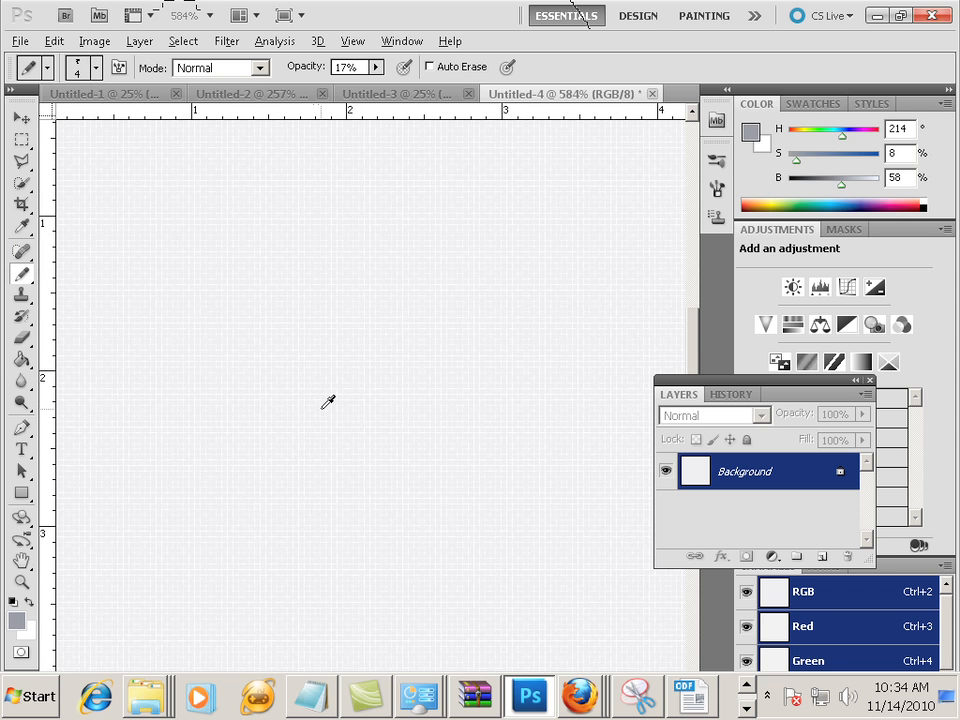
pyautogui.scroll(-2, 326, 402)
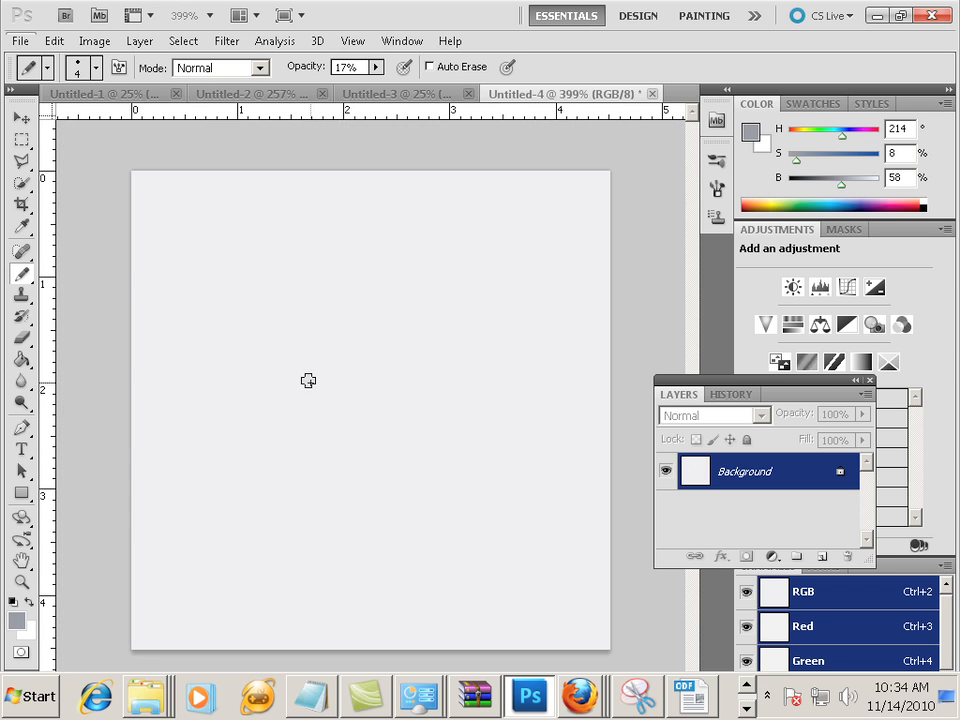
pyautogui.click(307, 380)
pyautogui.click(381, 369)
pyautogui.click(380, 503)
pyautogui.click(292, 525)
pyautogui.click(257, 452)
pyautogui.click(292, 283)
pyautogui.click(407, 305)
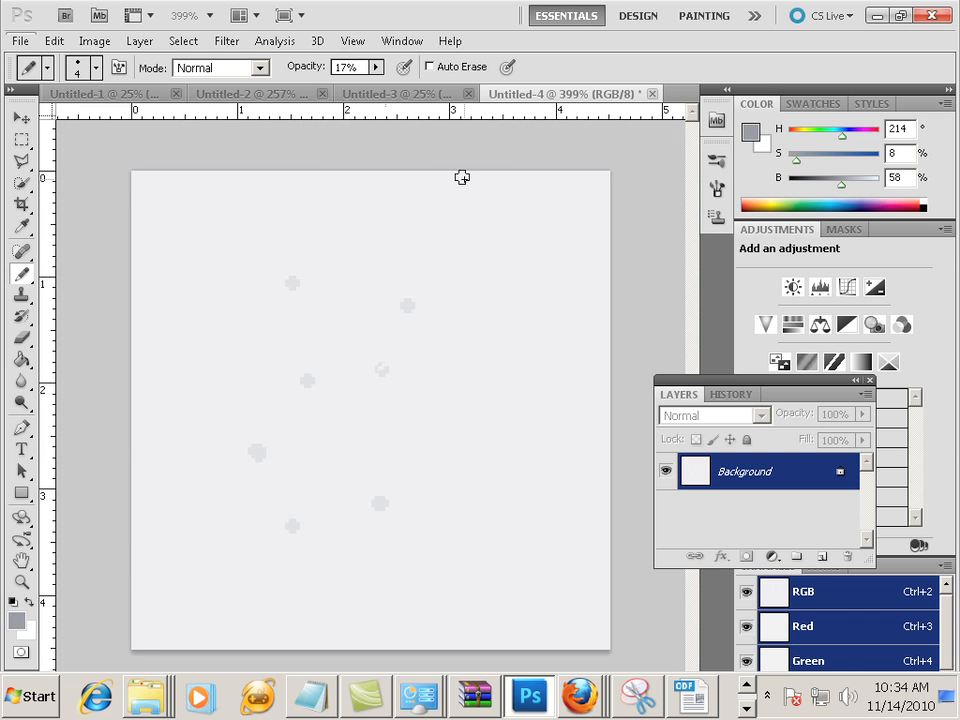
# Raise the Pencil opacity to 49% and add three darker dots among the faint ones.
pyautogui.moveTo(380, 67); pyautogui.dragTo(406, 97)
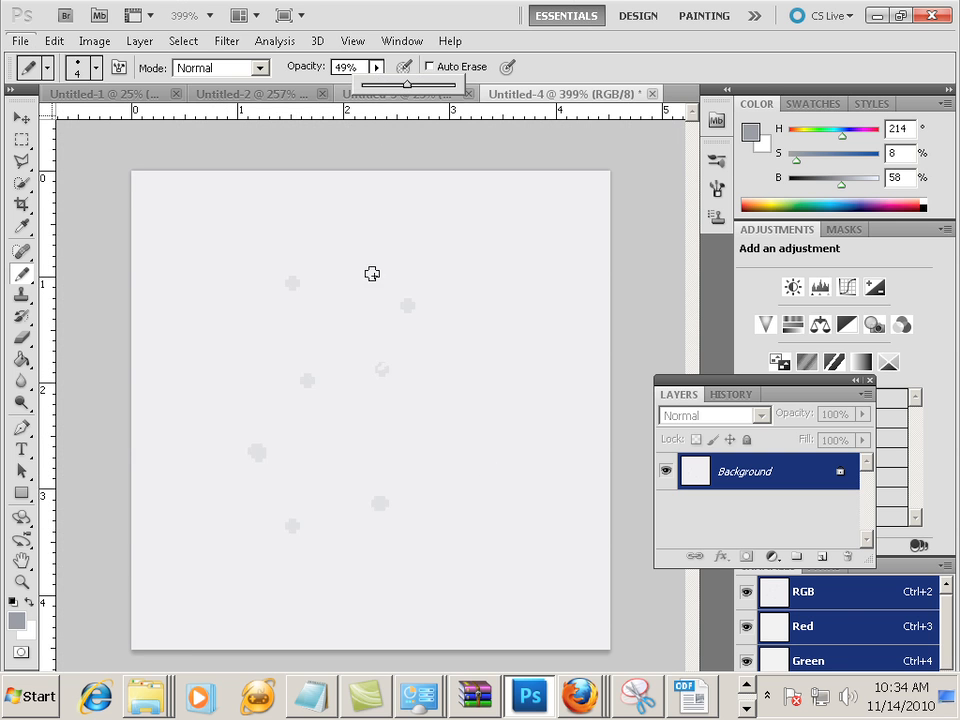
pyautogui.click(360, 304)
pyautogui.click(458, 413)
pyautogui.click(333, 443)
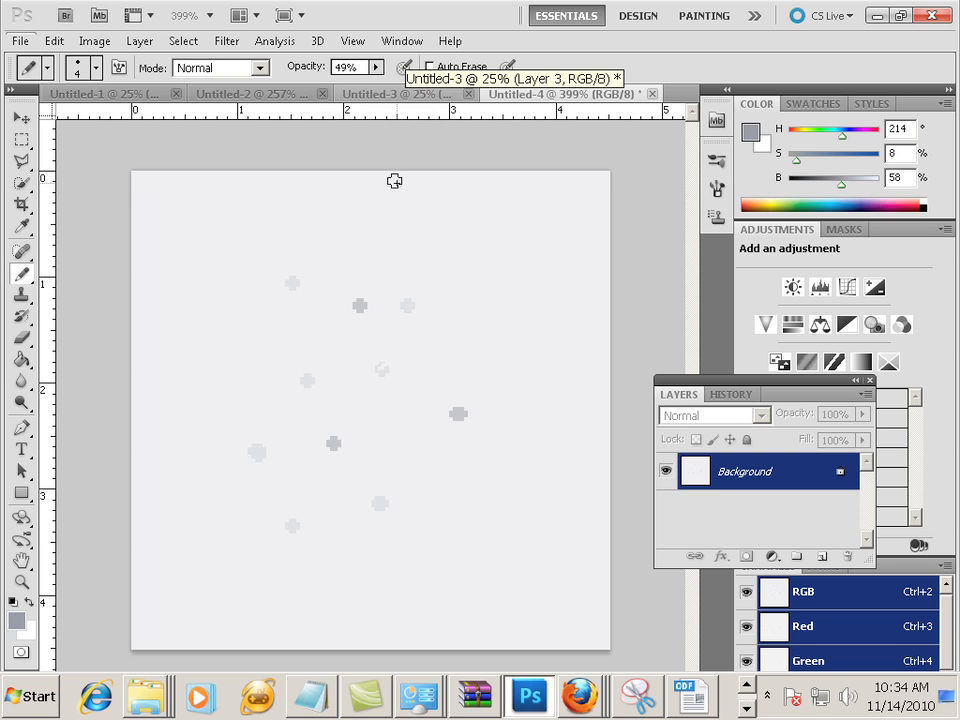
# Raise the Pencil opacity to 82% and add four darker 4 px dots among the existing ones.
pyautogui.moveTo(378, 67)
pyautogui.mouseDown()
pyautogui.moveTo(390, 95)
pyautogui.moveTo(408, 95)
pyautogui.mouseUp()
pyautogui.click(467, 380)
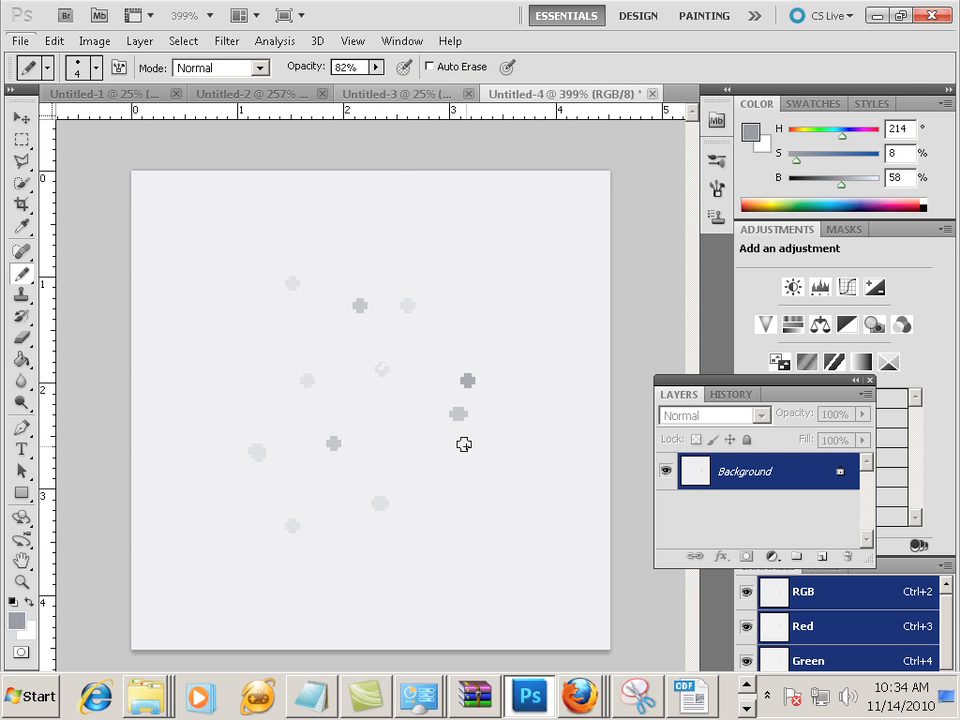
pyautogui.click(456, 495)
pyautogui.click(393, 440)
pyautogui.click(258, 361)
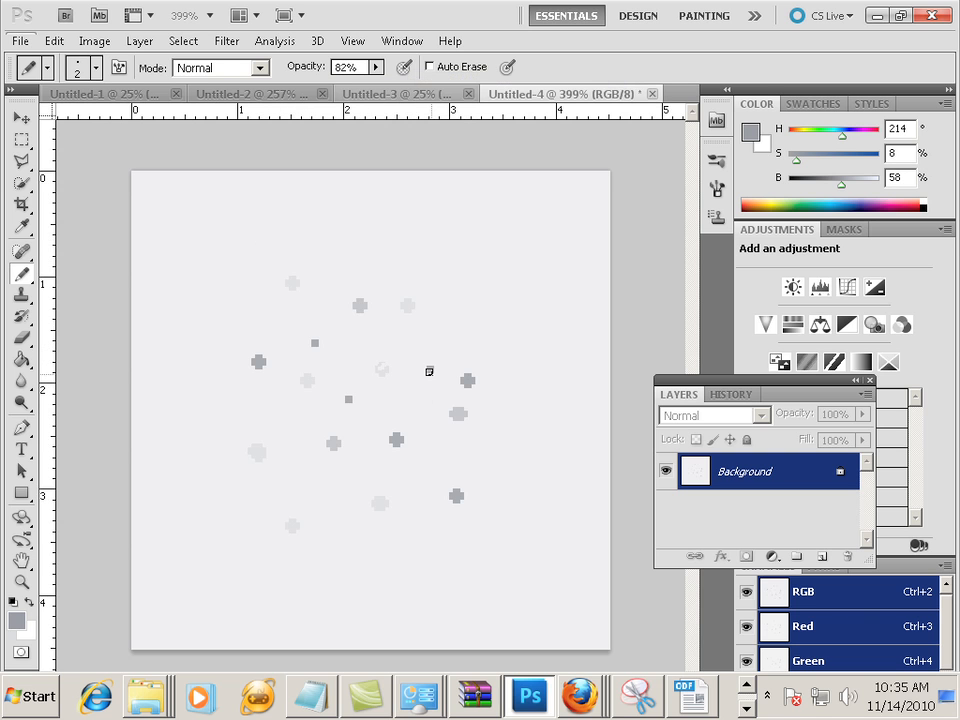
# Scatter small 2 px Pencil dots between the larger ones, some at 82% and some at 99% opacity.
pyautogui.click(422, 470)
pyautogui.click(411, 551)
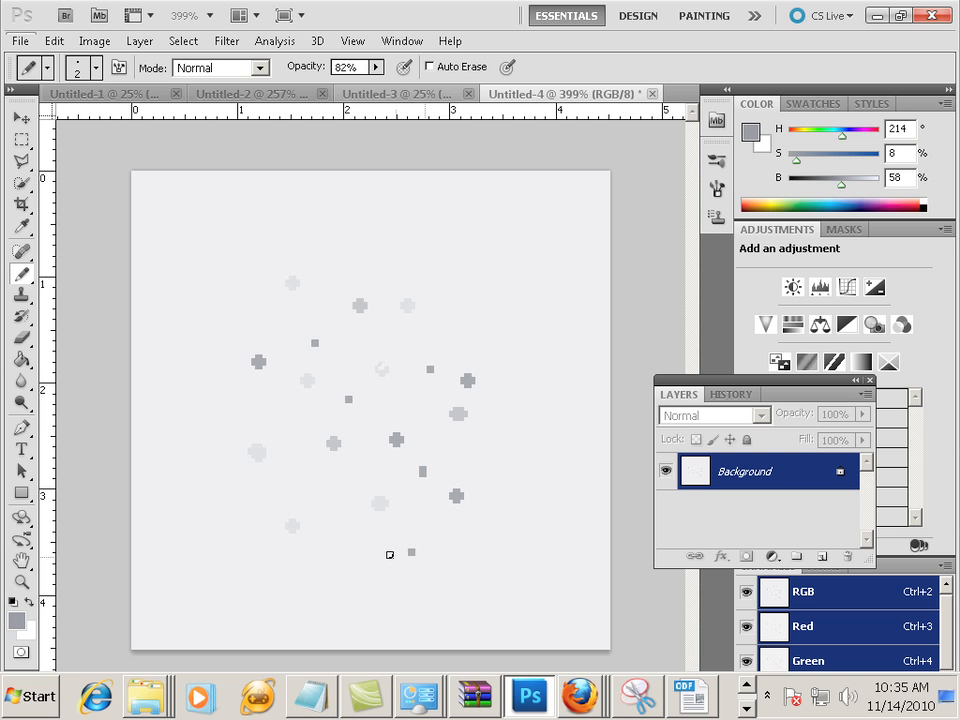
pyautogui.click(376, 67)
pyautogui.moveTo(378, 88); pyautogui.dragTo(393, 88)
pyautogui.click(299, 432)
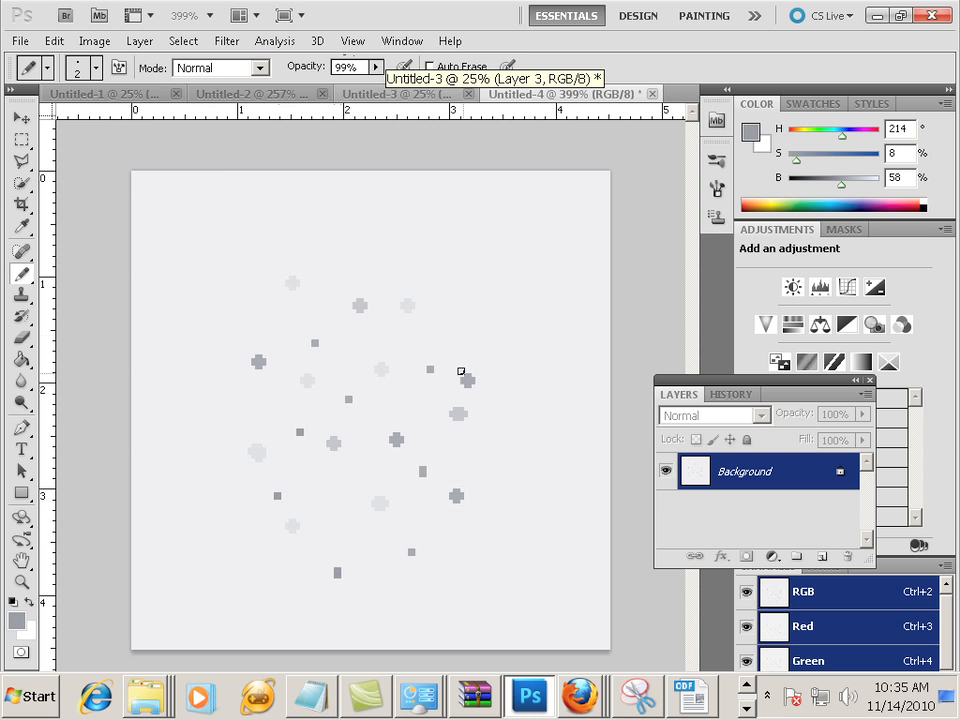
# Define the dotted tile as a brush preset named noise.
pyautogui.click(54, 40)
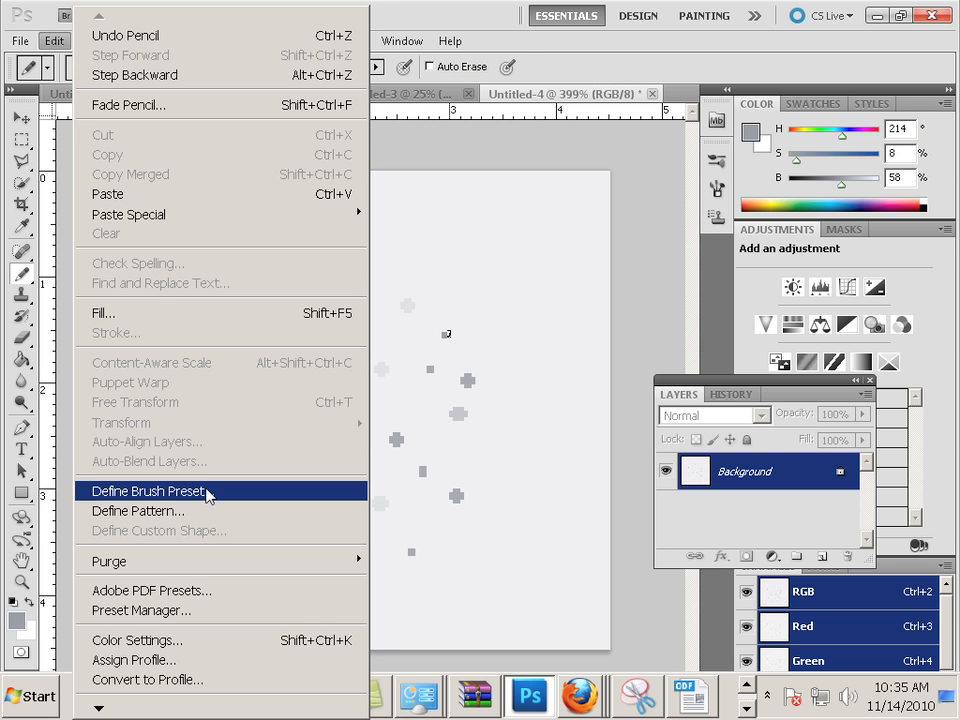
pyautogui.click(209, 491)
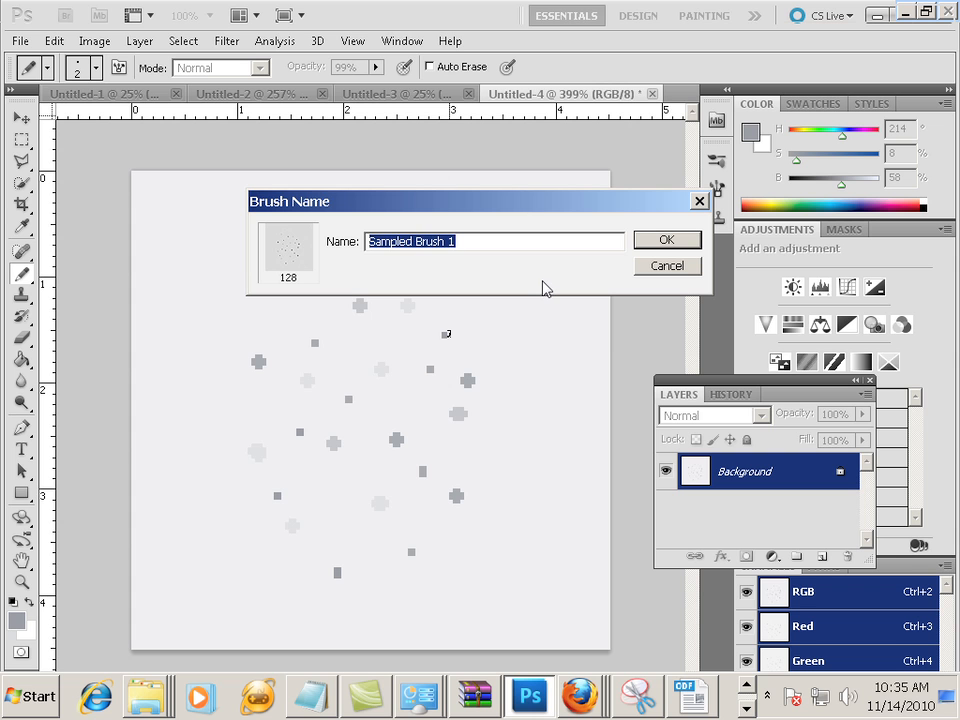
pyautogui.write('noise')
pyautogui.press('Return')
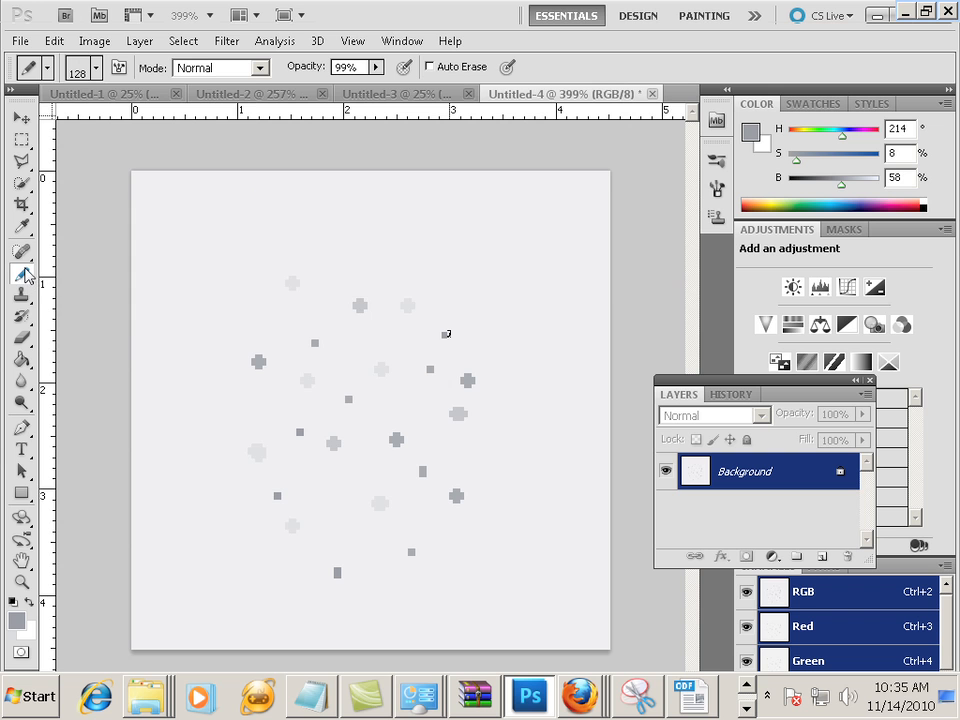
# Switch to the Brush tool and choose the new 128 px dotted tip.
pyautogui.moveTo(26, 274); pyautogui.dragTo(75, 270)
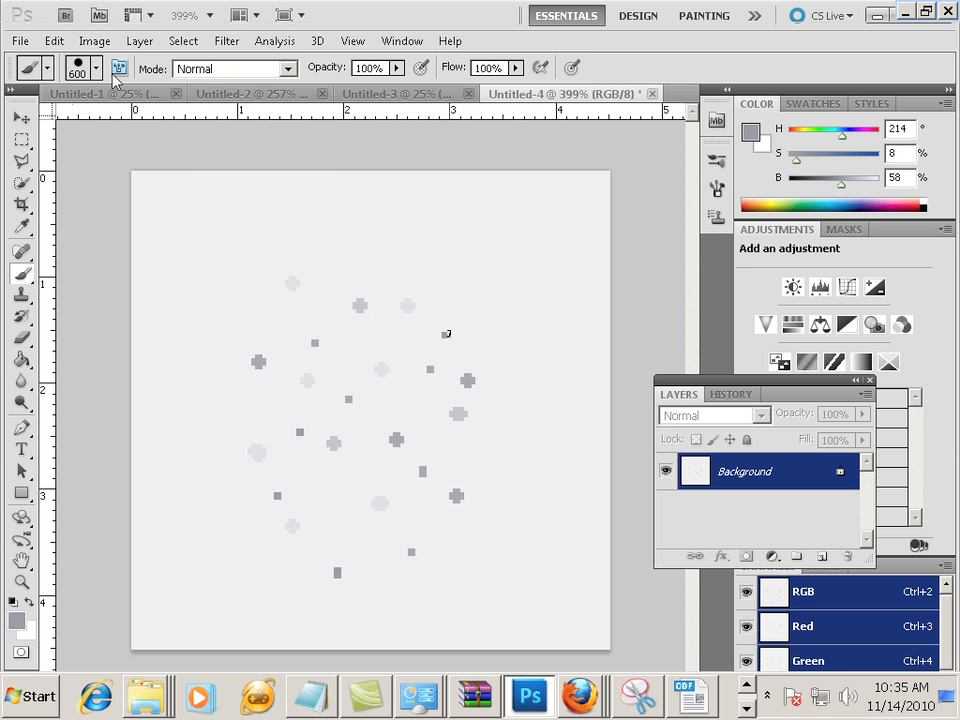
pyautogui.click(95, 66)
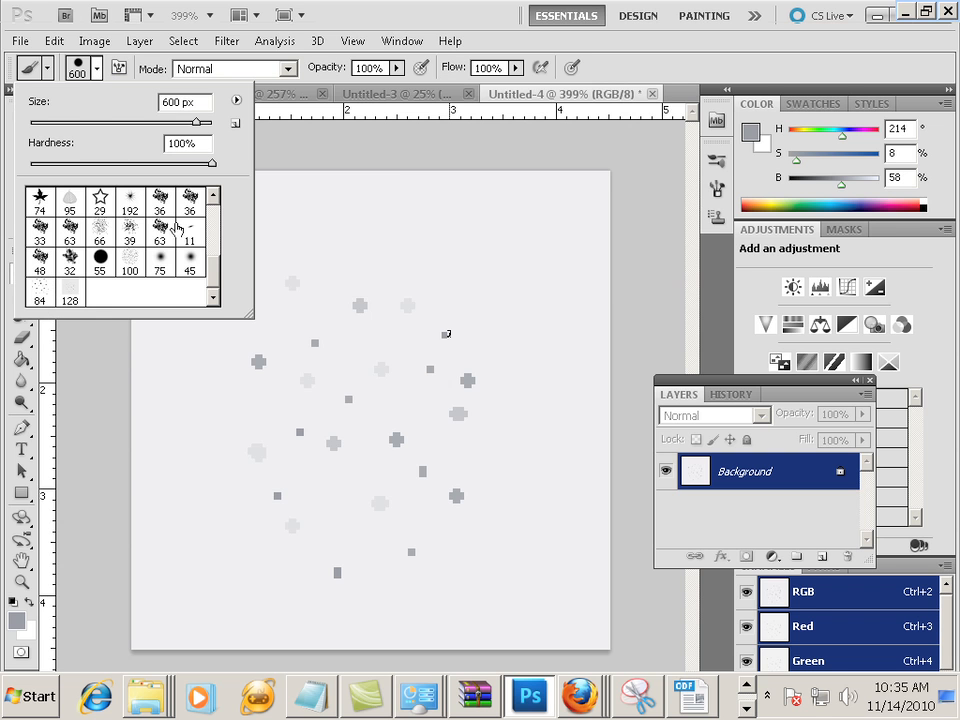
pyautogui.click(68, 292)
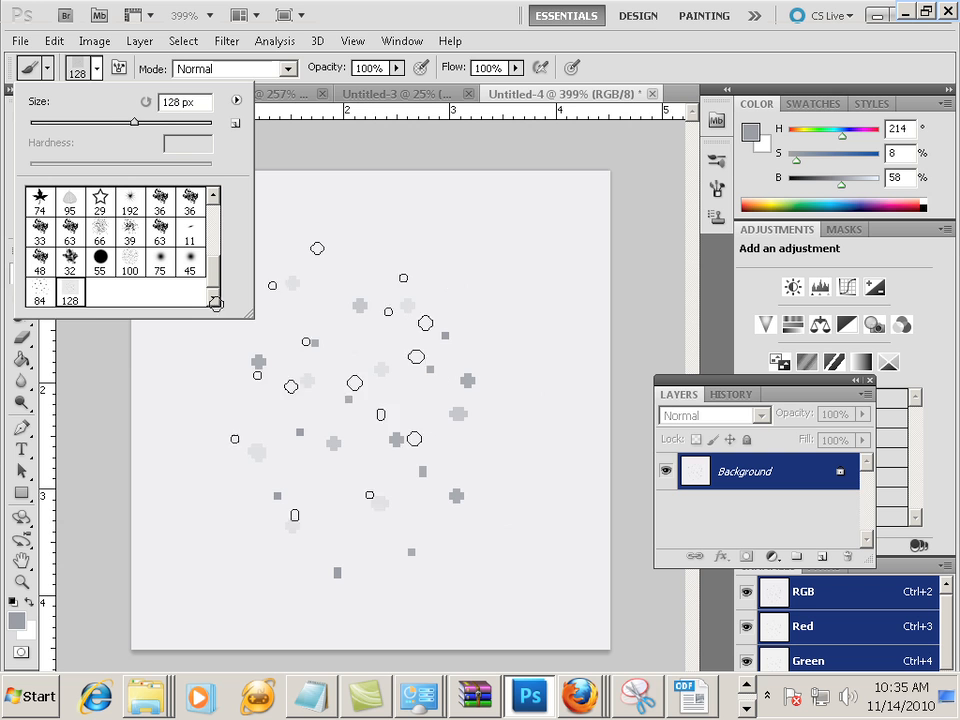
pyautogui.click(39, 292)
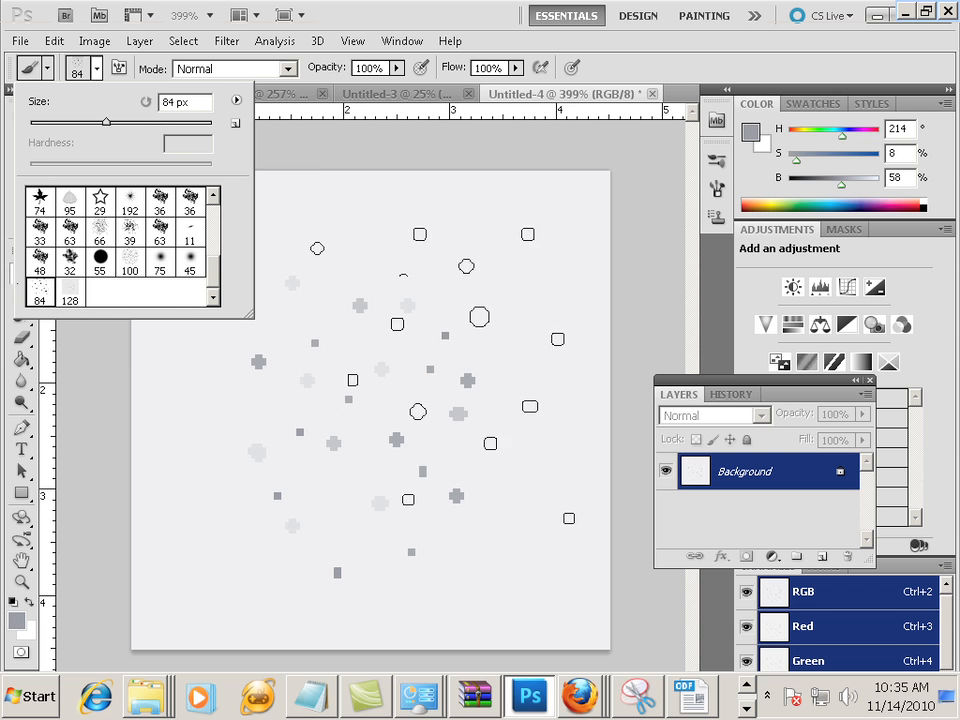
pyautogui.click(68, 292)
# Try two dabs of the 128 px dotted tip on the canvas and undo each one.
pyautogui.click(417, 394)
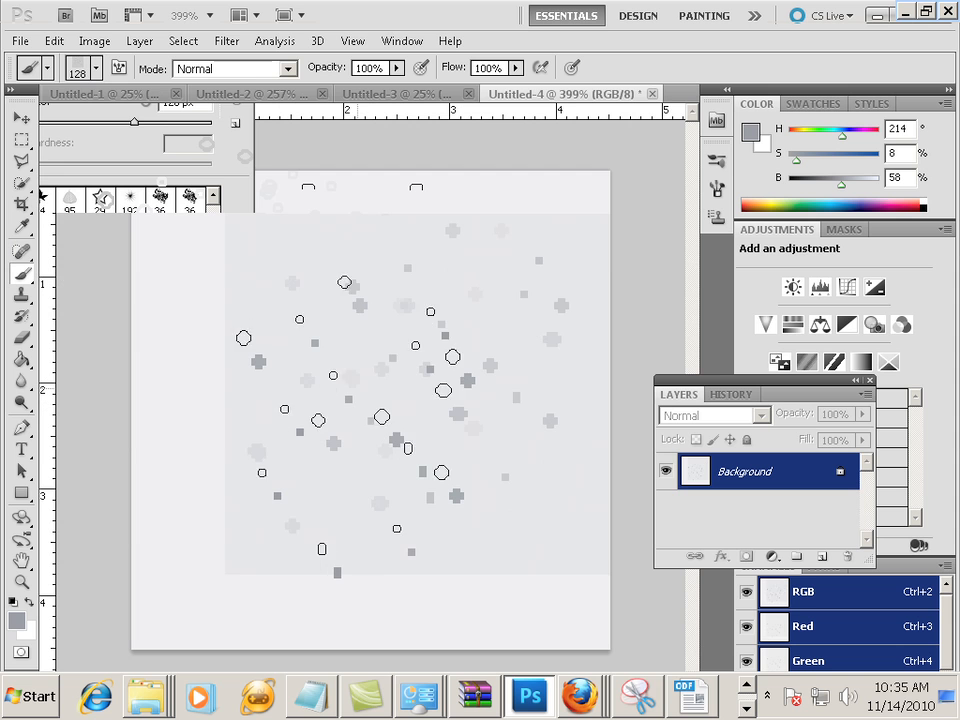
pyautogui.hotkey('ctrl', 'z')
pyautogui.click(357, 391)
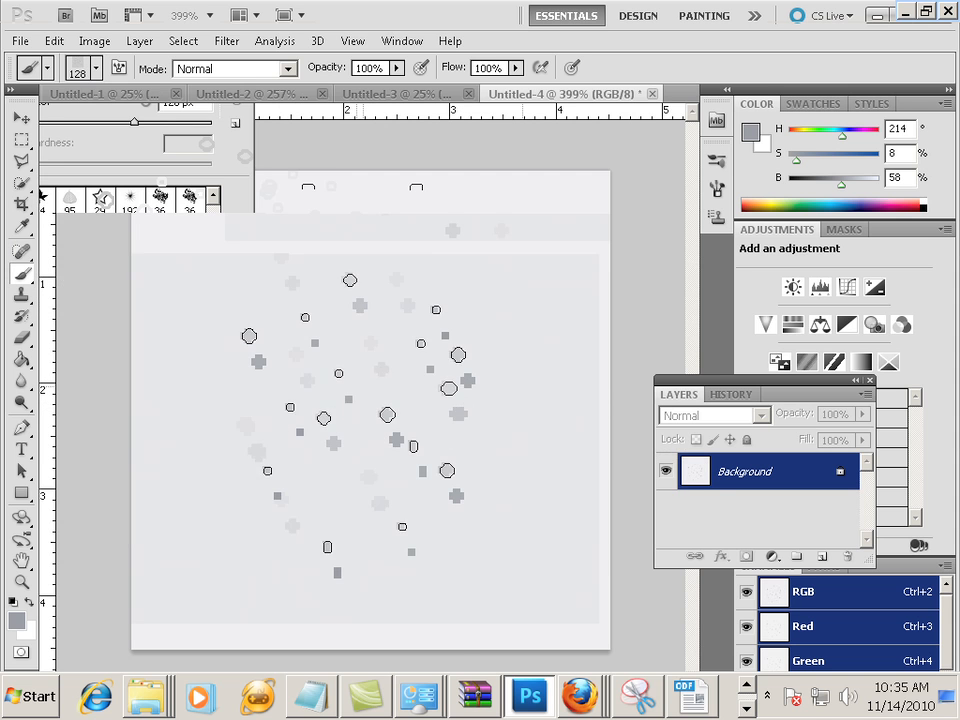
pyautogui.hotkey('ctrl', 'z')
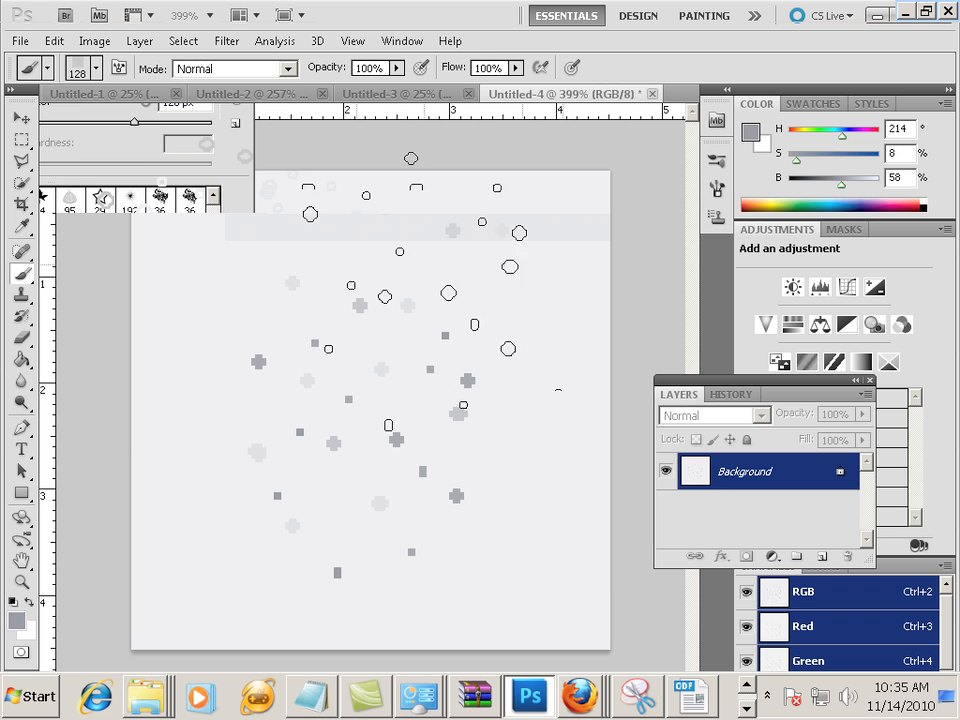
# Apply a Black & White adjustment to the dotted tile with all six colour values raised to the 300% maximum.
pyautogui.click(95, 41)
pyautogui.moveTo(107, 72)
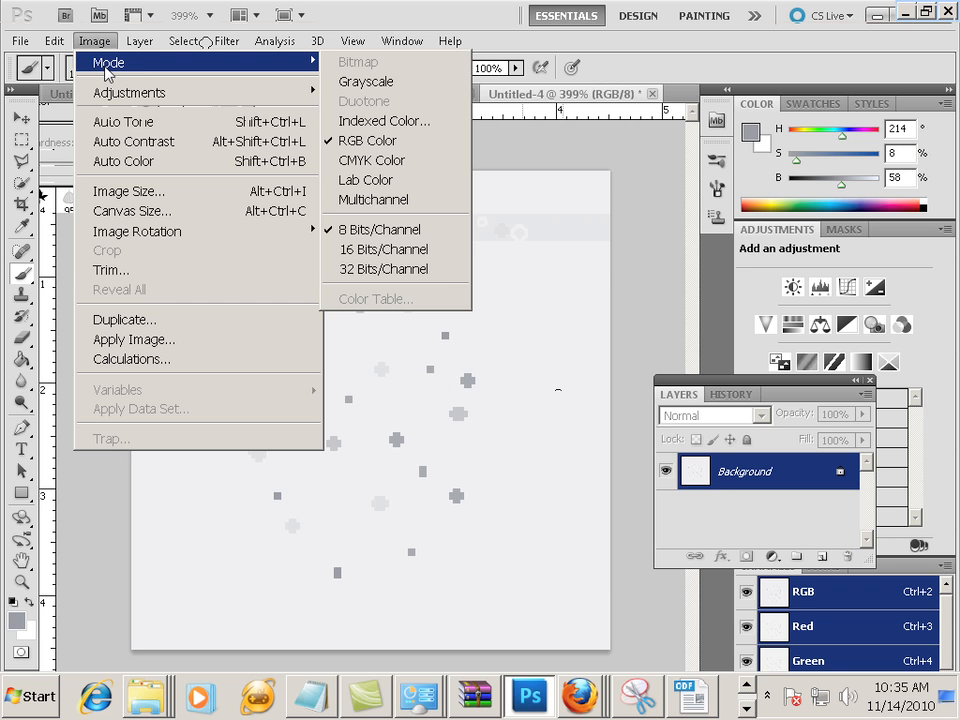
pyautogui.moveTo(228, 99)
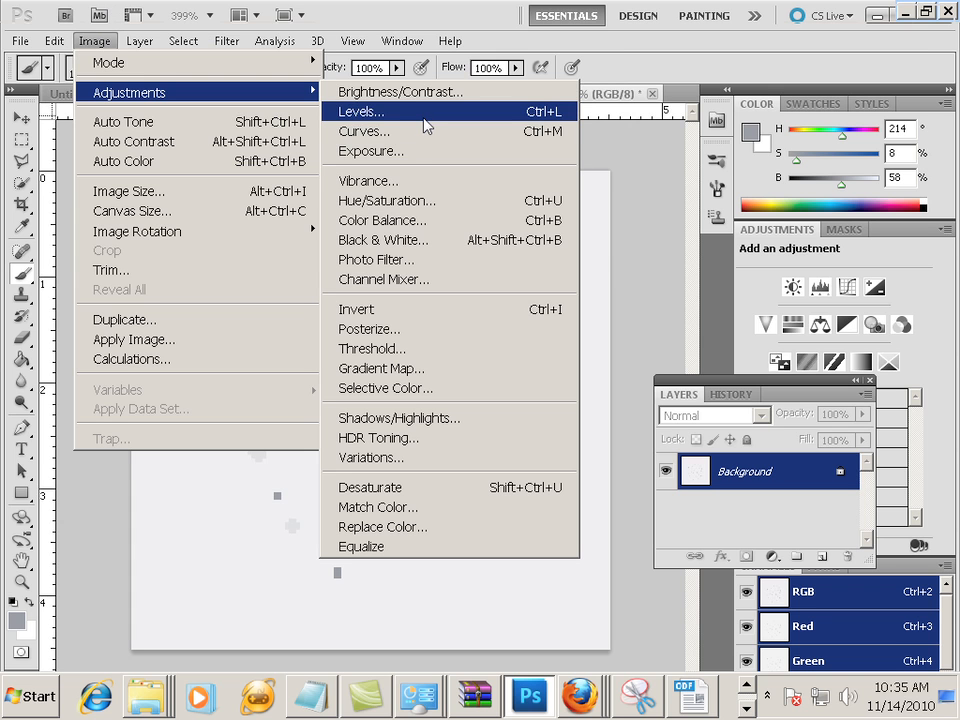
pyautogui.click(430, 241)
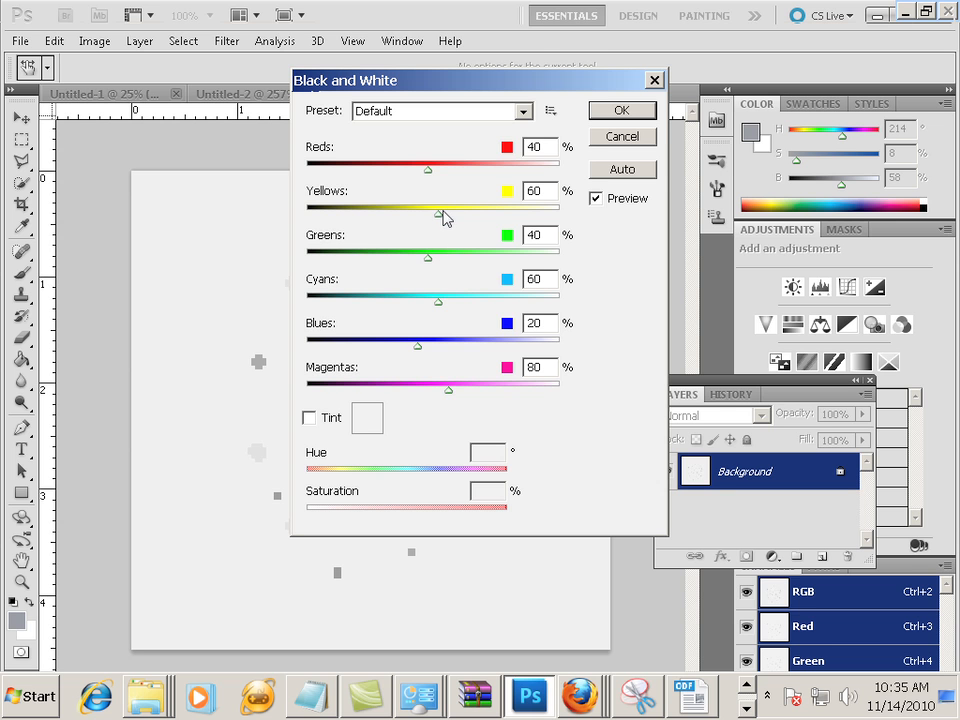
pyautogui.moveTo(444, 308); pyautogui.dragTo(624, 315)
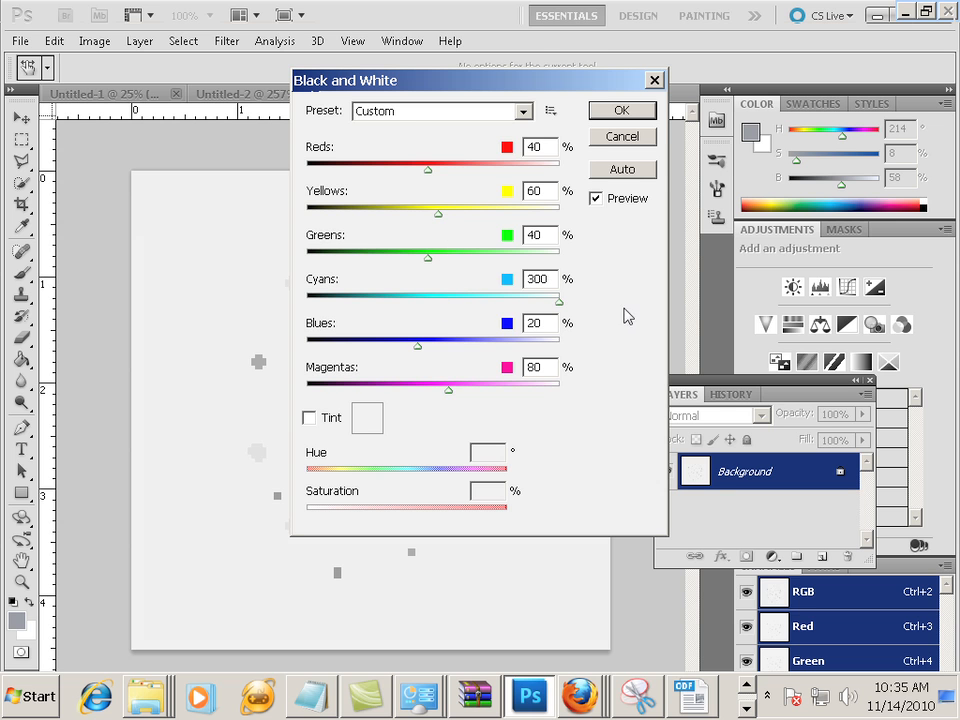
pyautogui.moveTo(429, 258); pyautogui.dragTo(565, 258)
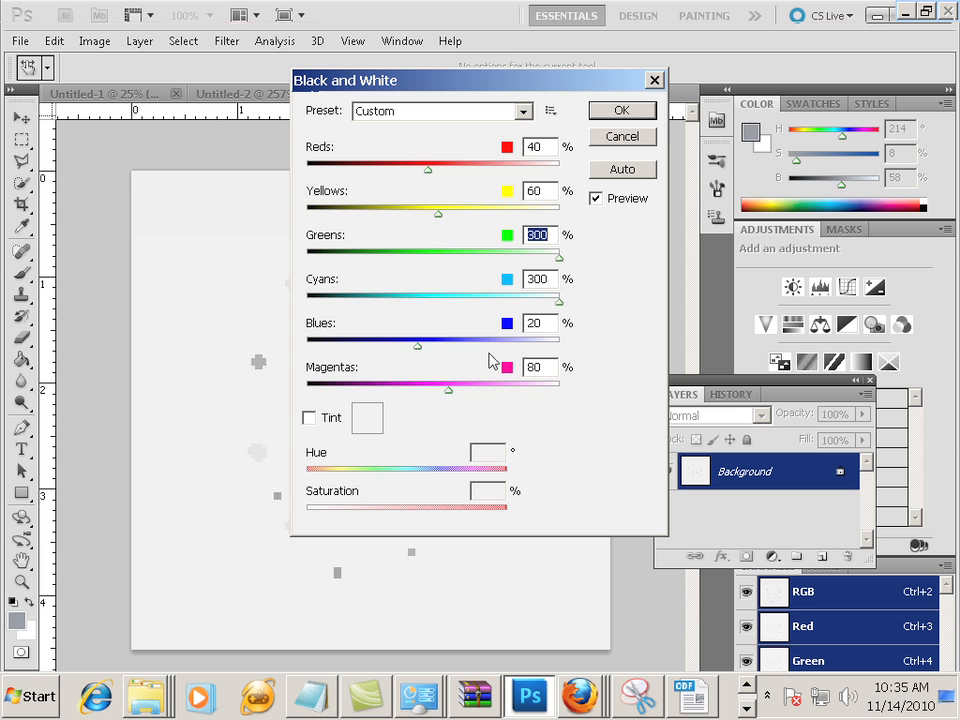
pyautogui.moveTo(419, 344); pyautogui.dragTo(570, 346)
pyautogui.moveTo(448, 388); pyautogui.dragTo(621, 396)
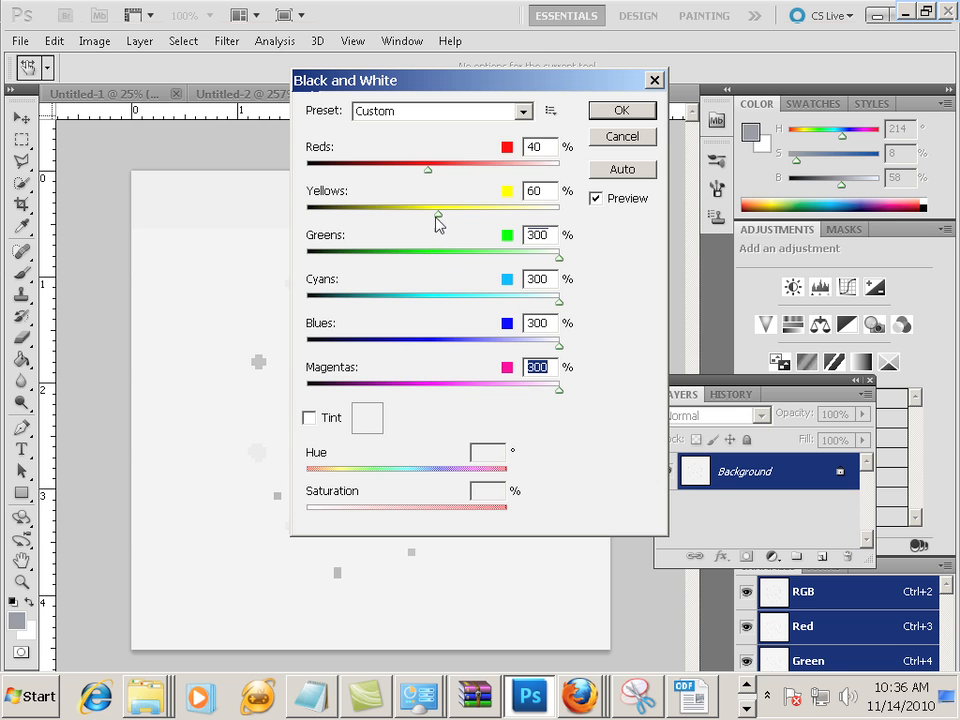
pyautogui.moveTo(437, 213); pyautogui.dragTo(570, 213)
pyautogui.moveTo(428, 170); pyautogui.dragTo(565, 165)
pyautogui.click(621, 112)
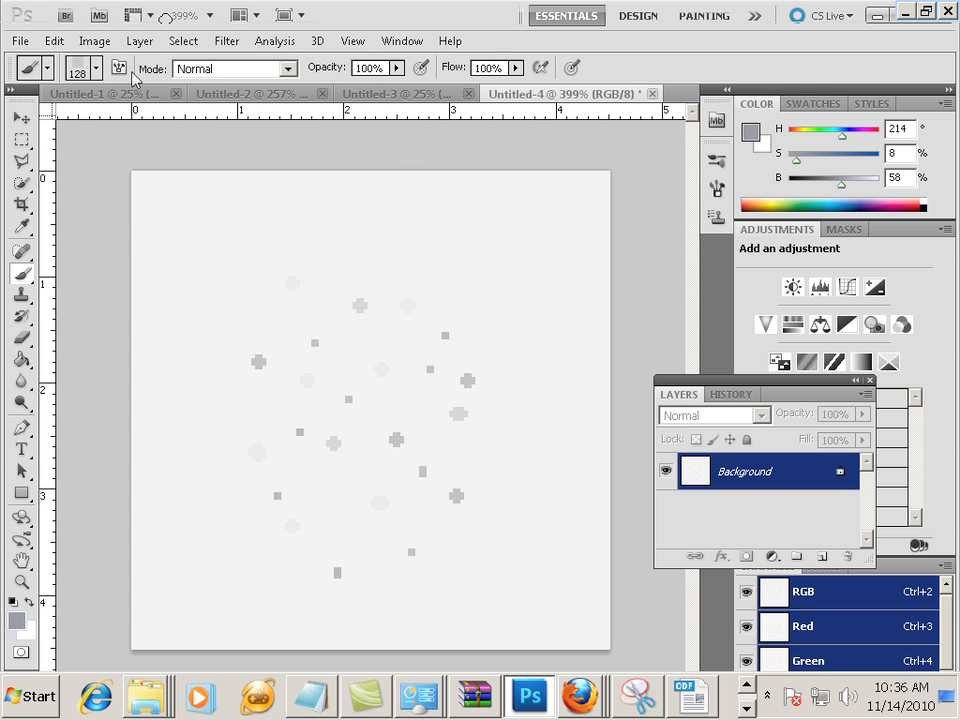
pyautogui.click(94, 41)
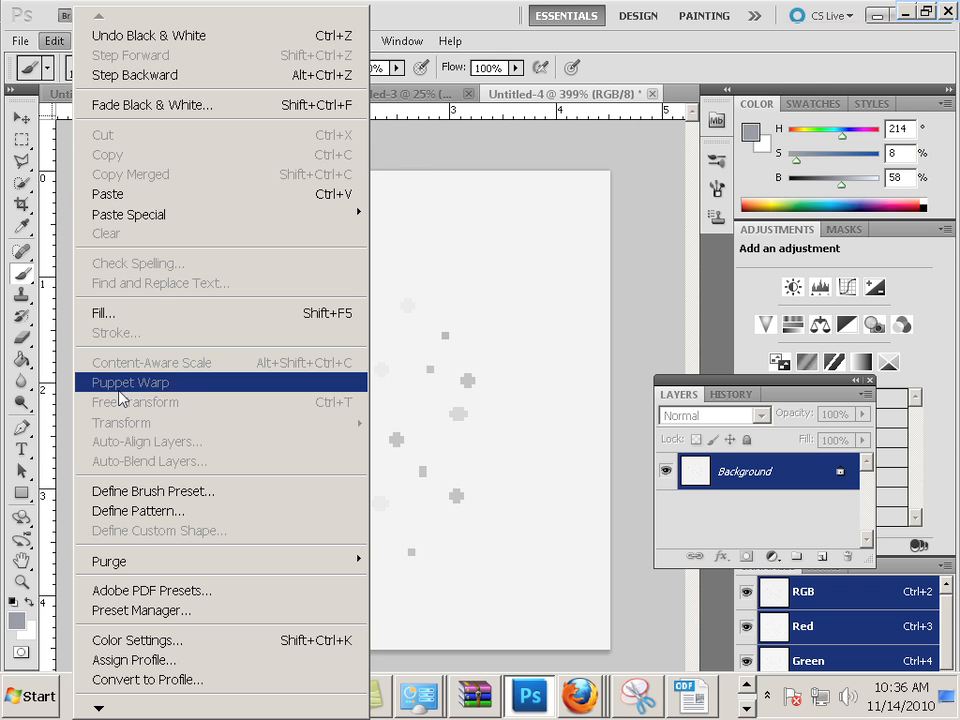
pyautogui.click(192, 491)
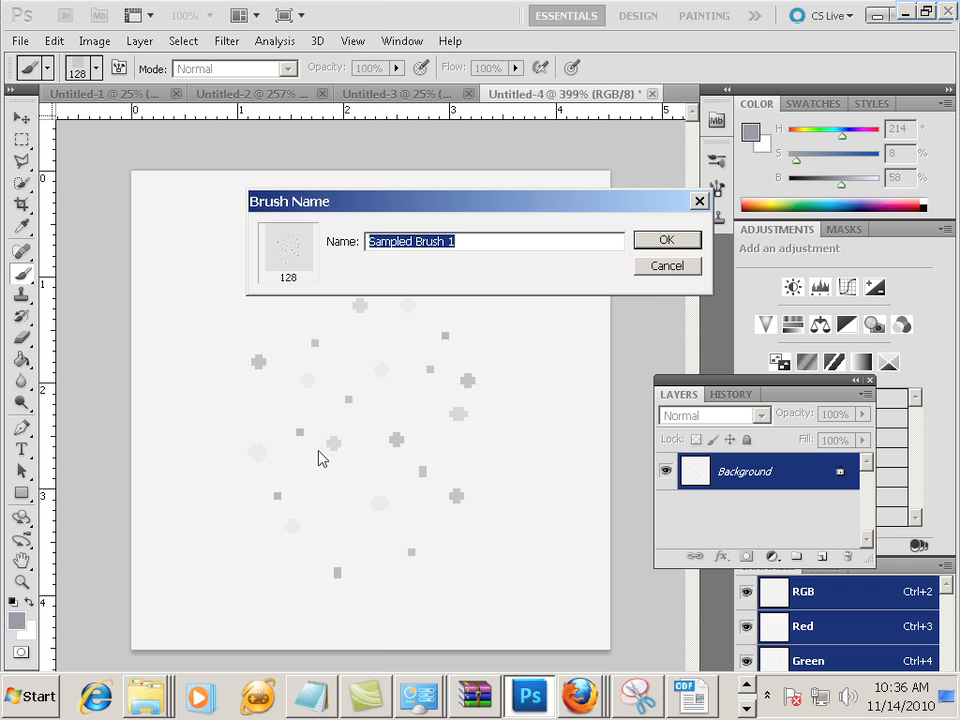
pyautogui.click(668, 271)
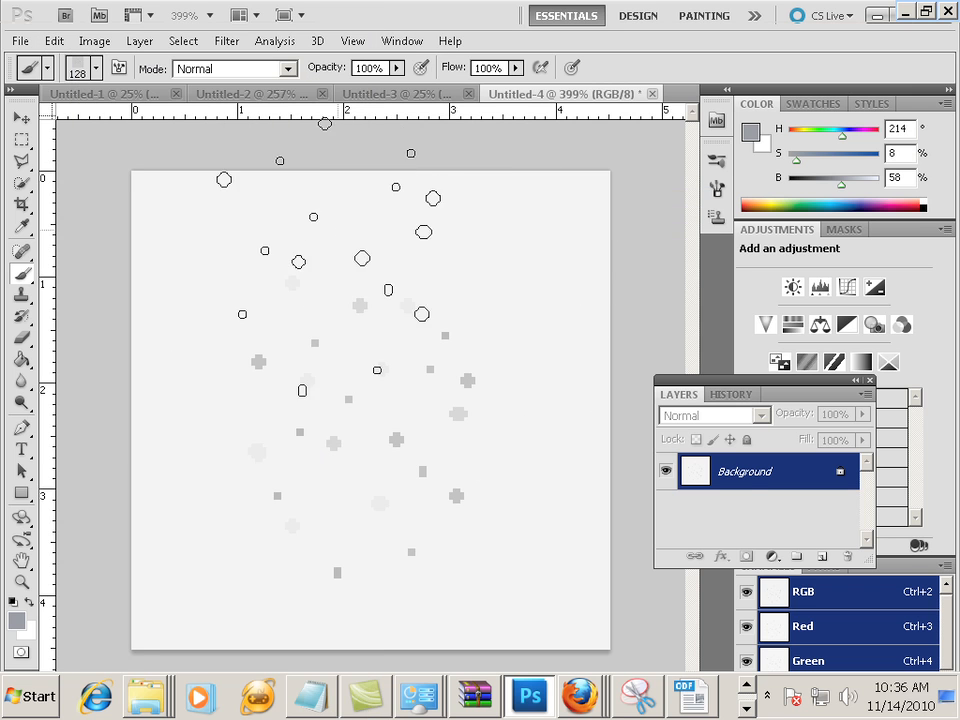
# Add an empty layer above the dotted Background and hide the Background.
pyautogui.click(821, 556)
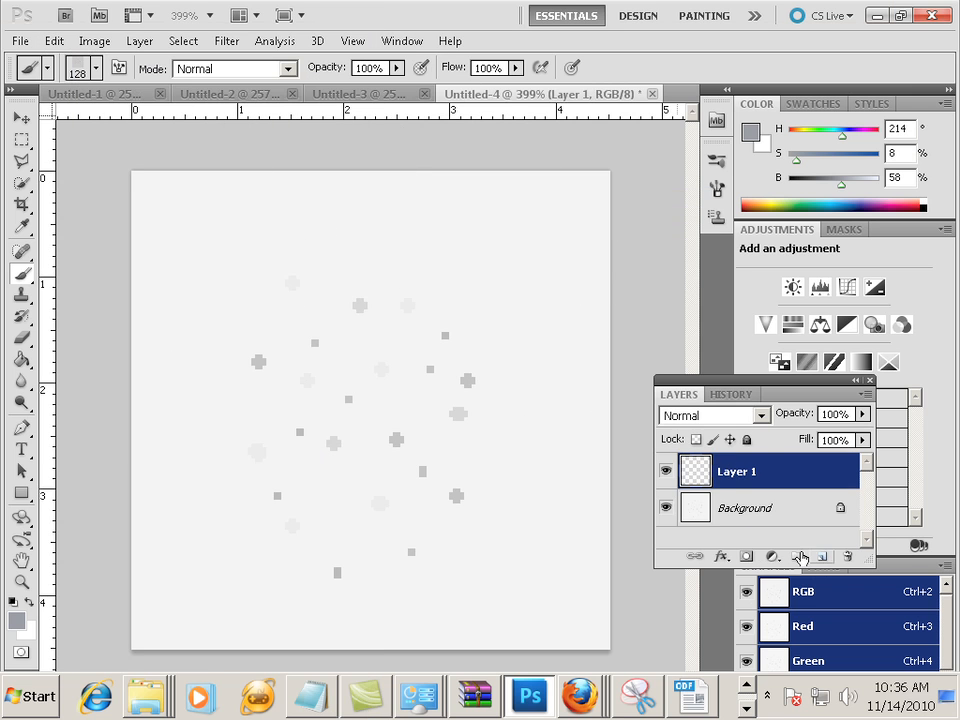
pyautogui.click(665, 508)
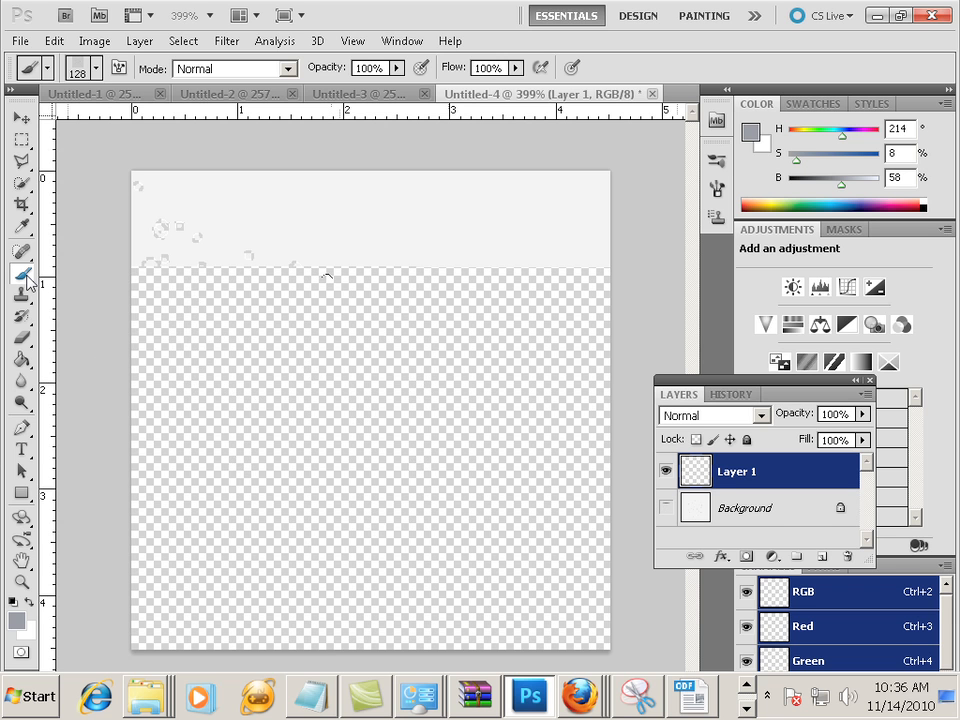
# Switch to the Pencil, choose a round tip with 0% hardness and reduce its size to 2 px.
pyautogui.moveTo(22, 272); pyautogui.dragTo(58, 295)
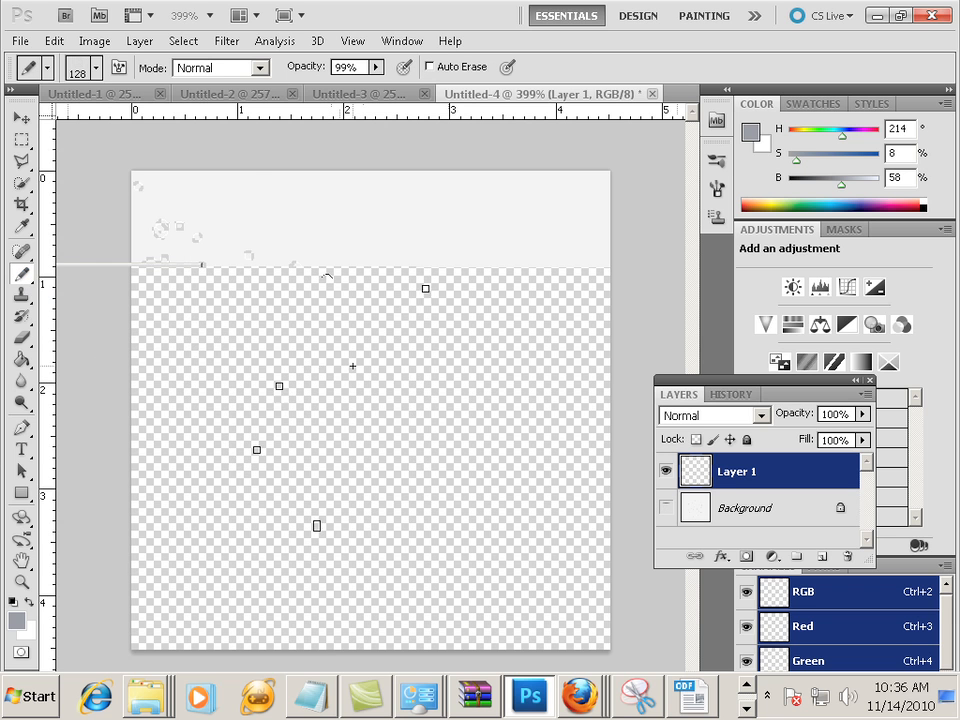
pyautogui.click(96, 68)
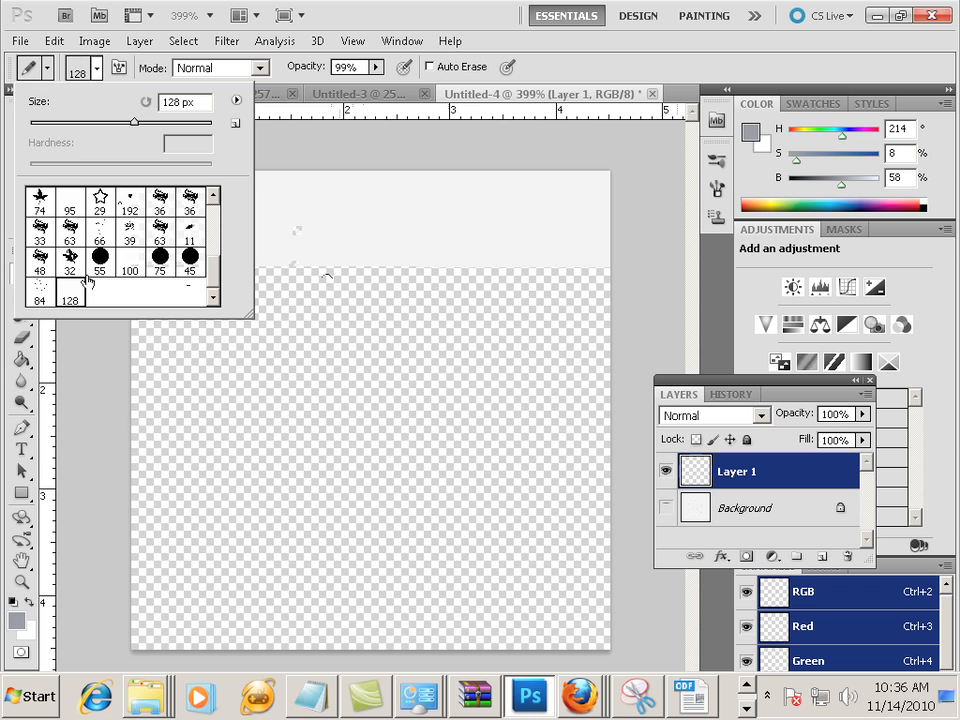
pyautogui.moveTo(212, 272); pyautogui.dragTo(211, 205)
pyautogui.click(165, 203)
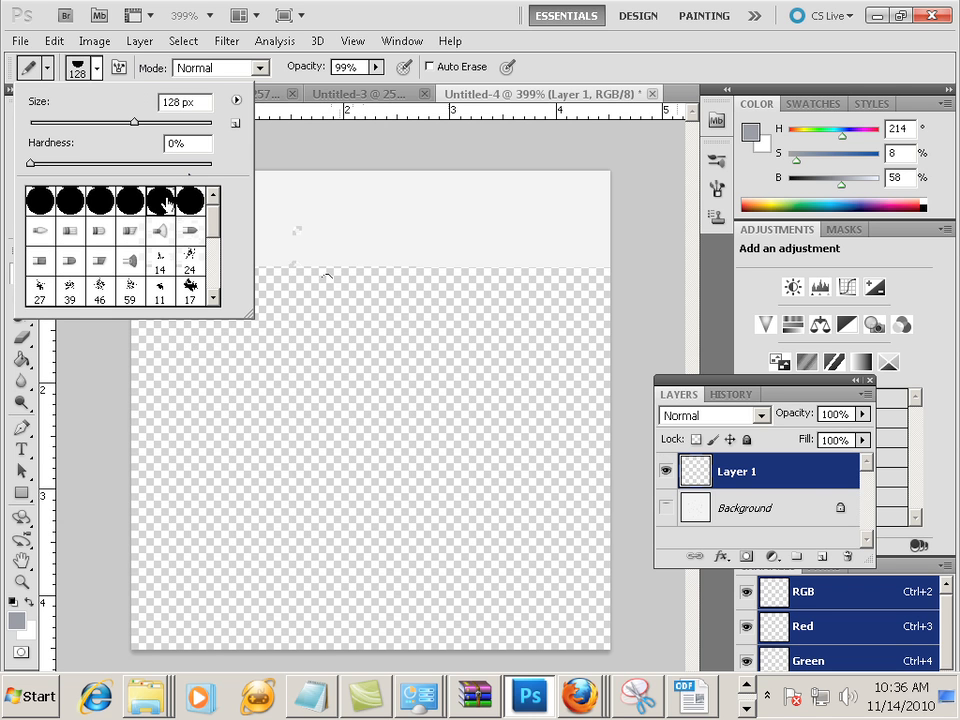
pyautogui.click(642, 346)
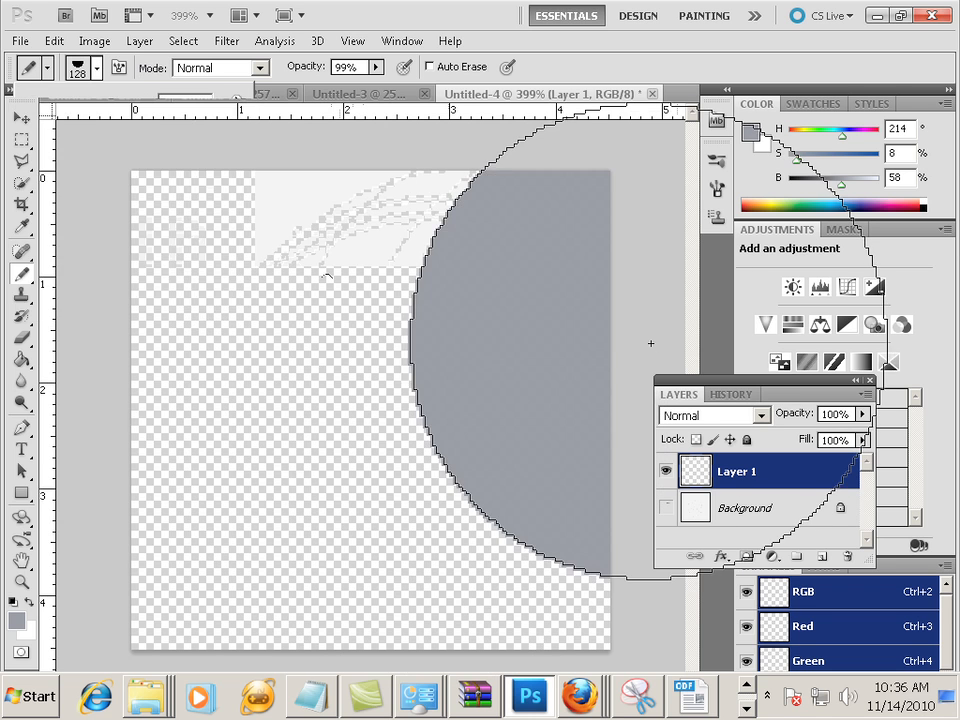
pyautogui.hotkey('ctrl', 'z')
pyautogui.press('[')
pyautogui.press('[')
pyautogui.press('[')
pyautogui.press('[')
pyautogui.press('[')
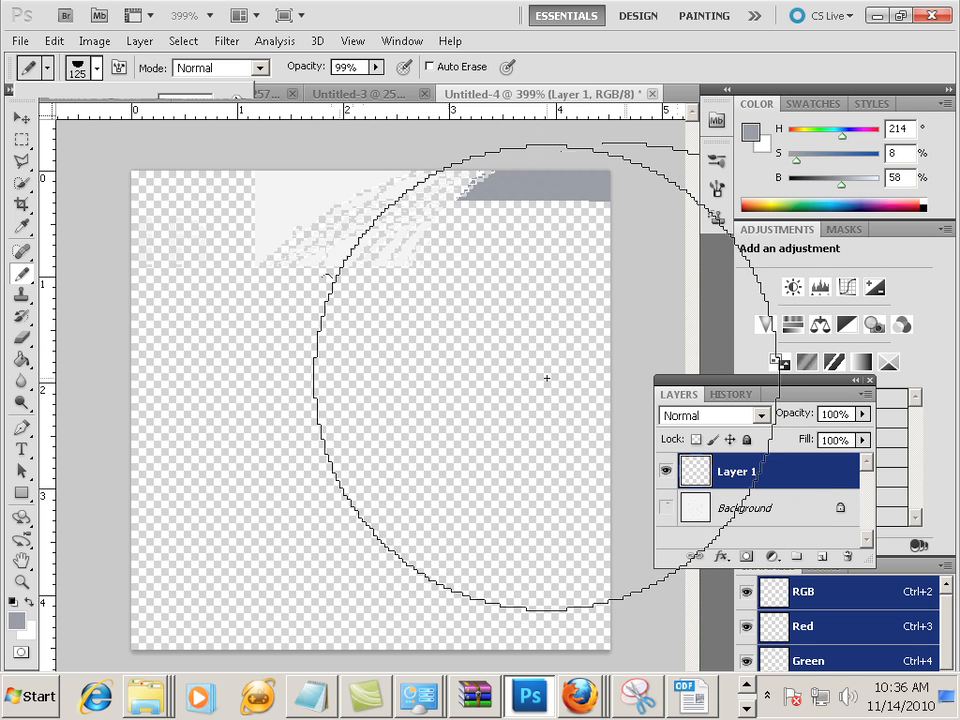
pyautogui.press('[')
pyautogui.press('[')
pyautogui.press('[')
pyautogui.press('[')
pyautogui.press('[')
pyautogui.press('[')
pyautogui.press('[')
pyautogui.press('[')
pyautogui.press('[')
pyautogui.press('[')
pyautogui.press('[')
pyautogui.press('[')
pyautogui.press('[')
pyautogui.press('[')
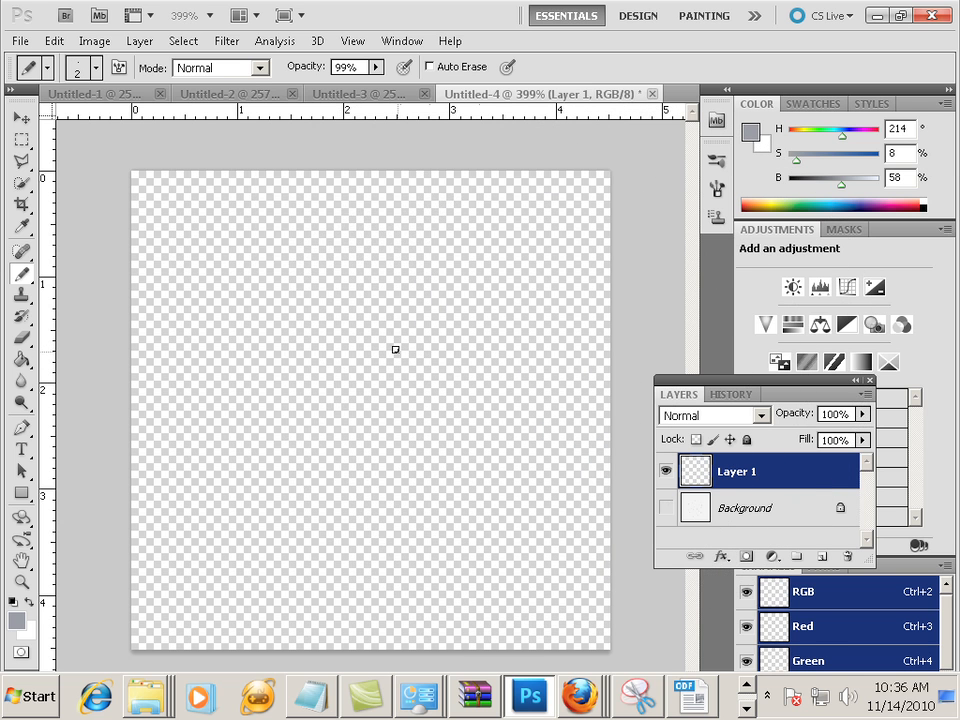
# Draw a loose ring of small 2 px dots and short dashes around the middle of the empty layer at 99% opacity.
pyautogui.click(396, 350)
pyautogui.moveTo(296, 388); pyautogui.dragTo(296, 380)
pyautogui.moveTo(345, 345); pyautogui.dragTo(345, 351)
pyautogui.moveTo(311, 469); pyautogui.dragTo(322, 473)
pyautogui.moveTo(382, 492); pyautogui.dragTo(393, 492)
pyautogui.moveTo(419, 477); pyautogui.dragTo(430, 448)
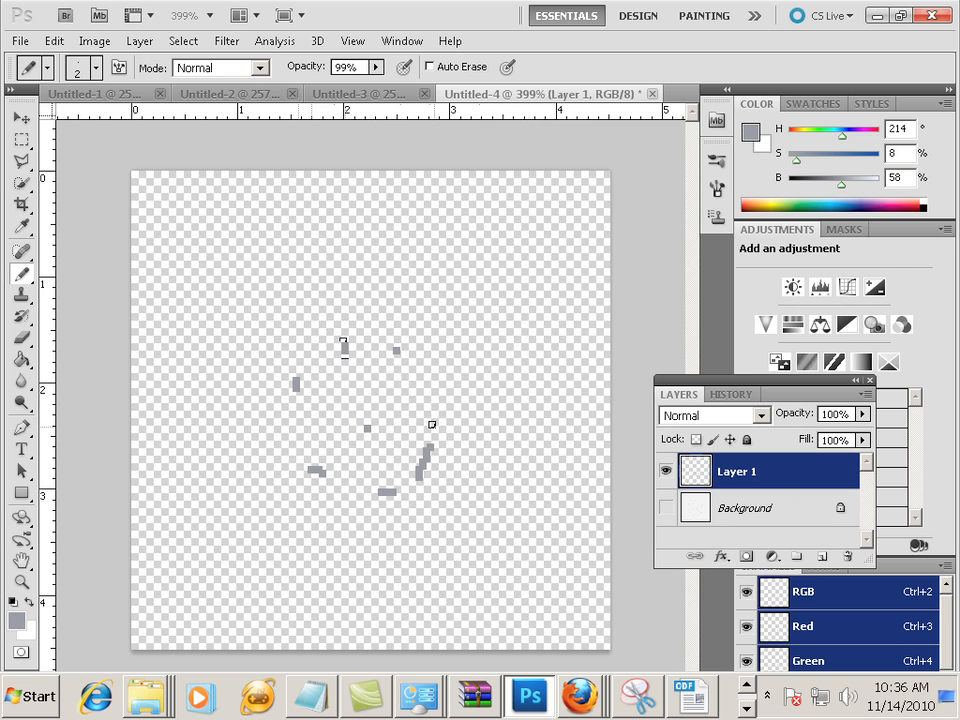
# Undo the diagonal dash and add three single 2 px dots inside and beside the ring of marks.
pyautogui.hotkey('ctrl', 'z')
pyautogui.hotkey('ctrl', 'z')
pyautogui.hotkey('ctrl', 'z')
pyautogui.click(420, 435)
pyautogui.click(426, 370)
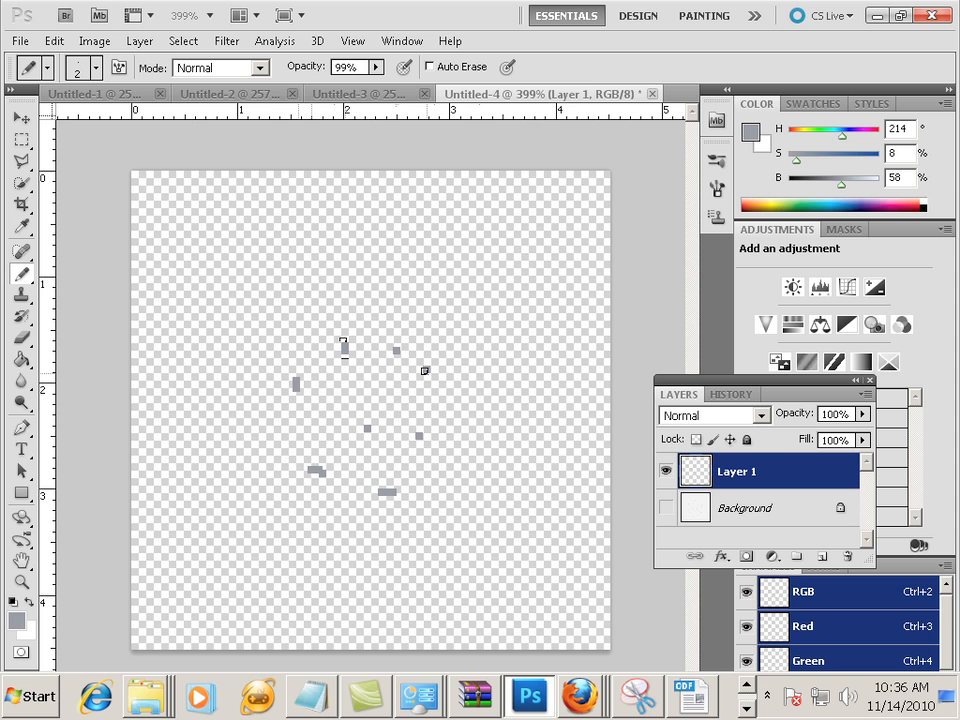
pyautogui.click(343, 415)
# Lower the Pencil opacity to 34% and scatter faint 2 px dots around and between the existing marks.
pyautogui.click(377, 67)
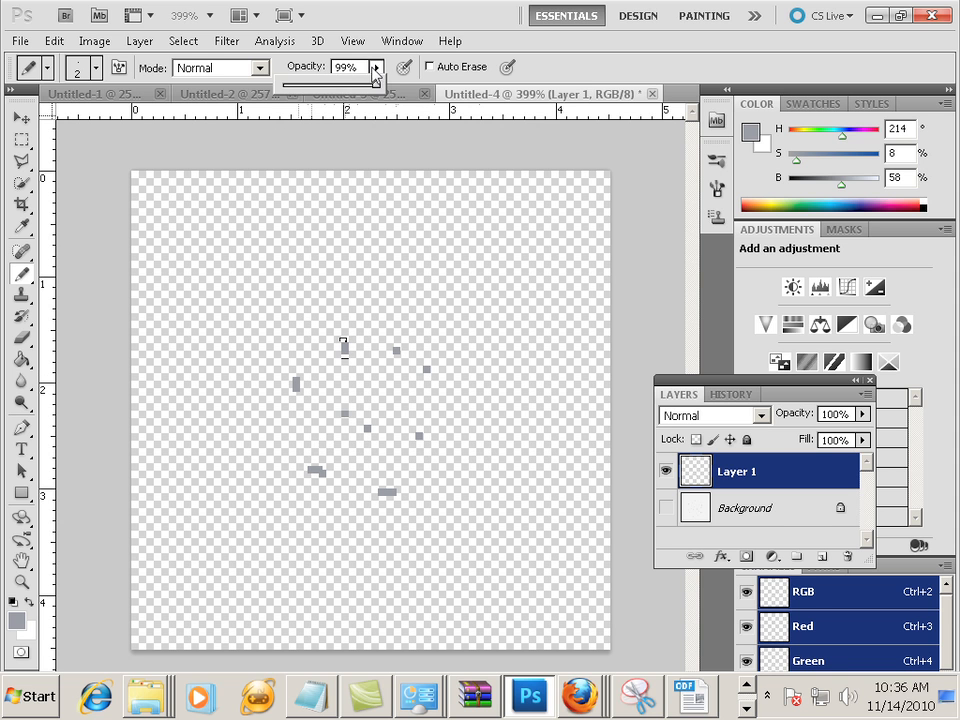
pyautogui.moveTo(374, 86); pyautogui.dragTo(317, 90)
pyautogui.click(342, 250)
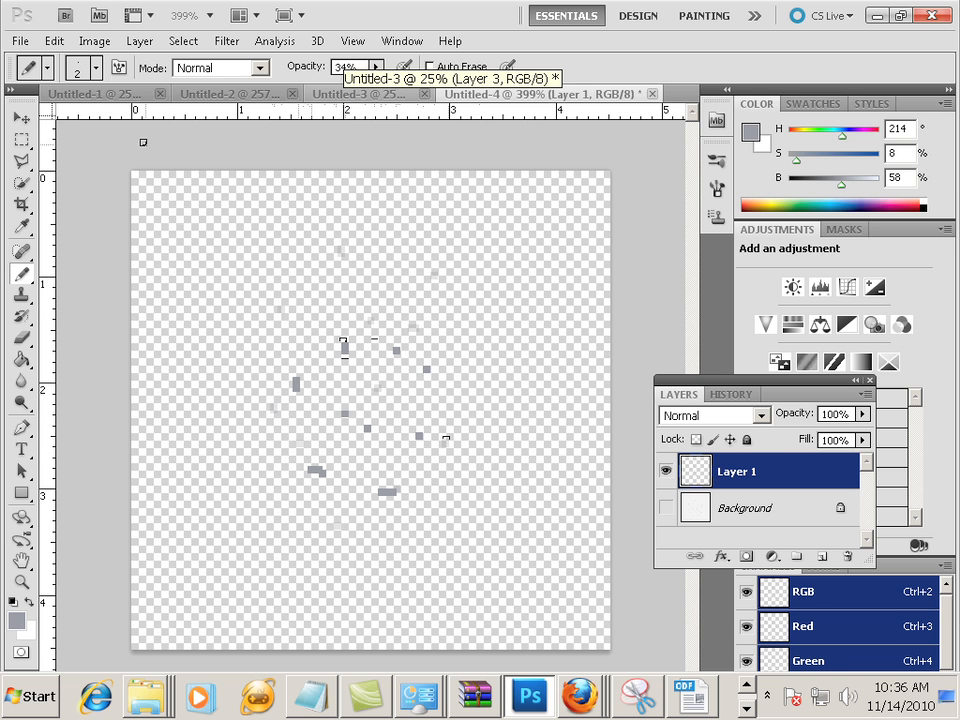
# Define the dotted layer as a brush preset named "noise 3".
pyautogui.click(54, 40)
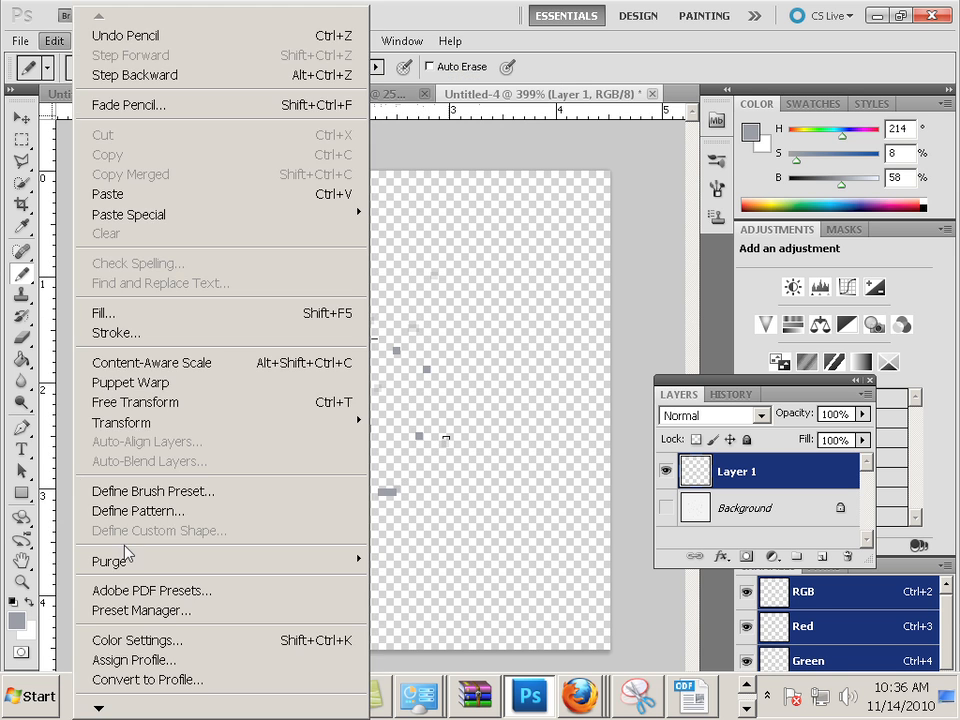
pyautogui.click(175, 492)
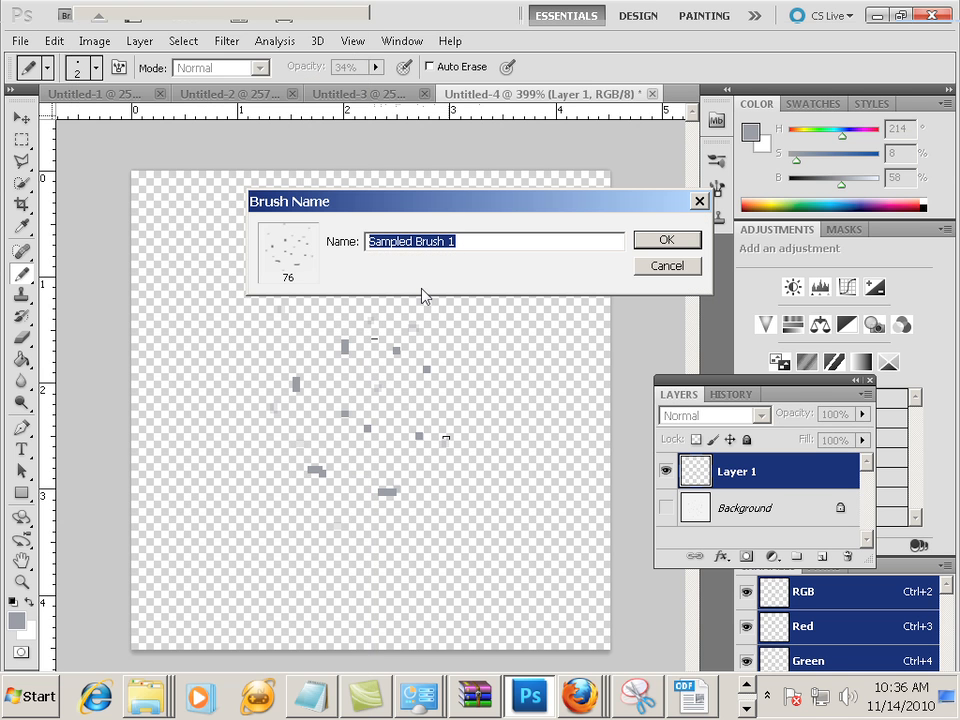
pyautogui.write('noi')
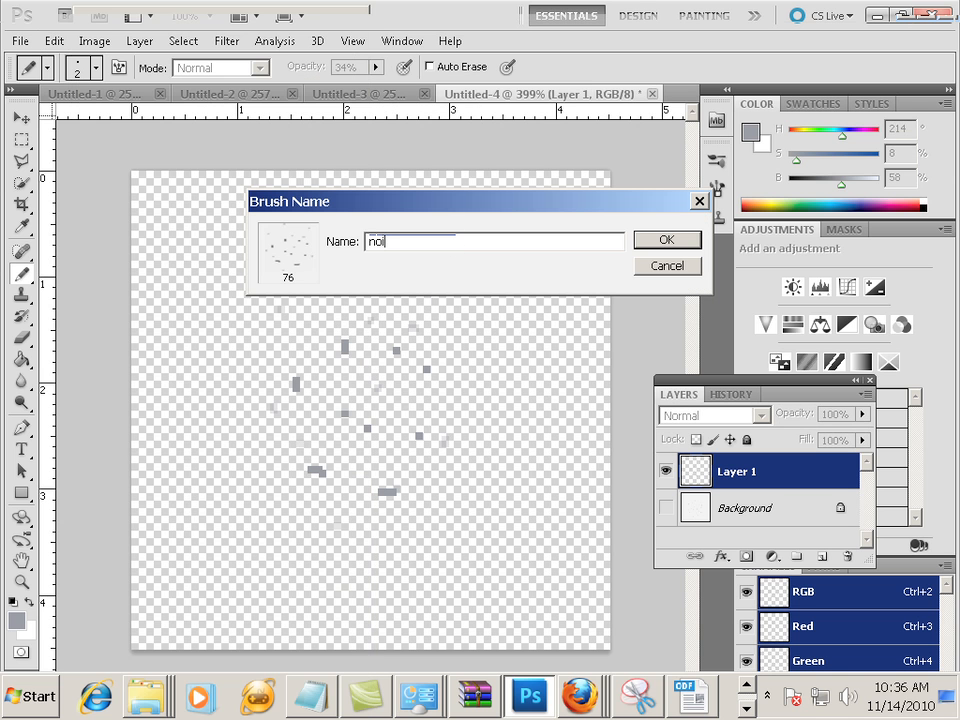
pyautogui.write('se 3')
pyautogui.press('Return')
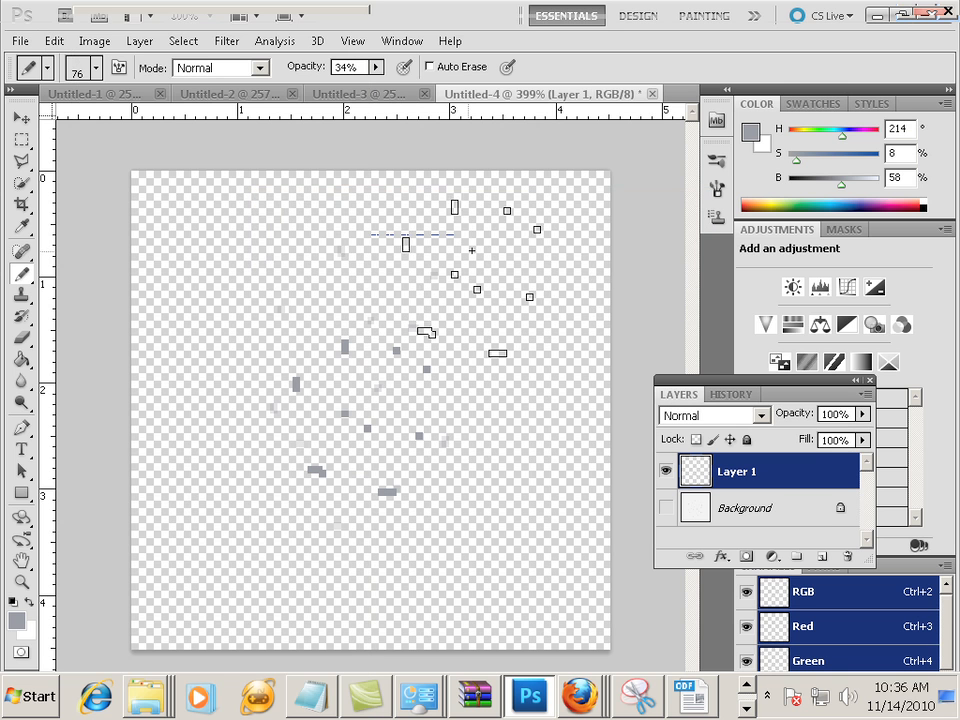
# Switch to the Brush tool, choose the new 76 px noise tip, and enlarge it to 175 px in Untitled-3.
pyautogui.rightClick(19, 272)
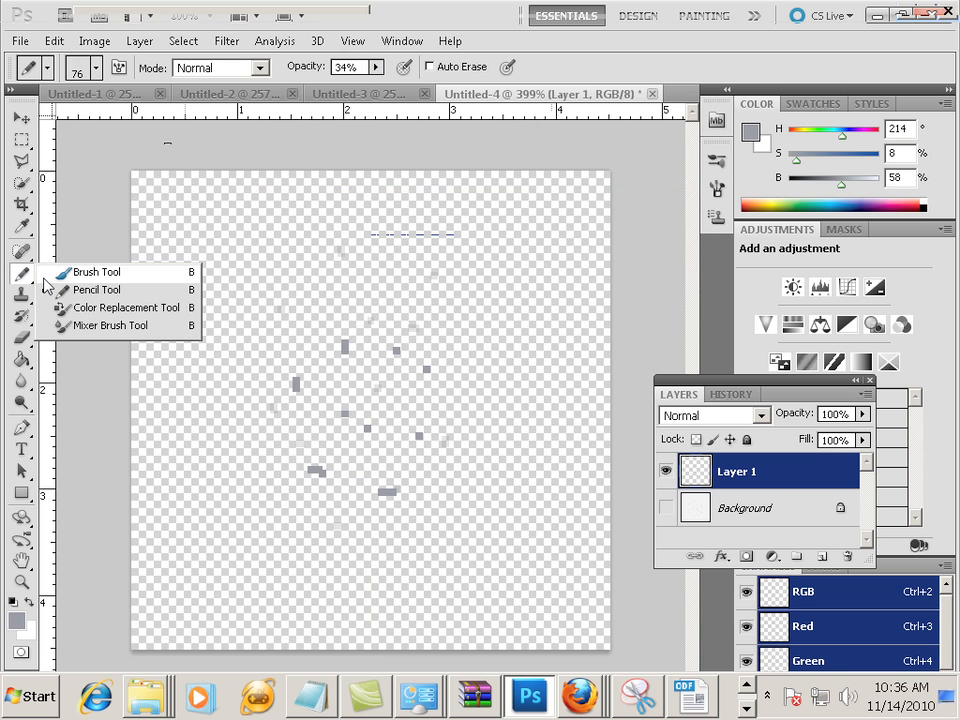
pyautogui.click(62, 270)
pyautogui.click(96, 69)
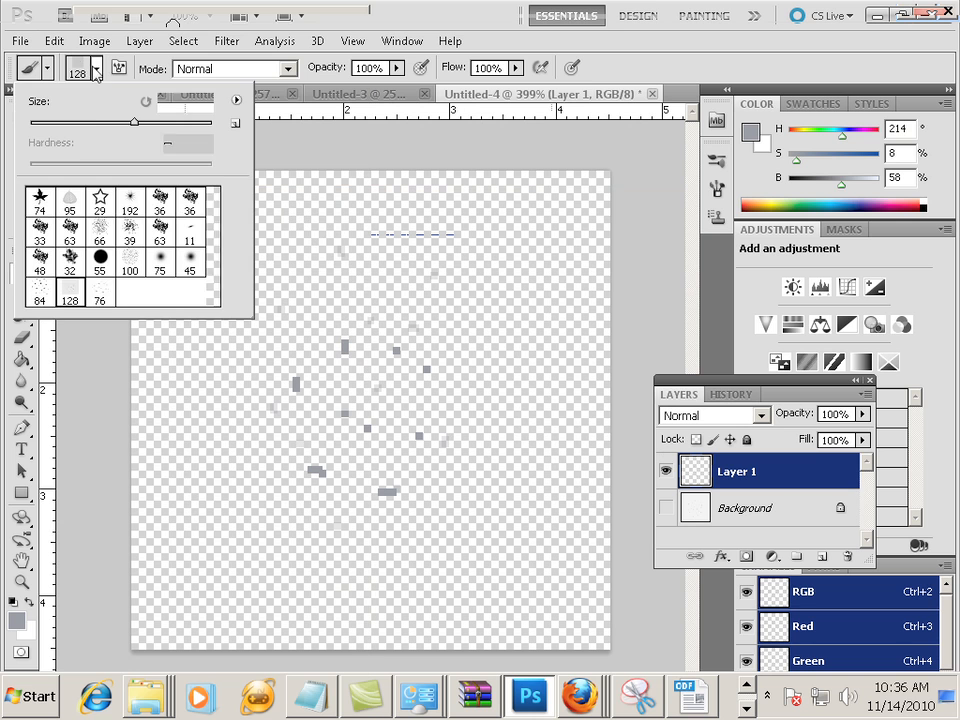
pyautogui.click(103, 293)
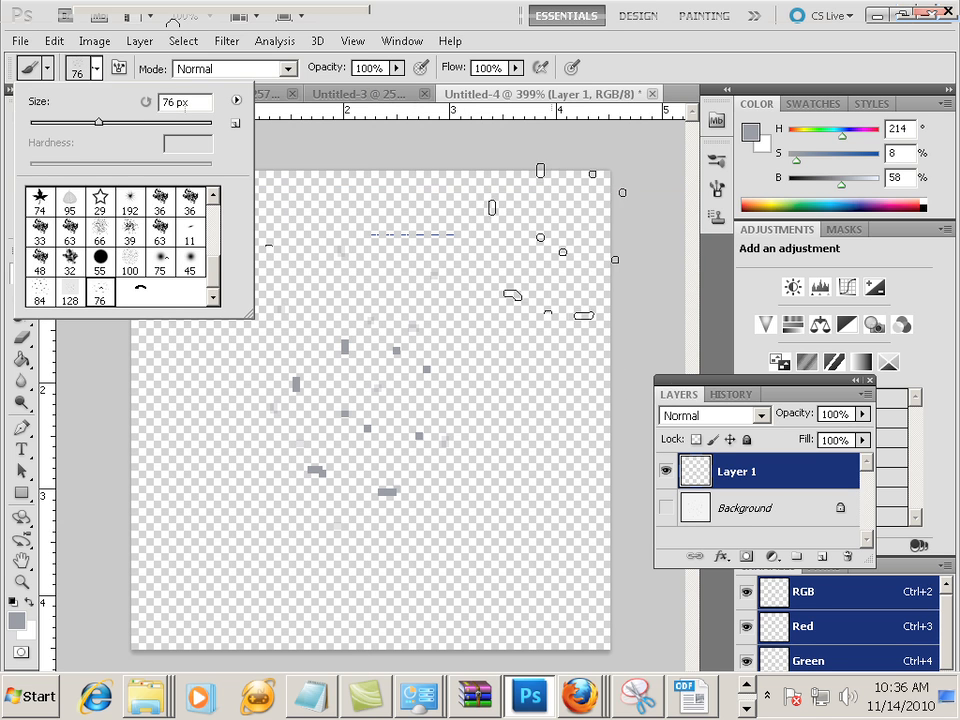
pyautogui.click(360, 94)
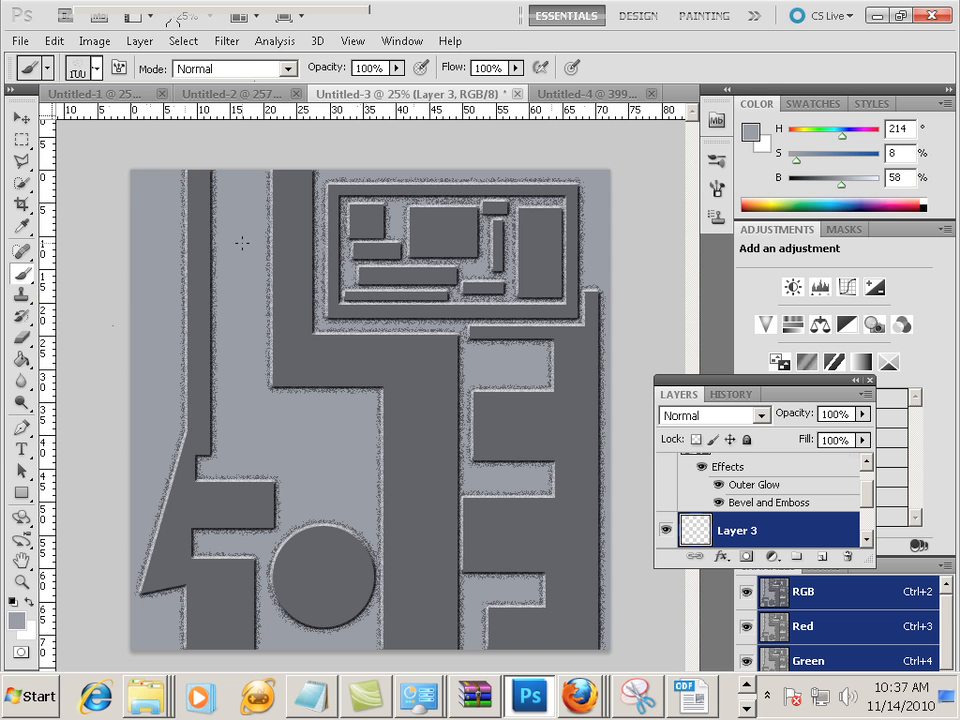
# Enable Shape Dynamics and Scattering for the noise brush, with scatter set to 152%.
pyautogui.click(402, 41)
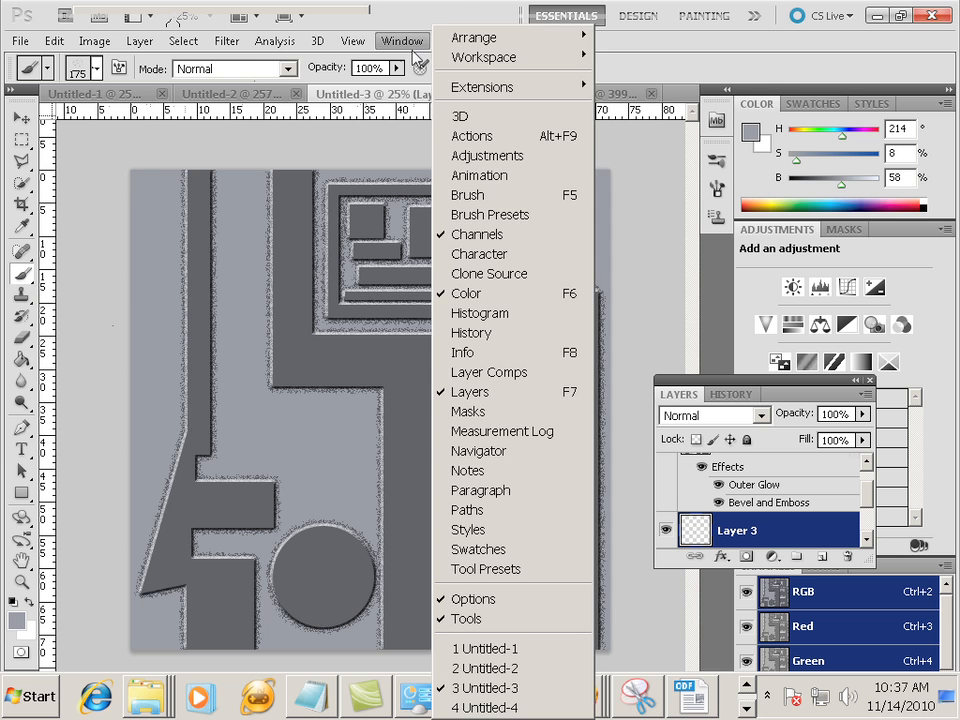
pyautogui.click(440, 193)
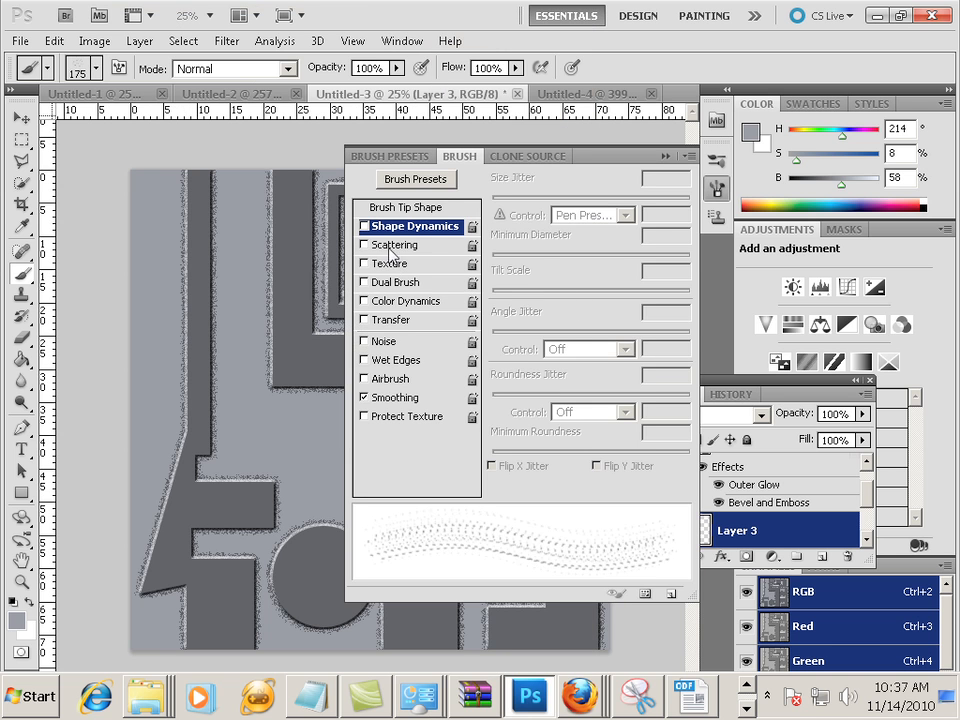
pyautogui.click(365, 226)
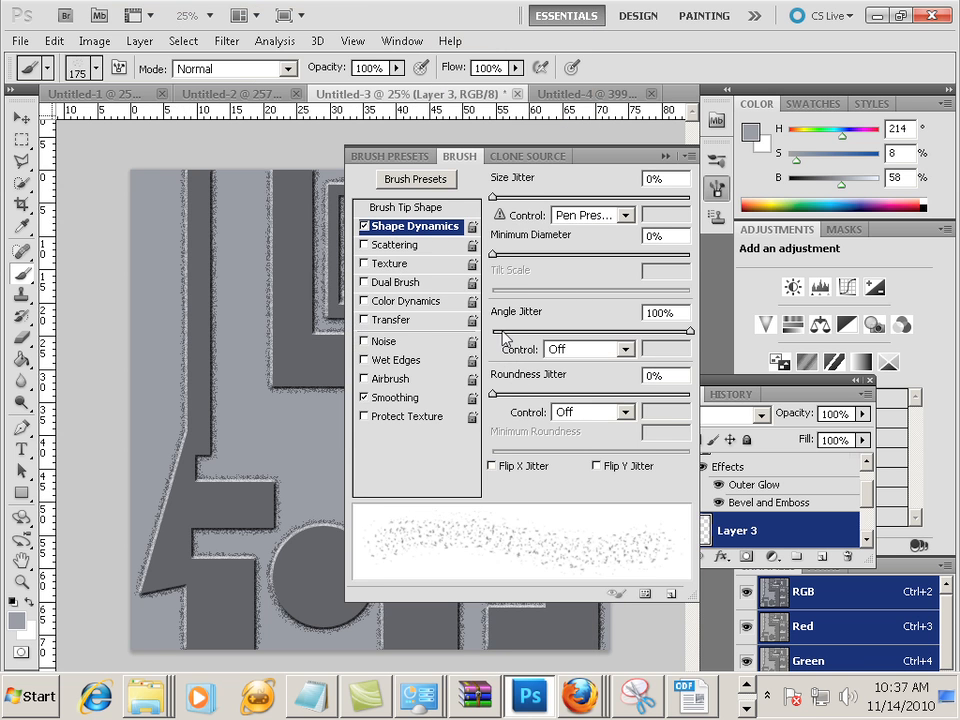
pyautogui.click(390, 245)
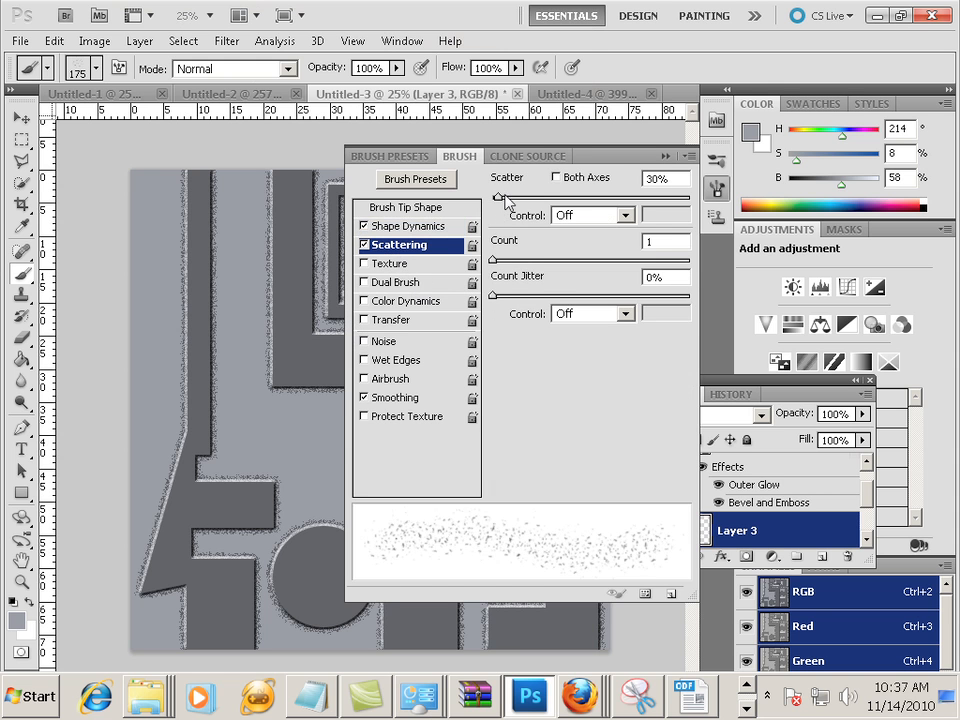
pyautogui.moveTo(497, 197)
pyautogui.mouseDown()
pyautogui.moveTo(530, 198)
pyautogui.moveTo(522, 199)
pyautogui.mouseUp()
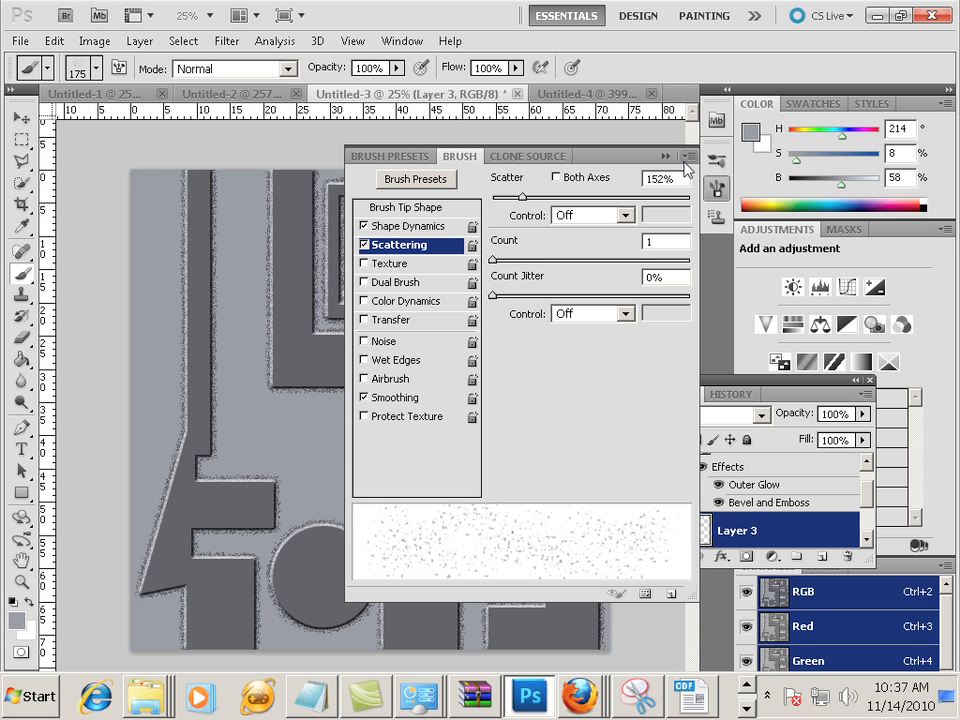
pyautogui.click(688, 160)
pyautogui.click(652, 133)
pyautogui.click(665, 157)
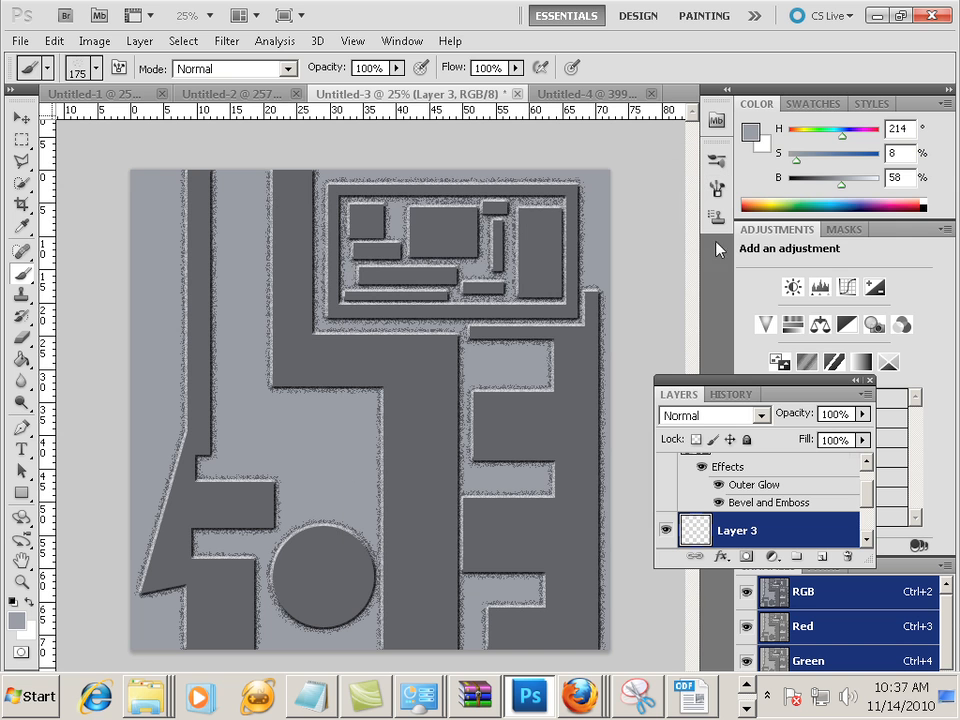
# Paint noise over the light background on Layer 3 with the foreground brightness at 47%, and make Layer 1 active.
pyautogui.moveTo(829, 186); pyautogui.dragTo(834, 186)
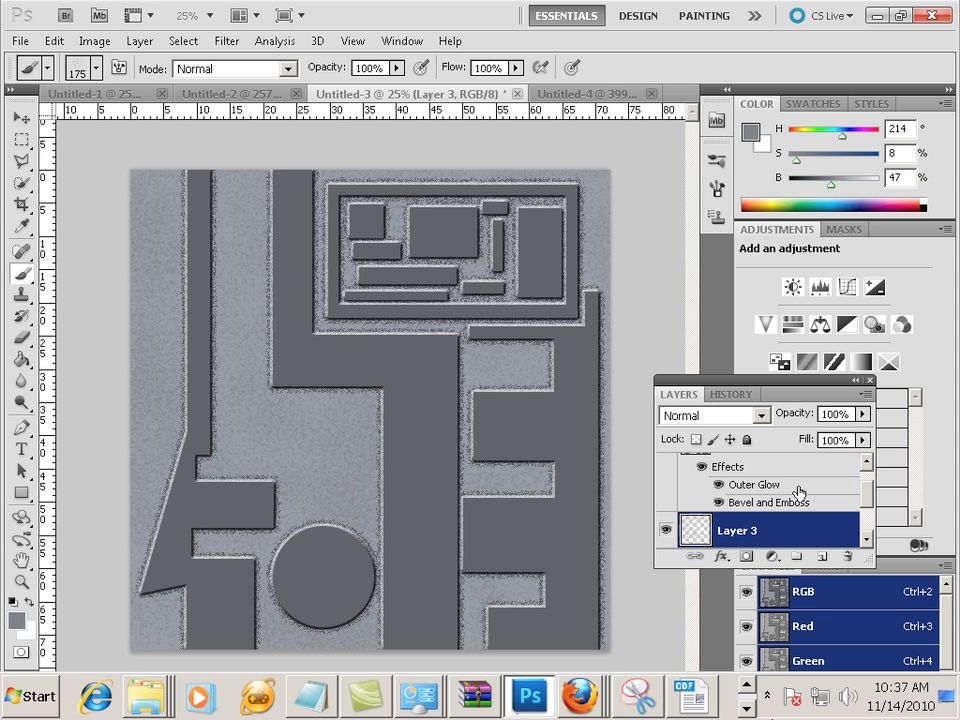
pyautogui.click(771, 472)
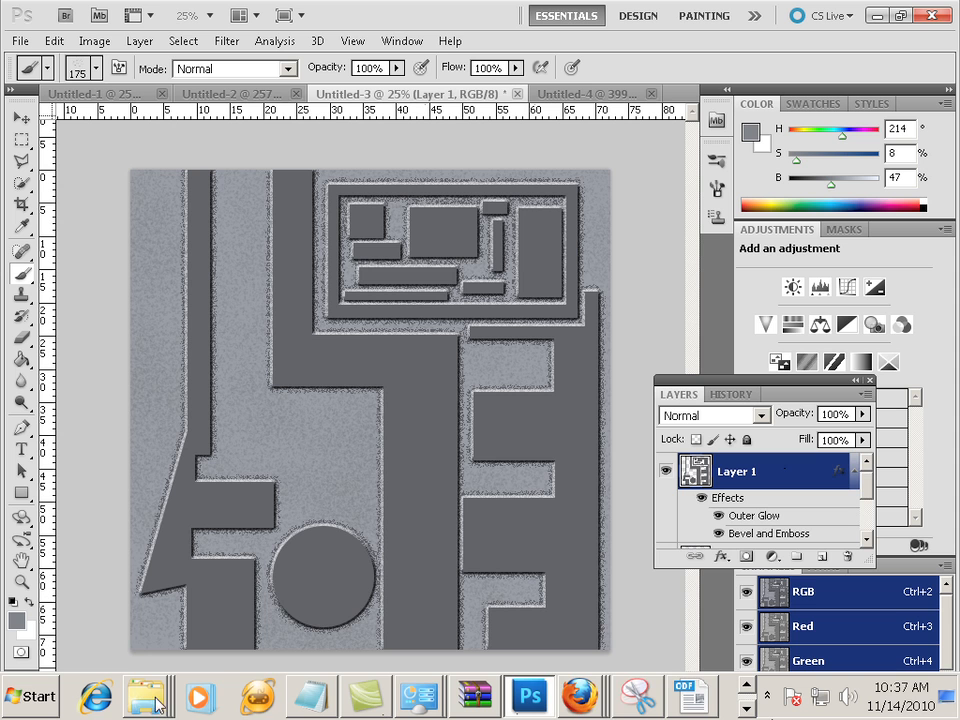
# Switch to the Gallery window in Firefox and open the Metal album.
pyautogui.click(583, 698)
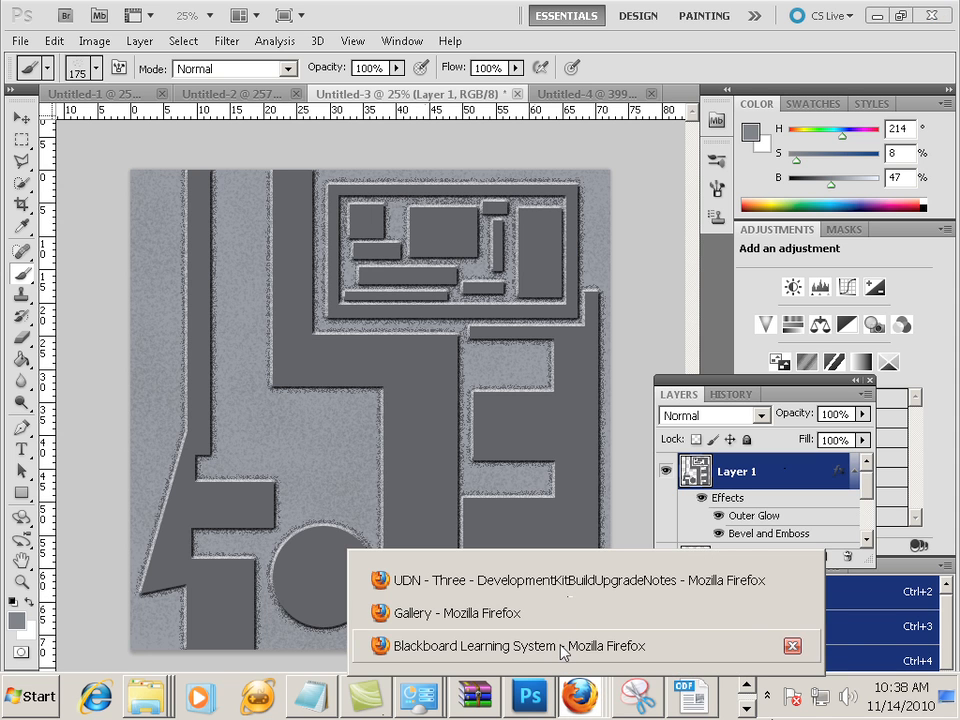
pyautogui.click(567, 598)
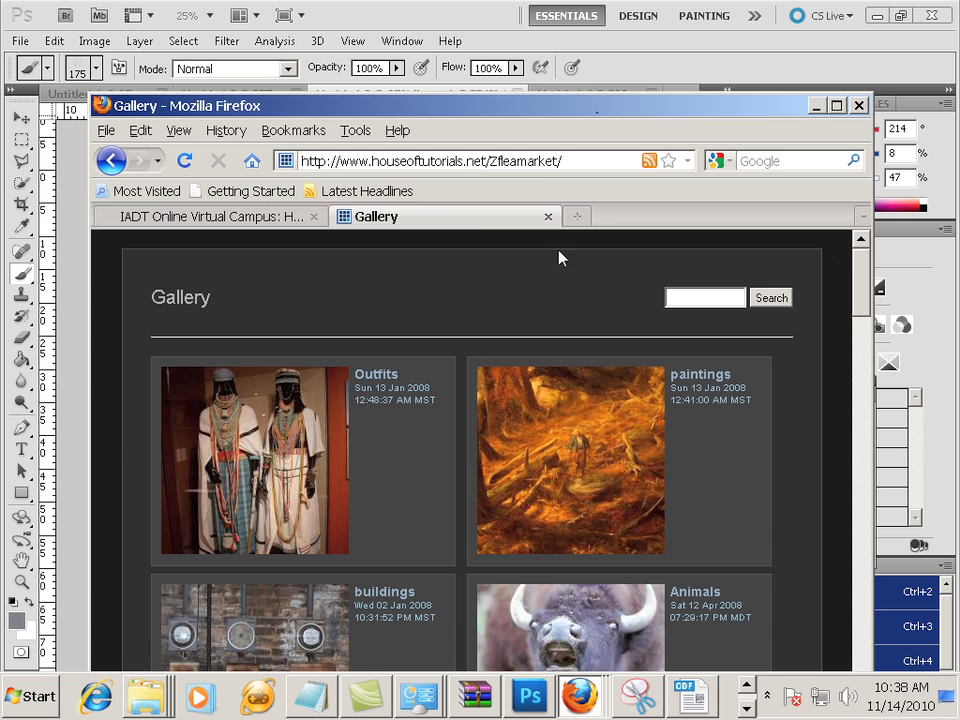
pyautogui.moveTo(863, 328)
pyautogui.mouseDown()
pyautogui.moveTo(859, 321)
pyautogui.moveTo(843, 568)
pyautogui.mouseUp()
pyautogui.click(645, 508)
# Find the grey metal photo DSC_0691 in the Metal album, open it at full size and copy the image.
pyautogui.scroll(-10, 688, 452)
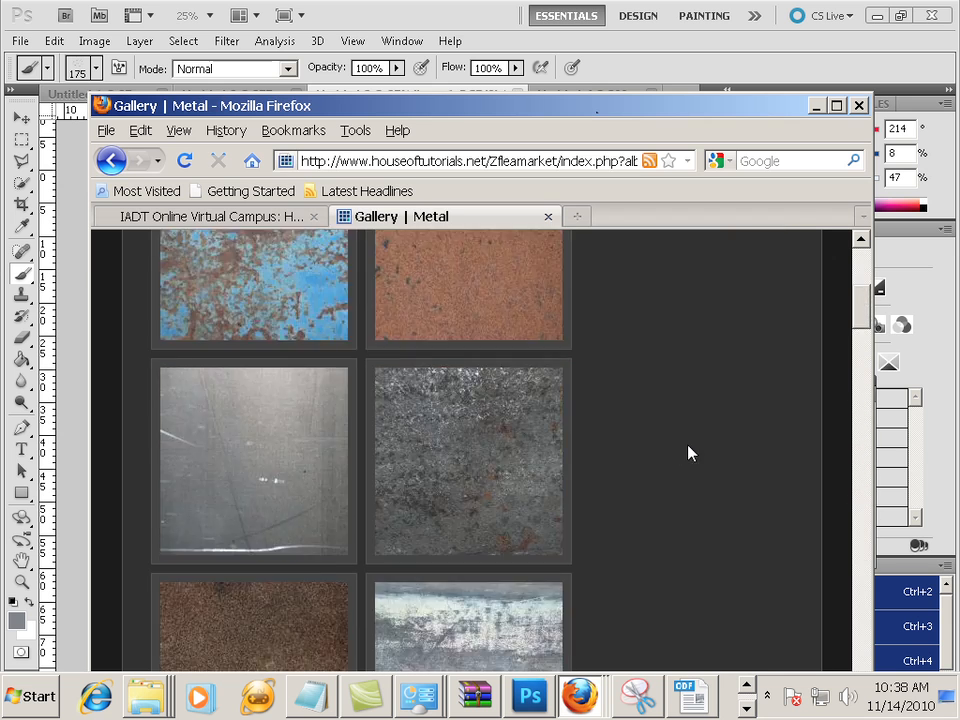
pyautogui.scroll(-10, 716, 452)
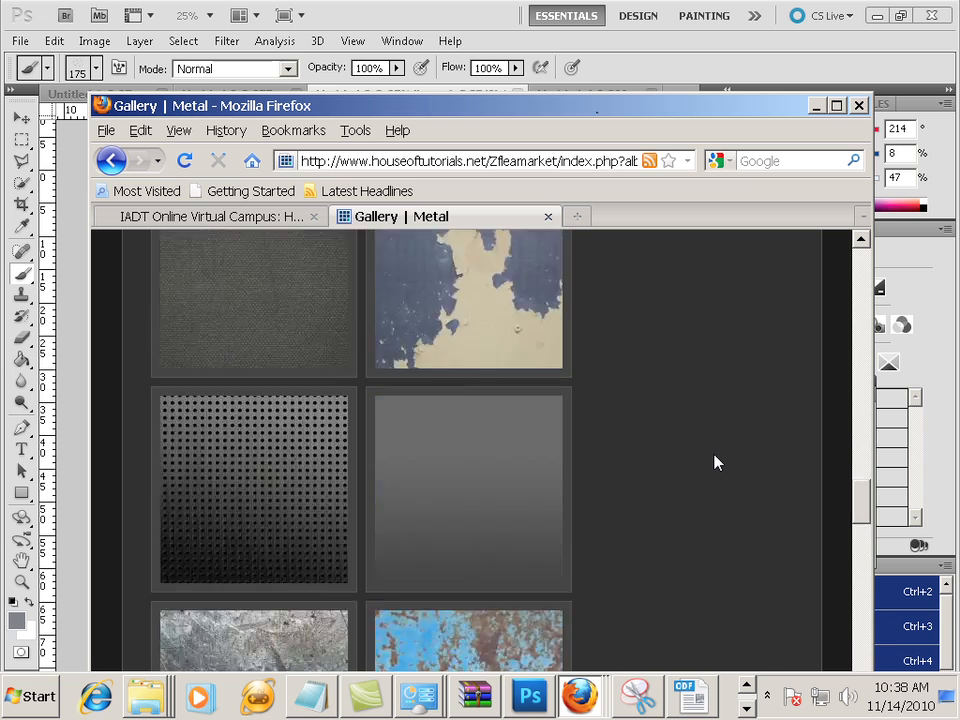
pyautogui.scroll(-10, 716, 463)
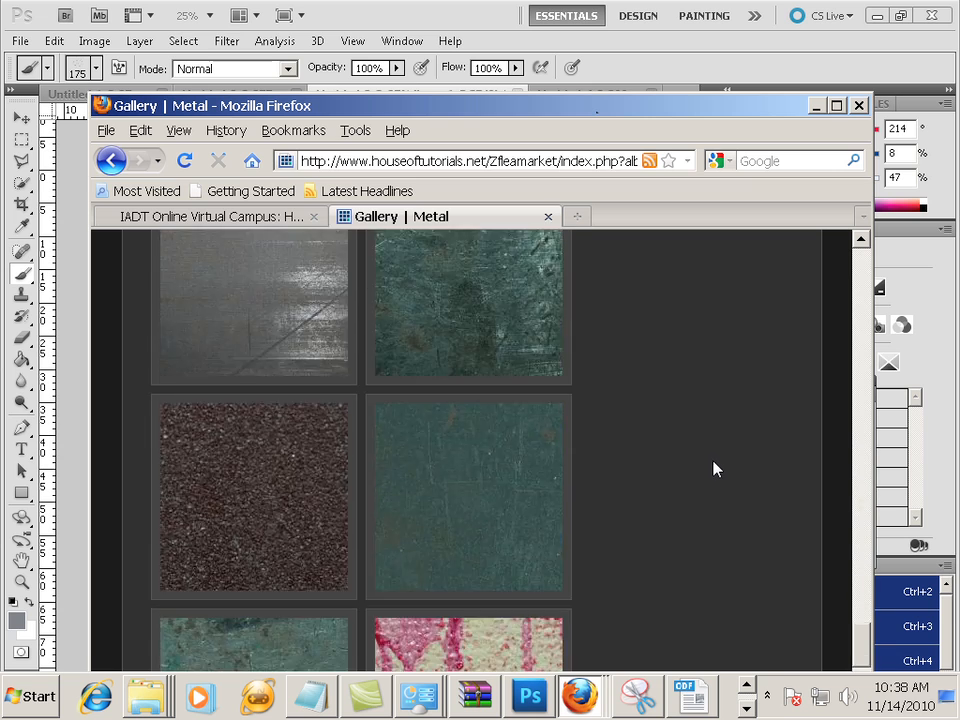
pyautogui.scroll(-8, 716, 468)
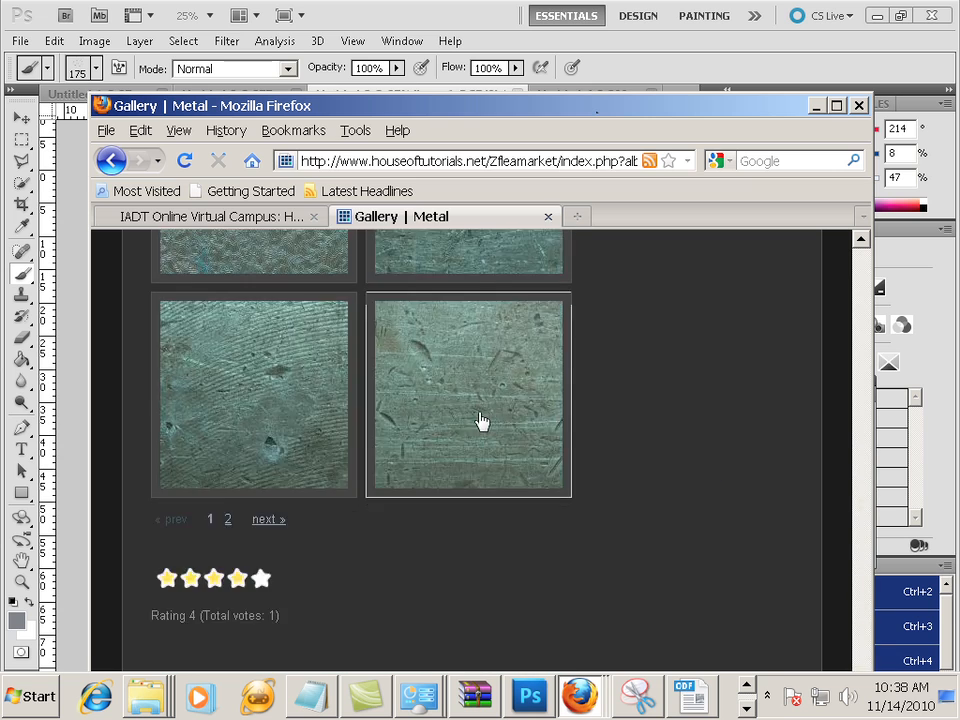
pyautogui.scroll(6, 489, 421)
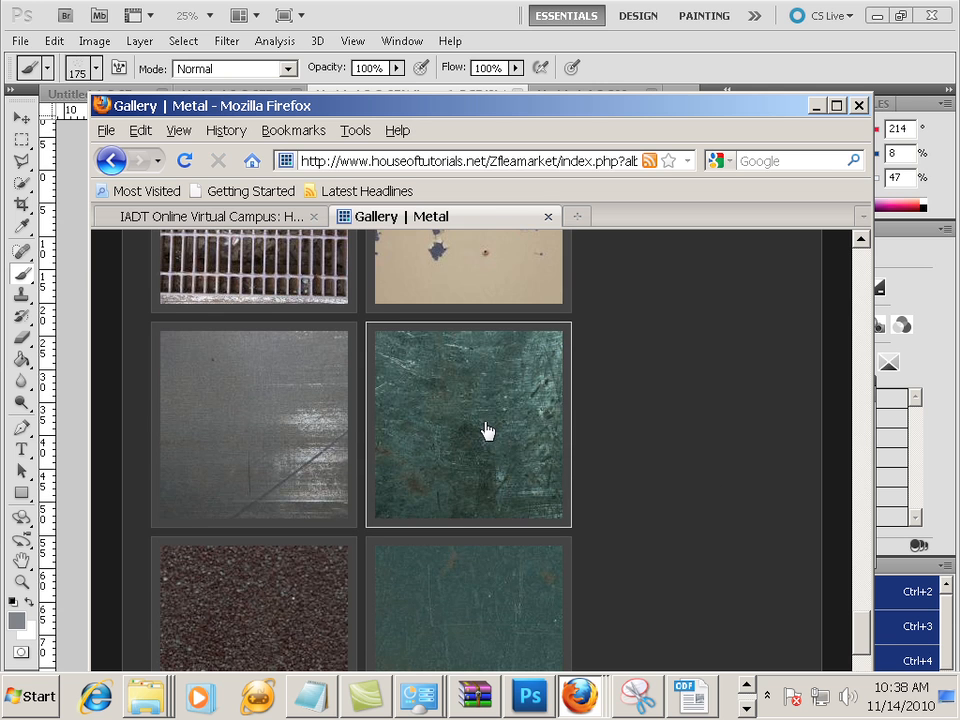
pyautogui.click(219, 414)
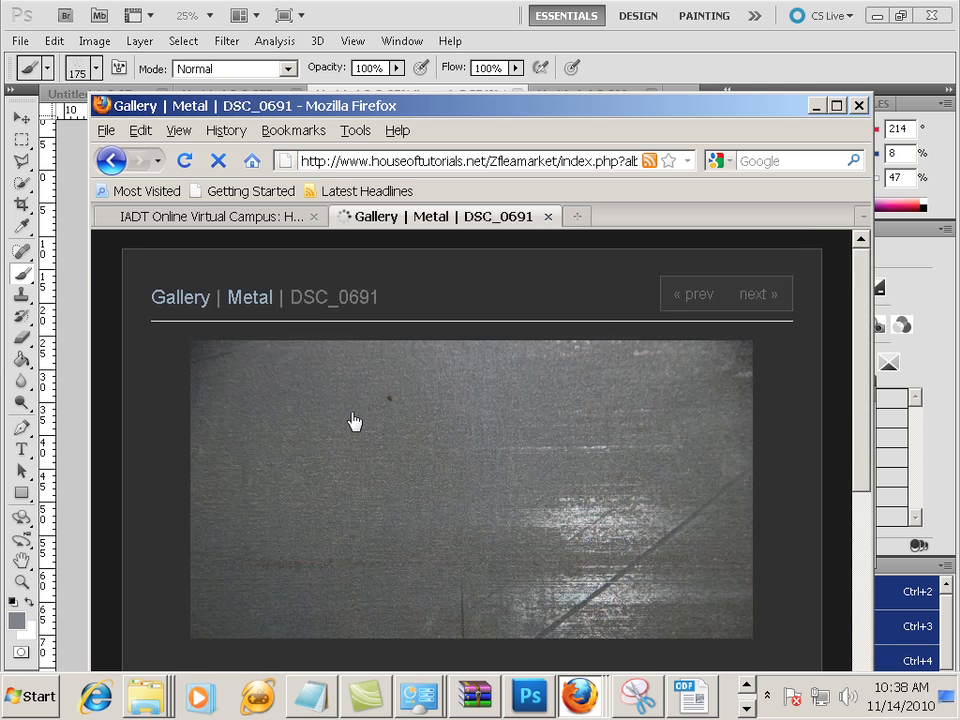
pyautogui.click(356, 422)
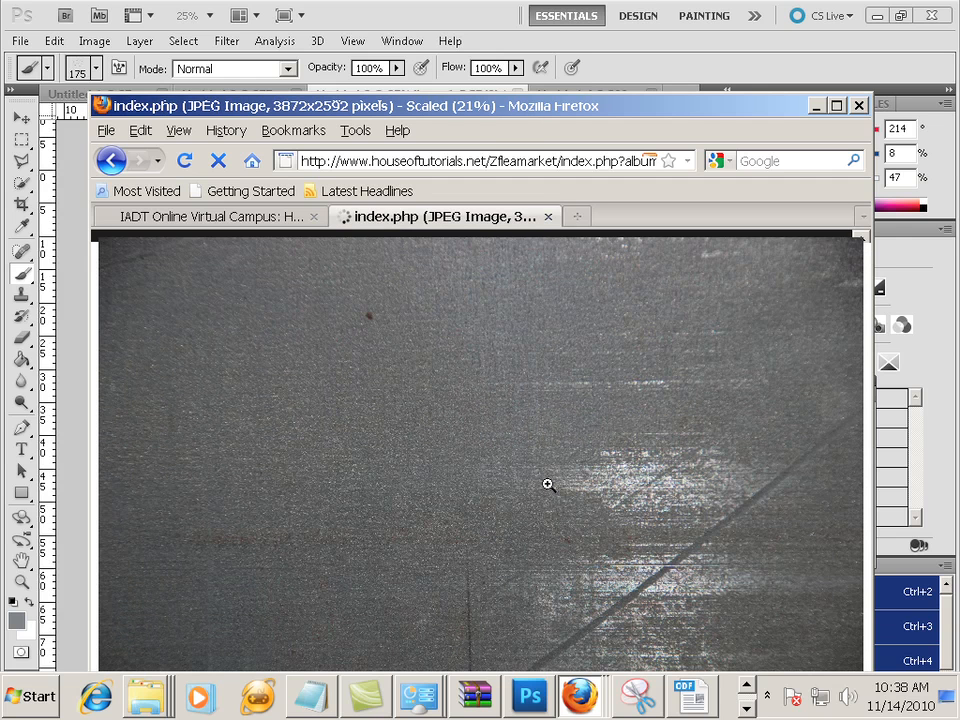
pyautogui.rightClick(484, 467)
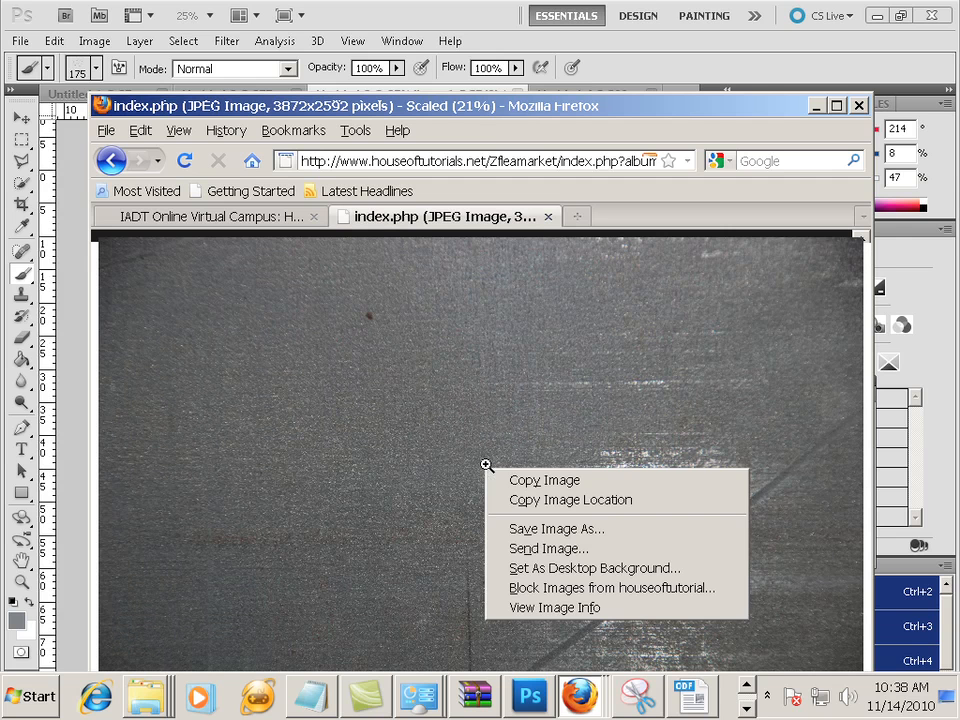
pyautogui.click(534, 479)
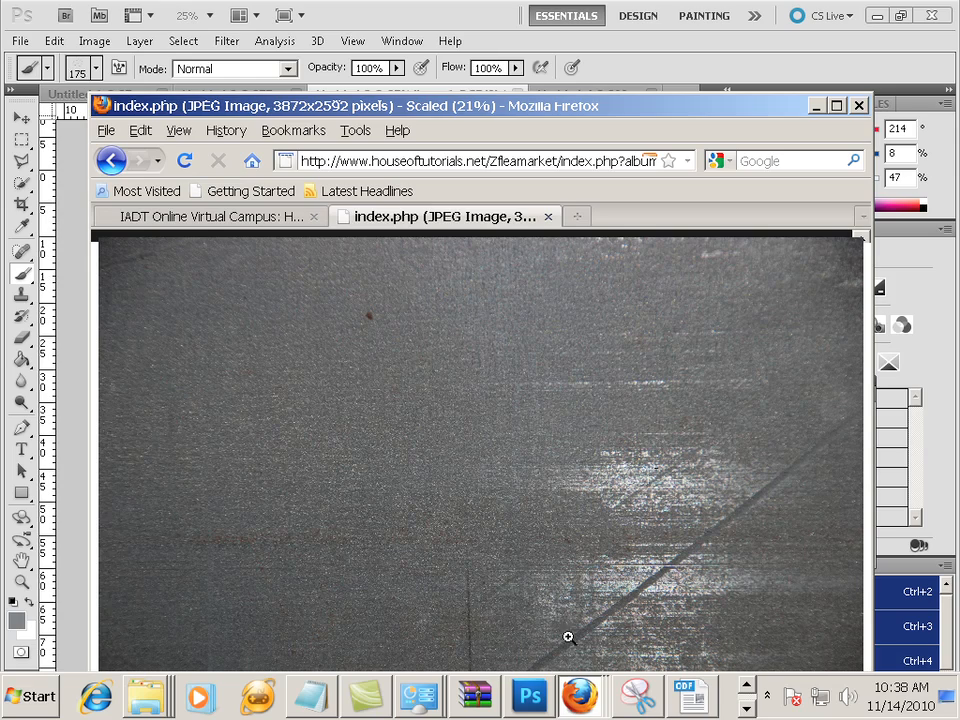
# Return to Photoshop and paste the copied metal photo above Layer 1 in Untitled-3.
pyautogui.click(527, 694)
pyautogui.click(524, 694)
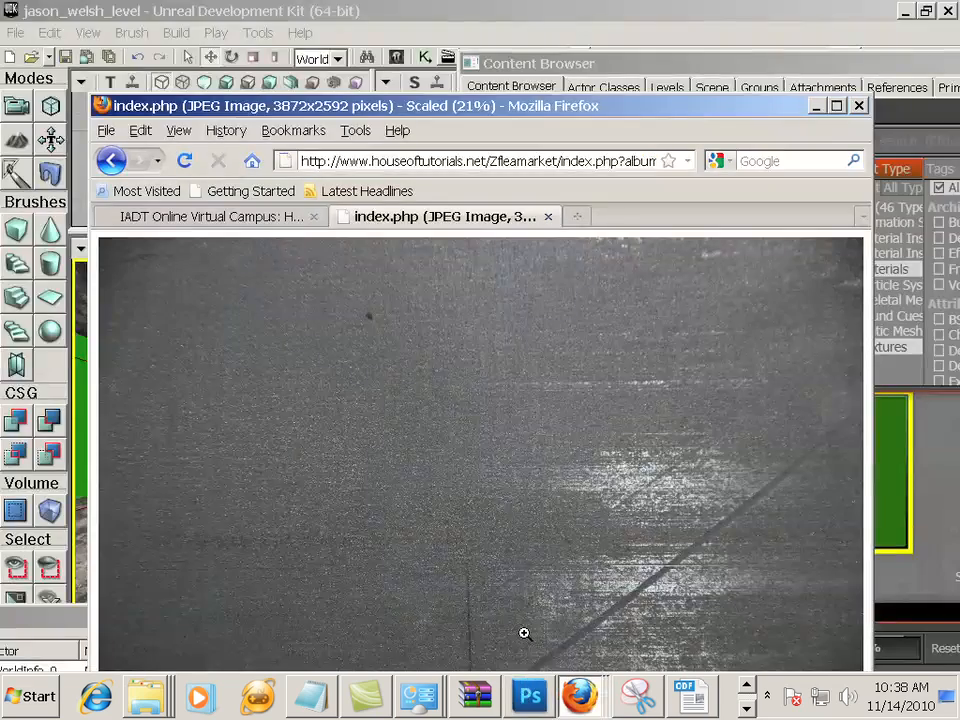
pyautogui.click(527, 693)
pyautogui.click(54, 41)
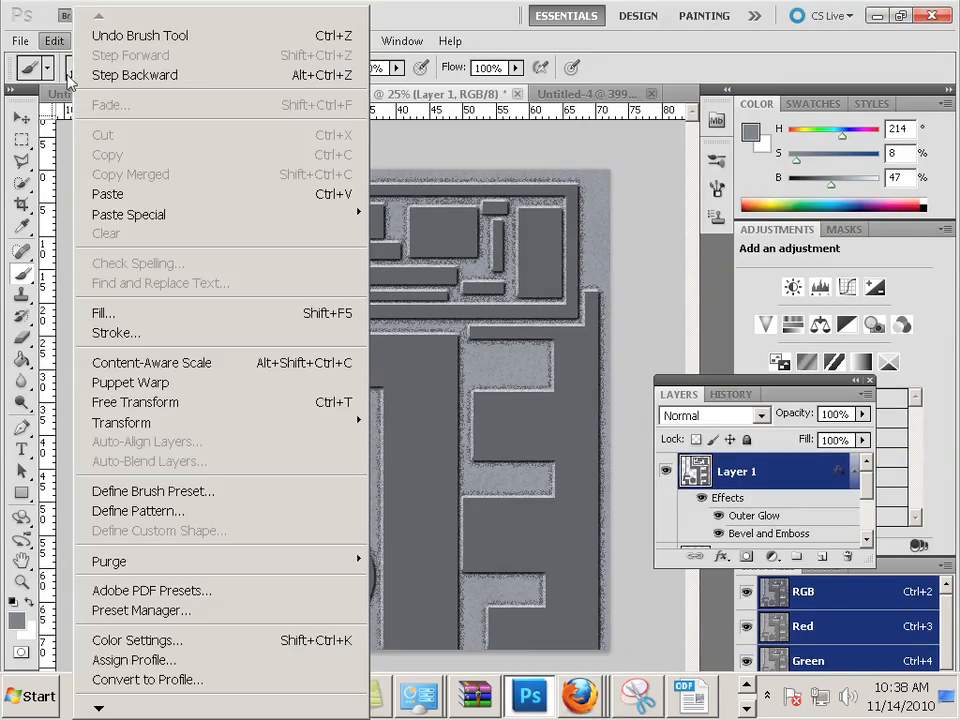
pyautogui.click(137, 191)
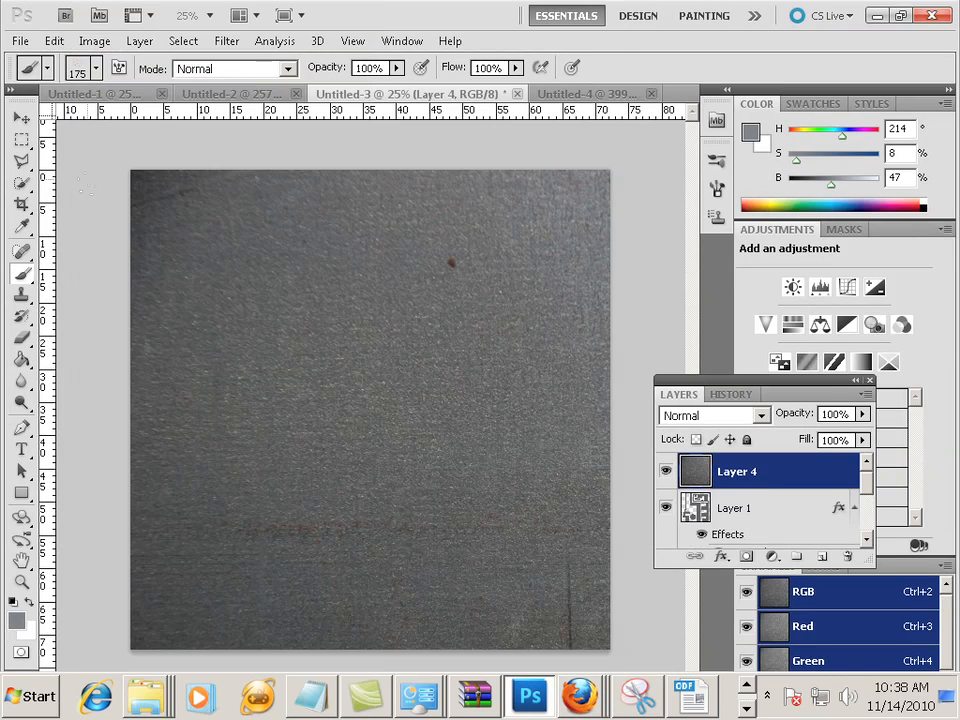
# Scale the pasted metal photo on Layer 4 to about 70% width and 86% height so it covers the canvas, and apply the transformation.
pyautogui.press('v')
pyautogui.moveTo(131, 170); pyautogui.dragTo(399, 470)
pyautogui.moveTo(477, 504); pyautogui.dragTo(146, 349)
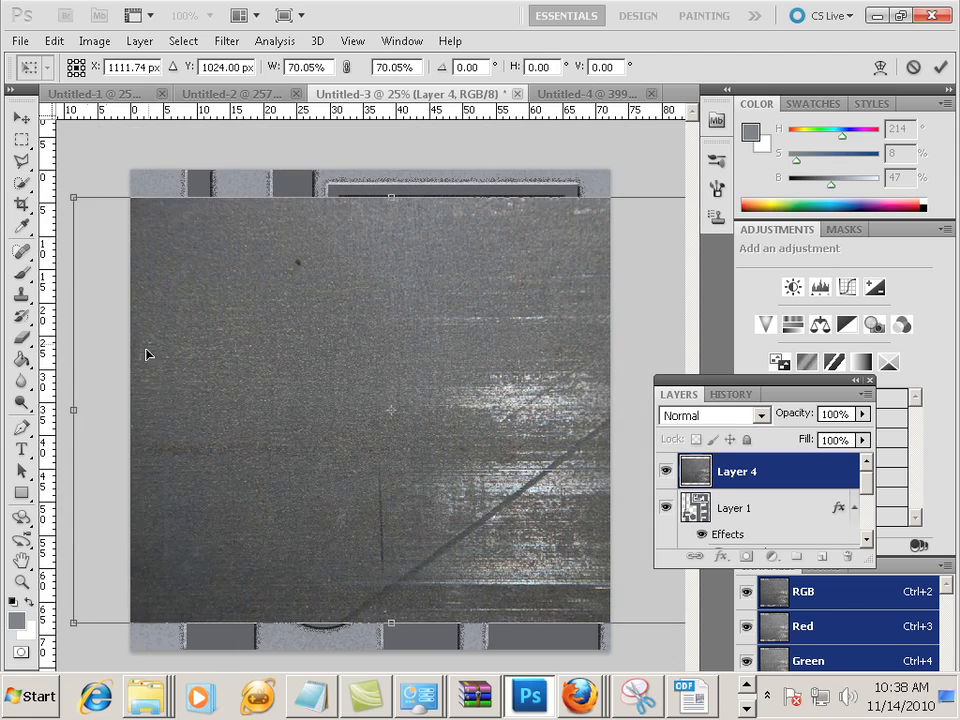
pyautogui.moveTo(391, 622); pyautogui.dragTo(388, 667)
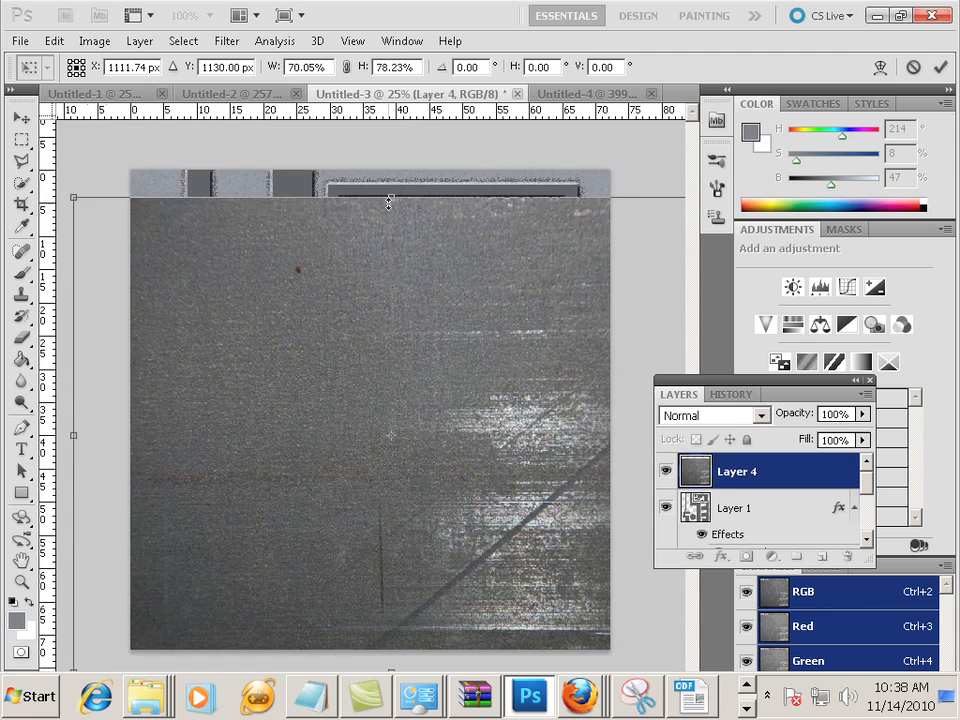
pyautogui.moveTo(388, 203); pyautogui.dragTo(390, 151)
pyautogui.click(27, 119)
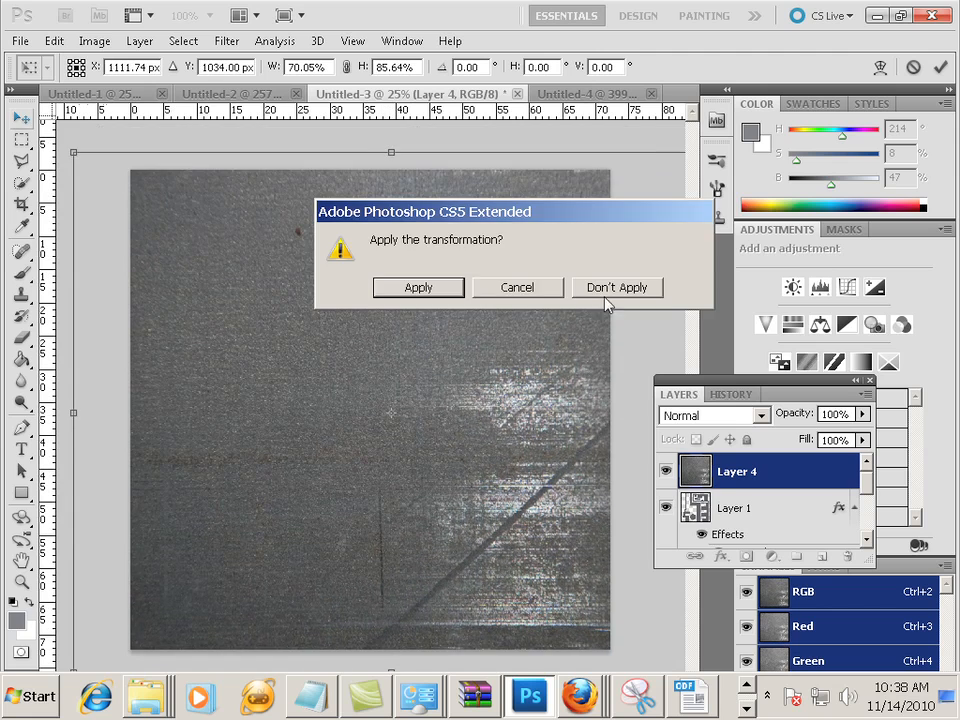
pyautogui.click(430, 287)
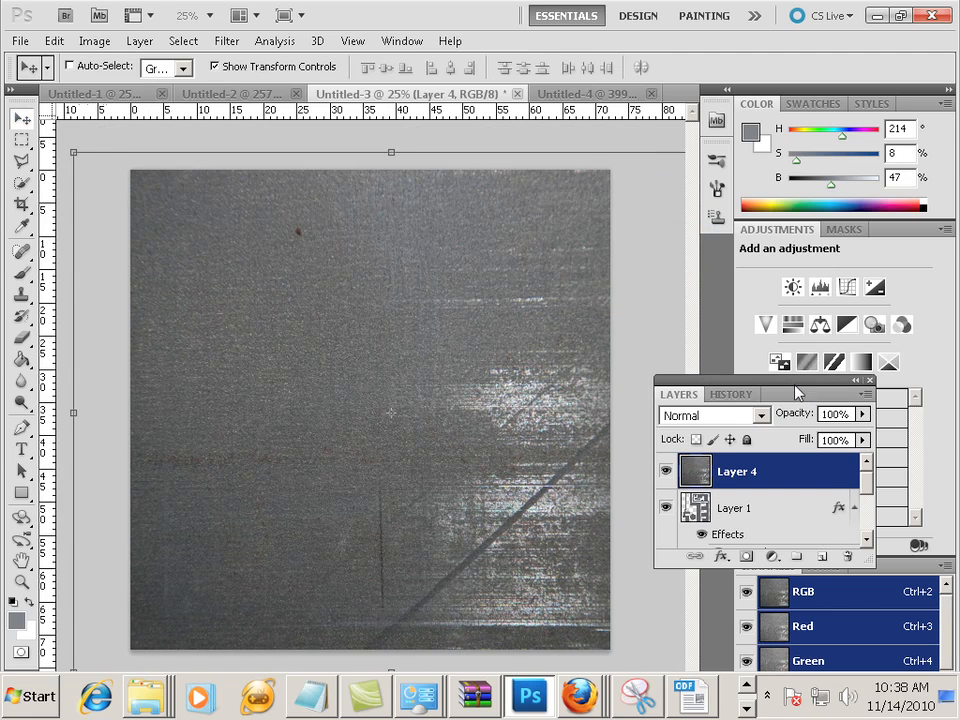
# Set Layer 4's blend mode to Soft Light and shift the metal photo down and left until its upper edge meets the canvas edge.
pyautogui.moveTo(786, 388); pyautogui.dragTo(768, 392)
pyautogui.click(686, 421)
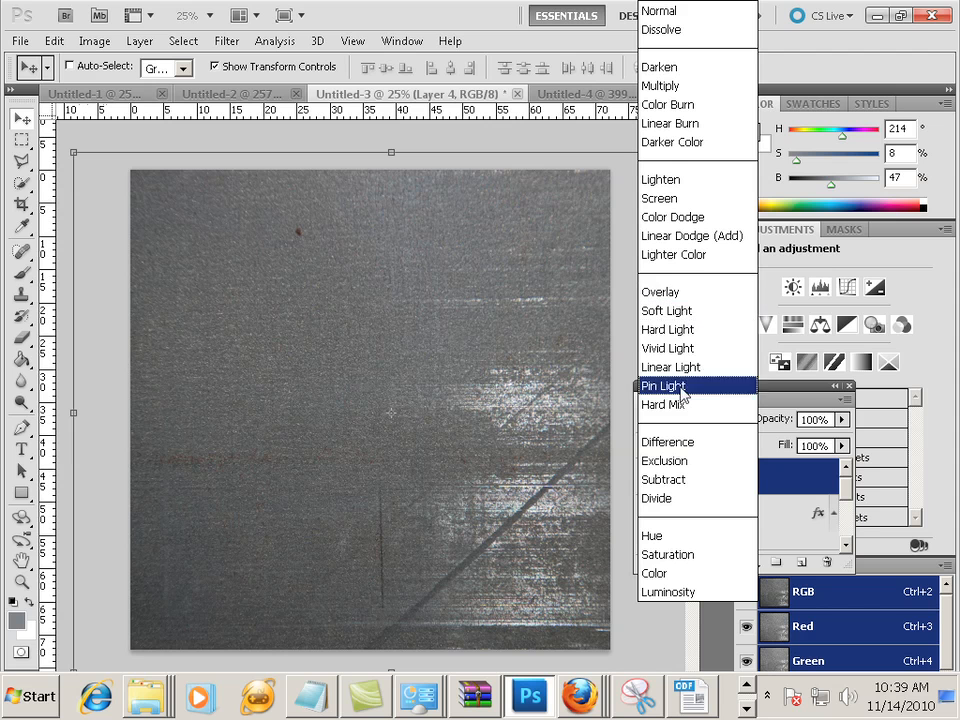
pyautogui.click(670, 310)
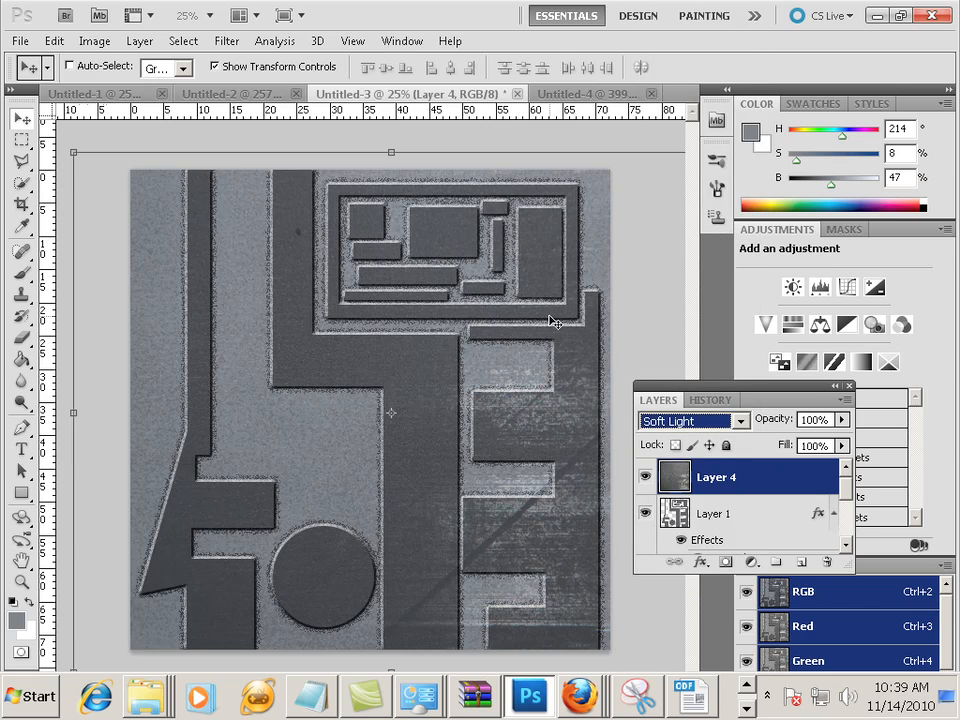
pyautogui.moveTo(553, 319); pyautogui.dragTo(477, 423)
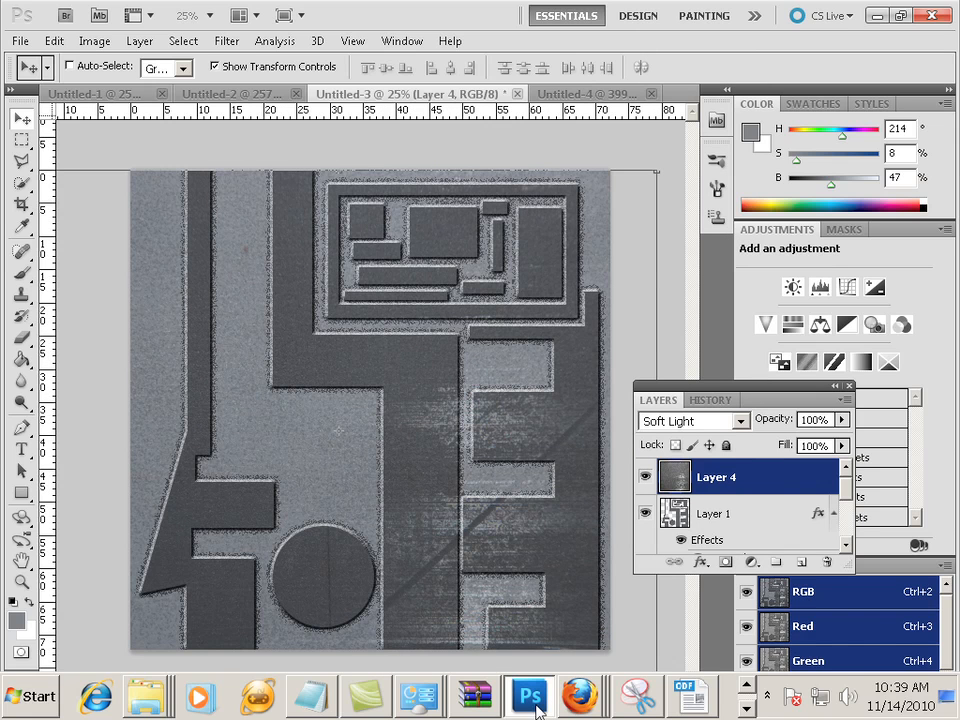
# Switch to Firefox, go back to the Metal album, open the dark scratched metal texture at full size and copy the image.
pyautogui.moveTo(578, 698)
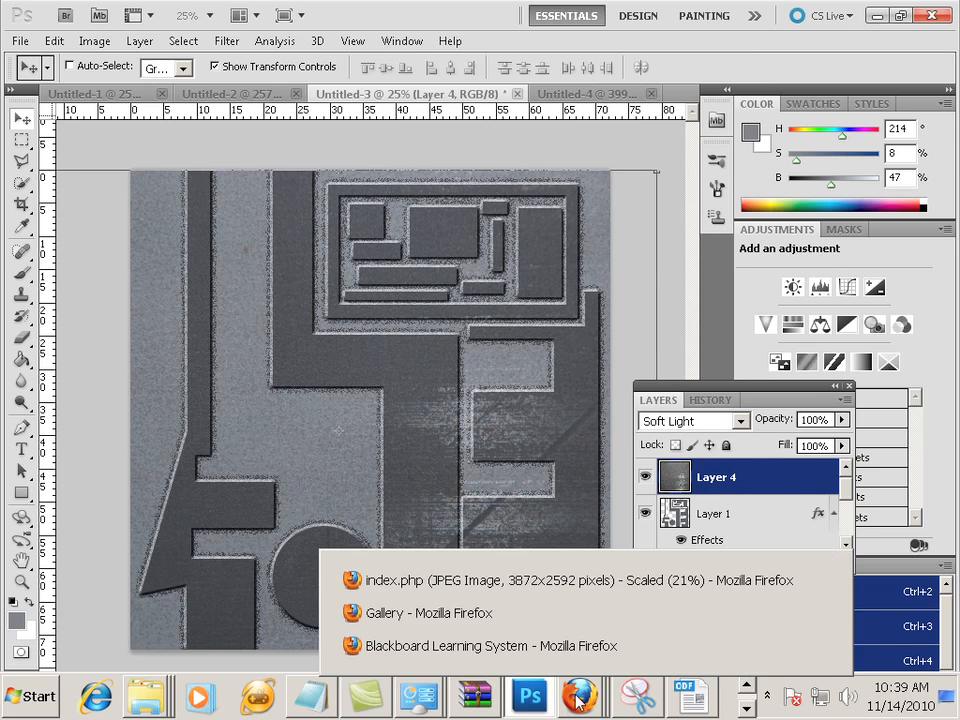
pyautogui.click(568, 584)
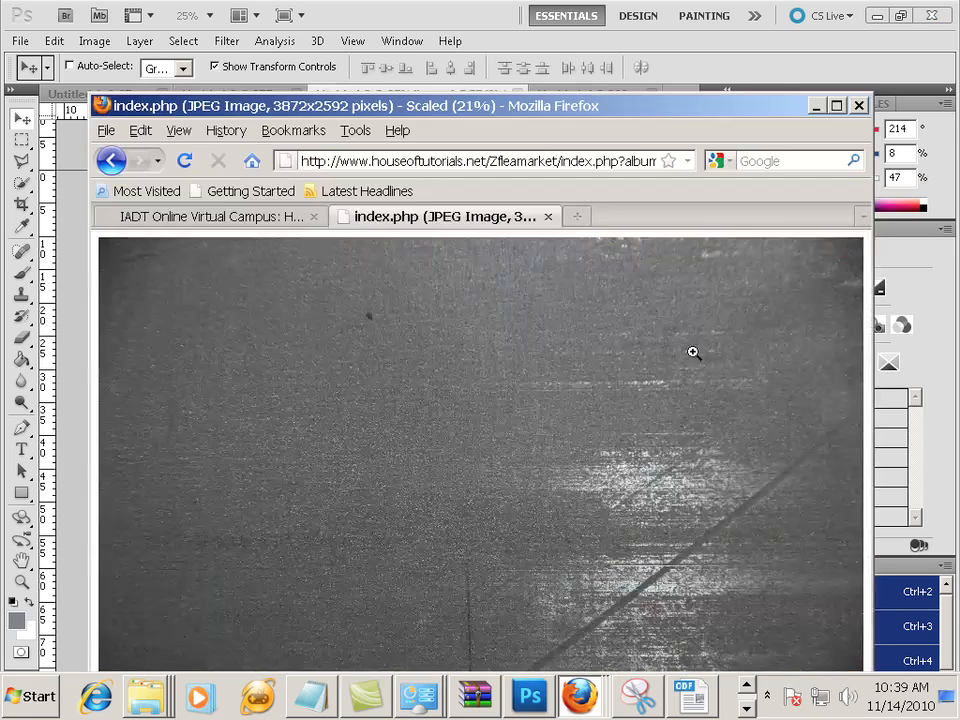
pyautogui.click(112, 160)
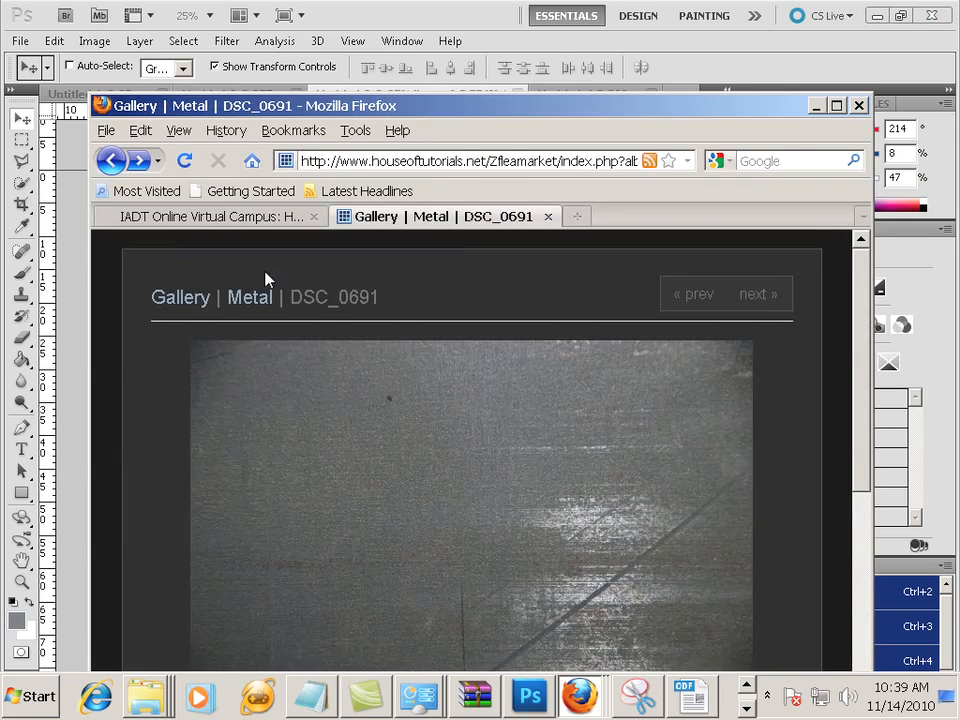
pyautogui.click(112, 160)
pyautogui.scroll(20, 570, 458)
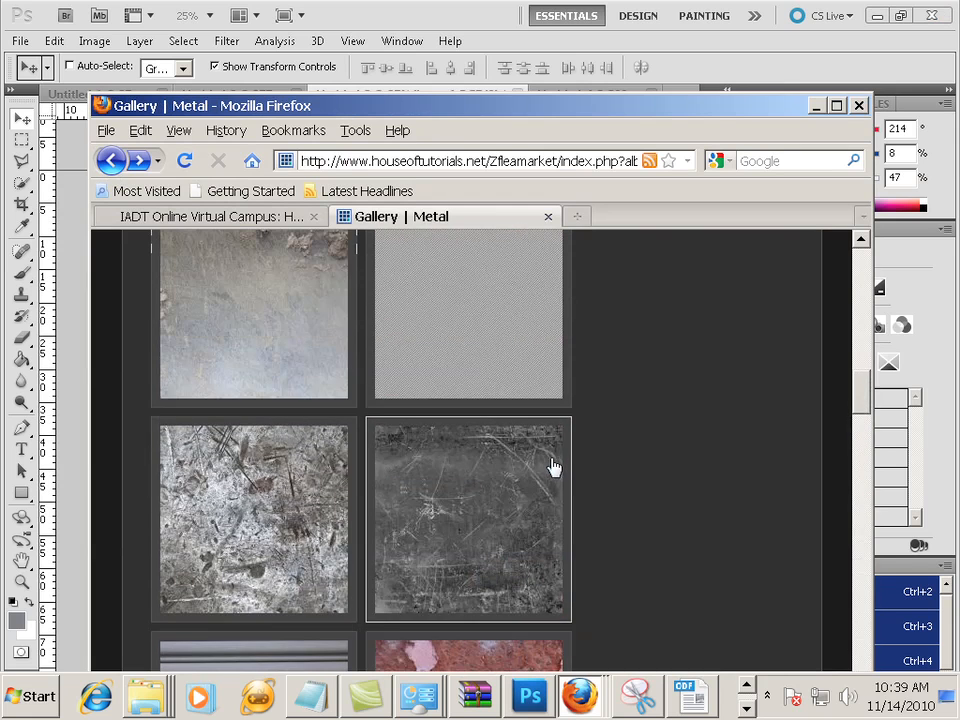
pyautogui.click(482, 506)
pyautogui.click(485, 503)
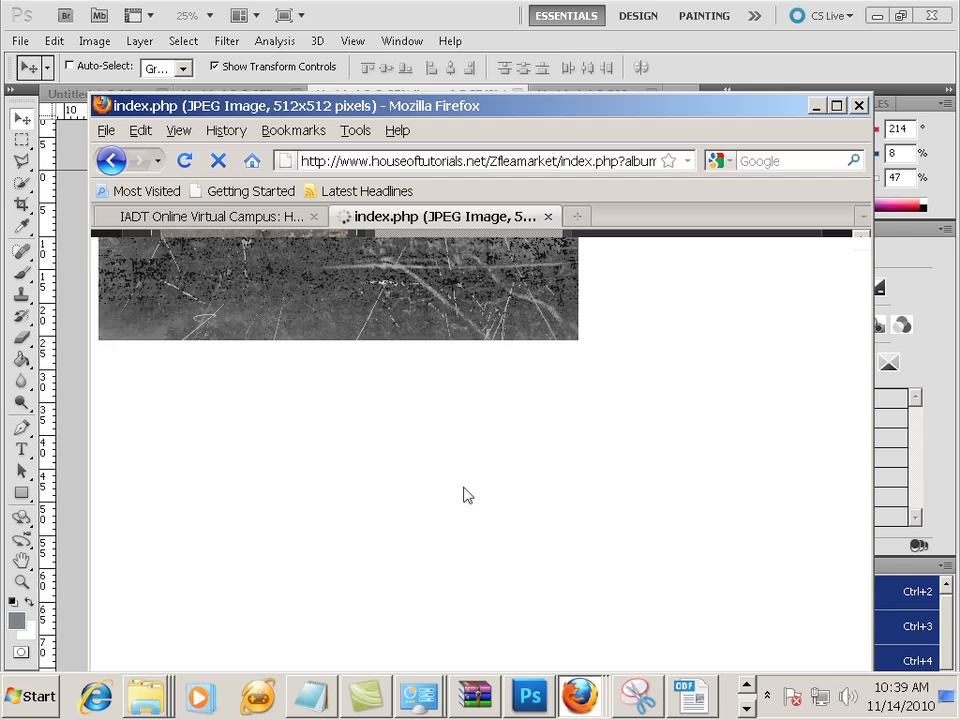
pyautogui.rightClick(423, 458)
pyautogui.click(443, 468)
# Return to Photoshop, paste the scratched metal texture above Layer 4 and stretch it to fill the whole canvas.
pyautogui.click(76, 249)
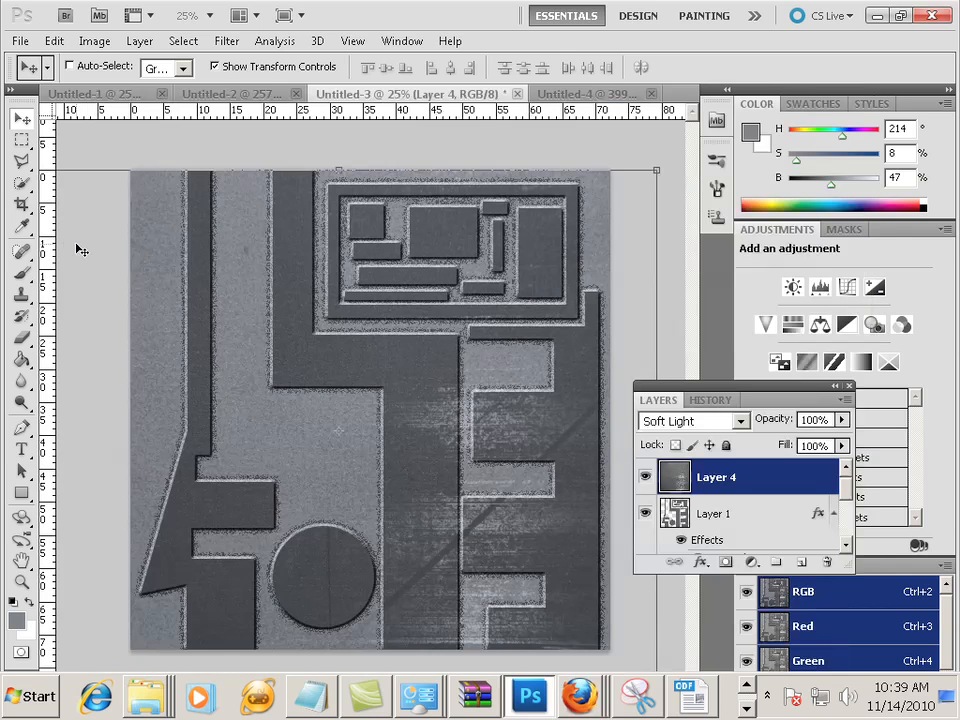
pyautogui.click(53, 40)
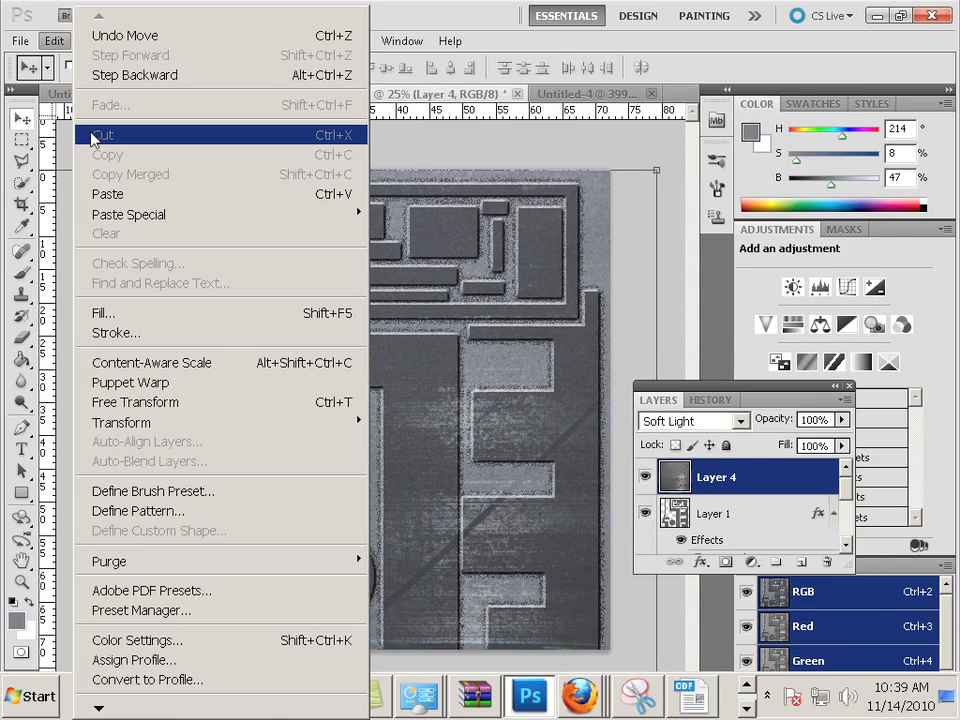
pyautogui.click(105, 195)
pyautogui.moveTo(371, 392); pyautogui.dragTo(193, 209)
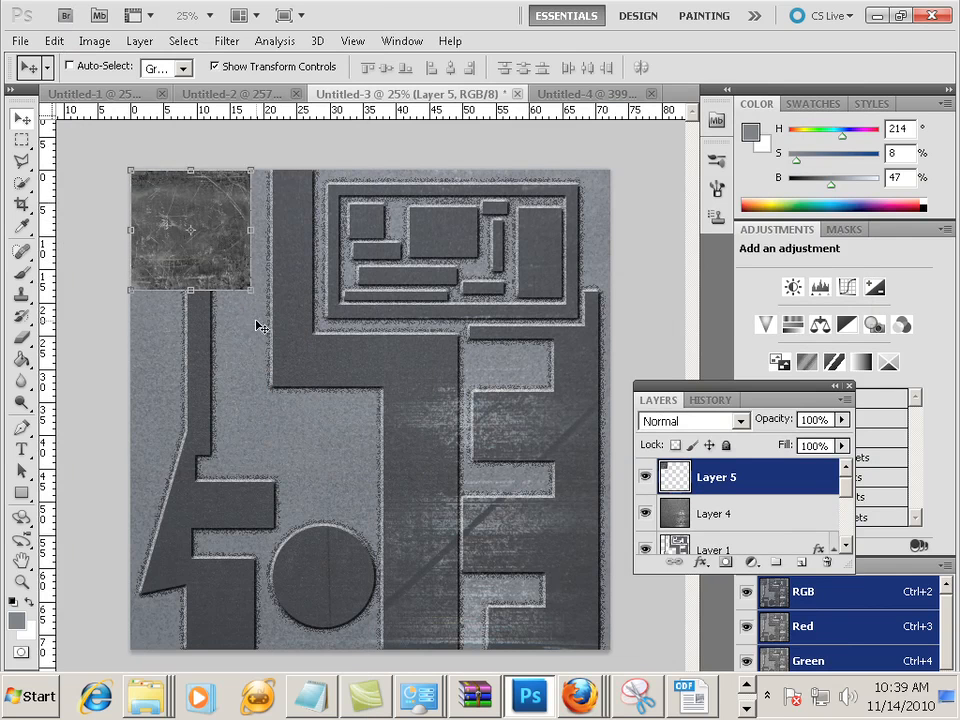
pyautogui.moveTo(252, 284); pyautogui.dragTo(605, 645)
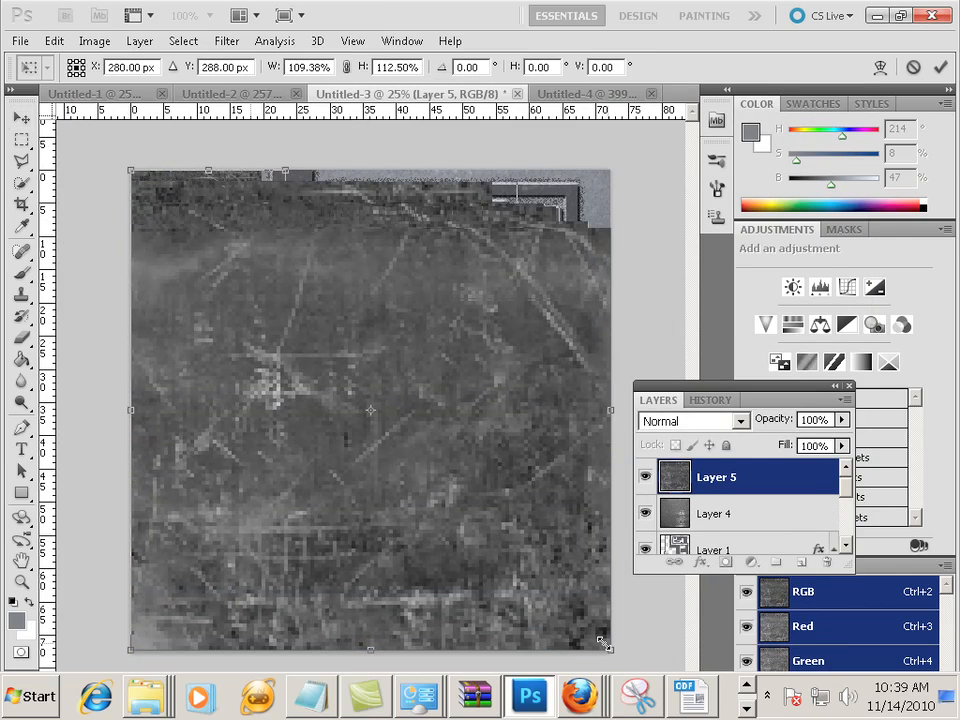
pyautogui.click(21, 117)
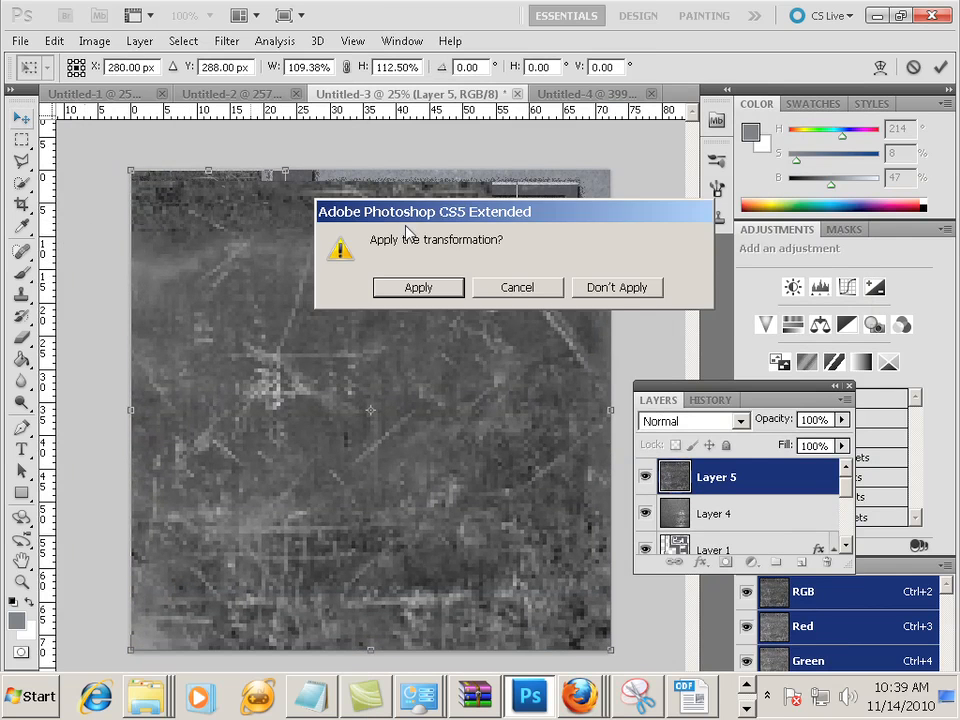
pyautogui.click(449, 290)
# Blend the scratched metal on Layer 5 in Soft Light mode at 64% opacity.
pyautogui.click(690, 421)
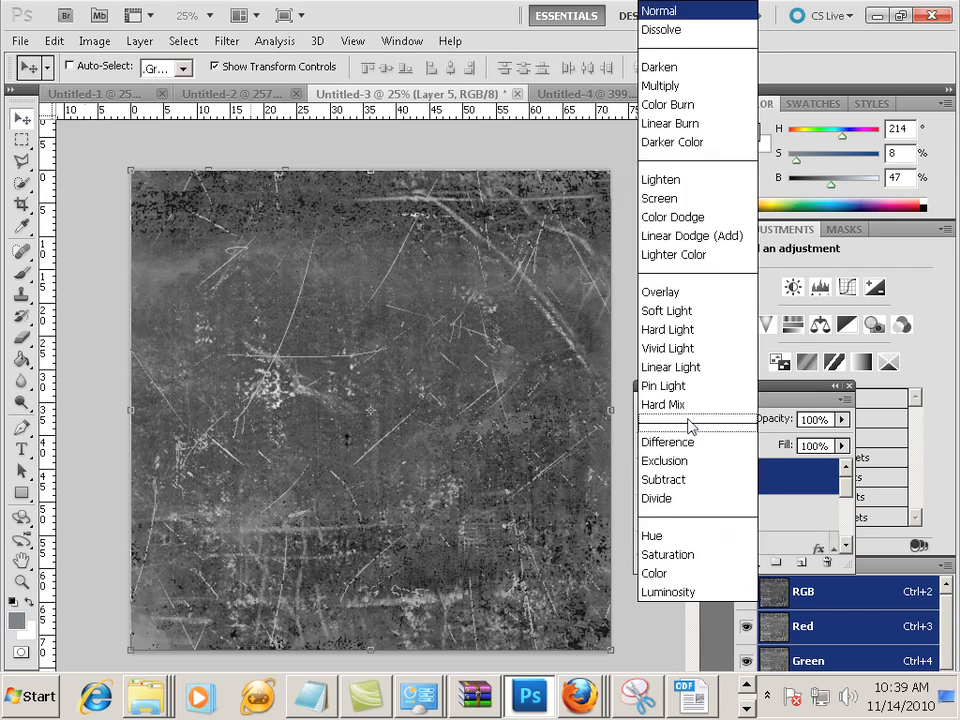
pyautogui.click(690, 311)
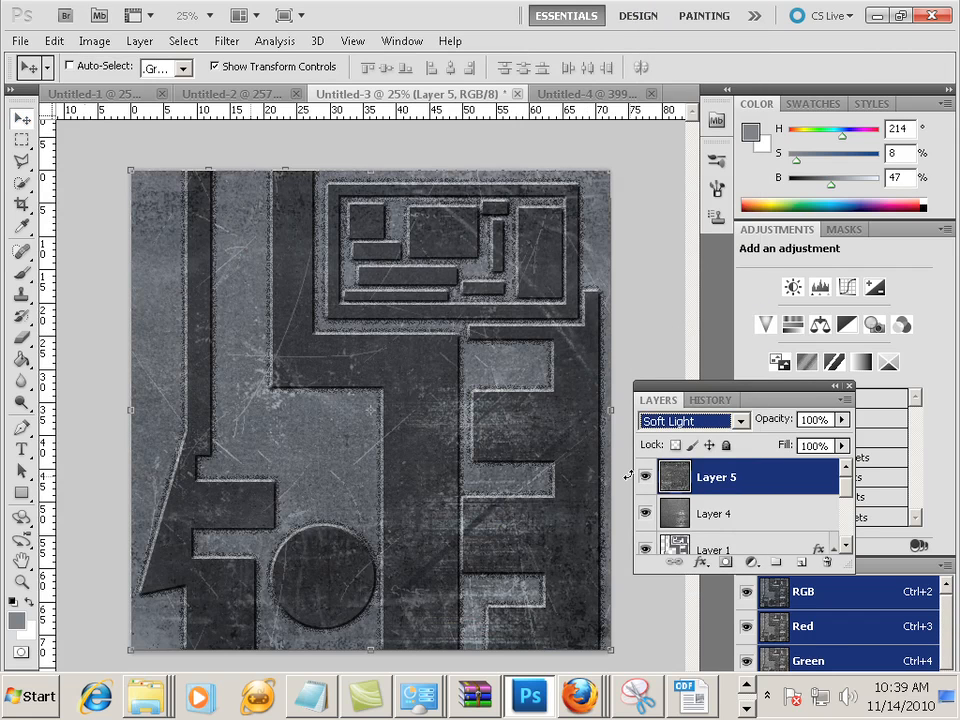
pyautogui.moveTo(842, 419); pyautogui.dragTo(807, 441)
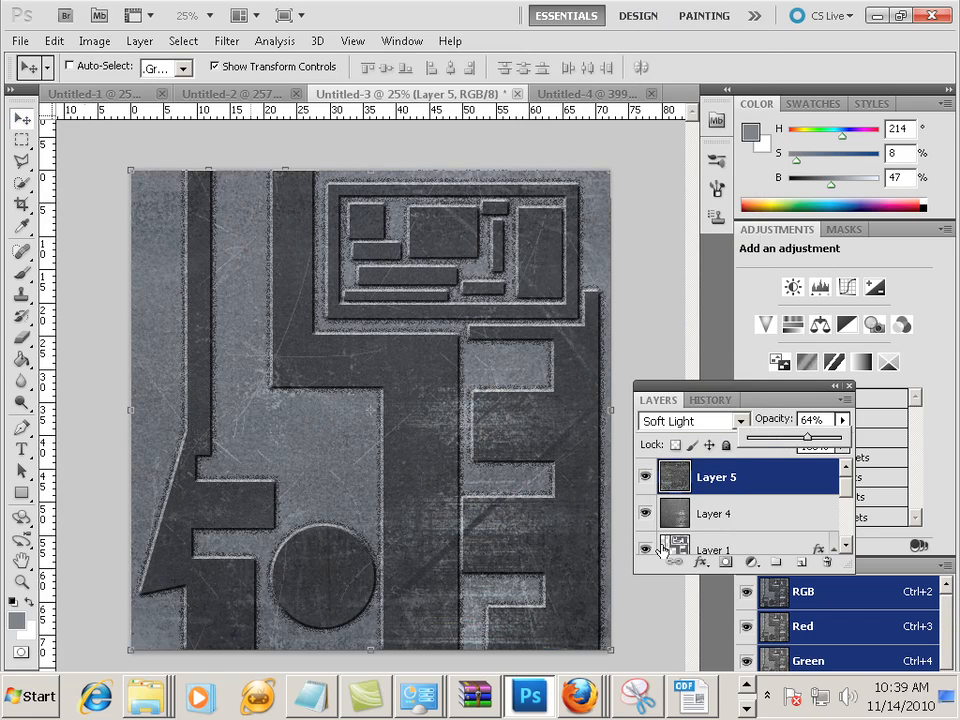
# Reduce the size of Layer 1's Outer Glow to 18 px.
pyautogui.scroll(-1, 777, 547)
pyautogui.doubleClick(745, 523)
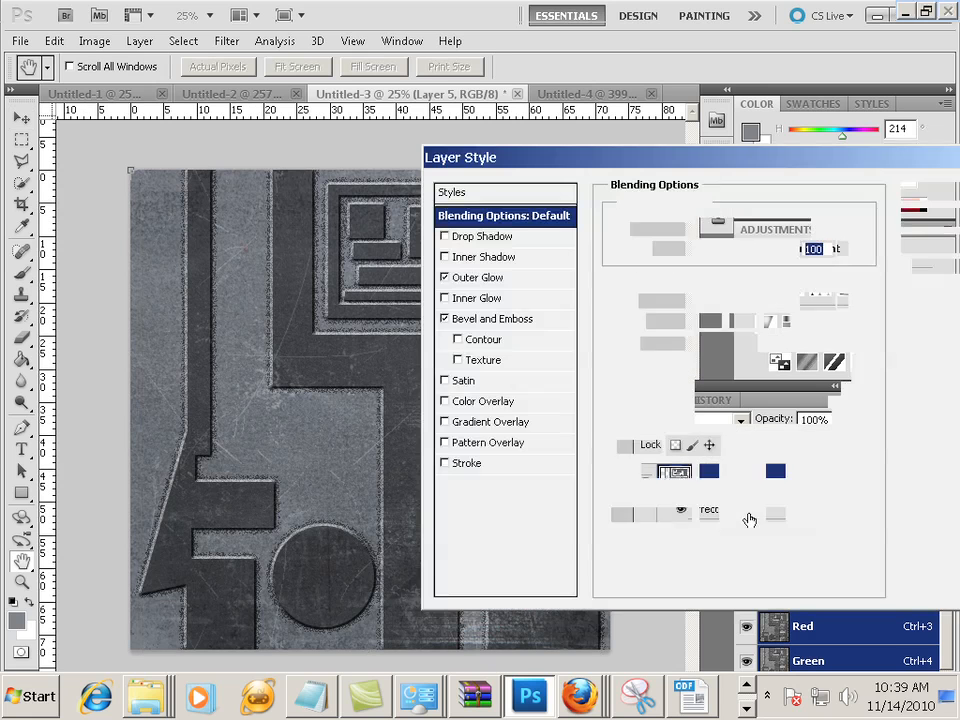
pyautogui.click(478, 278)
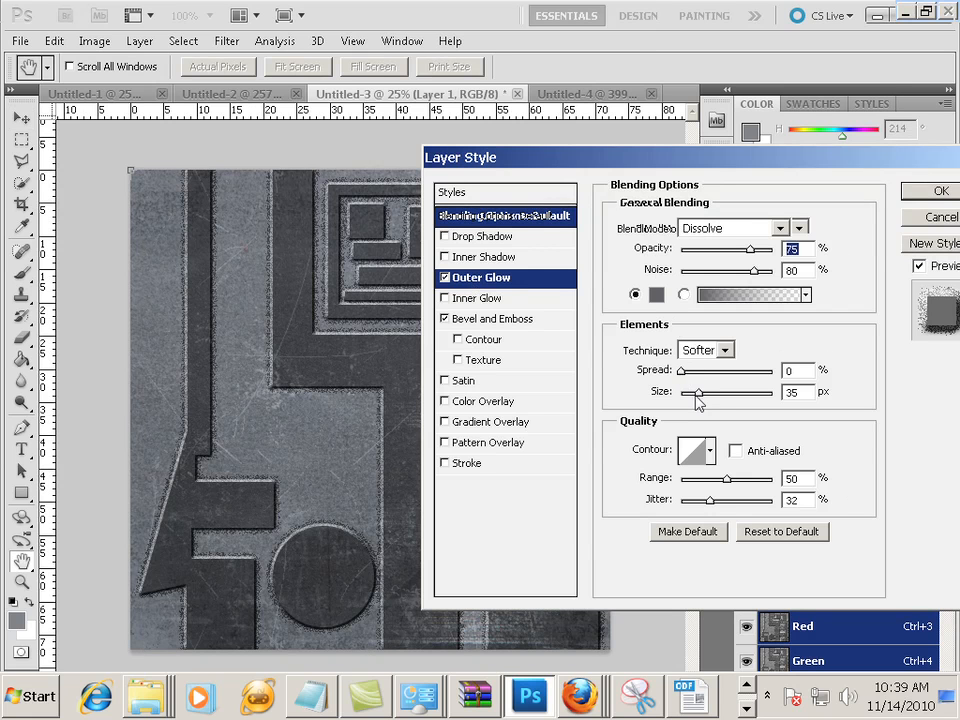
pyautogui.moveTo(699, 392)
pyautogui.mouseDown()
pyautogui.moveTo(681, 392)
pyautogui.moveTo(696, 403)
pyautogui.mouseUp()
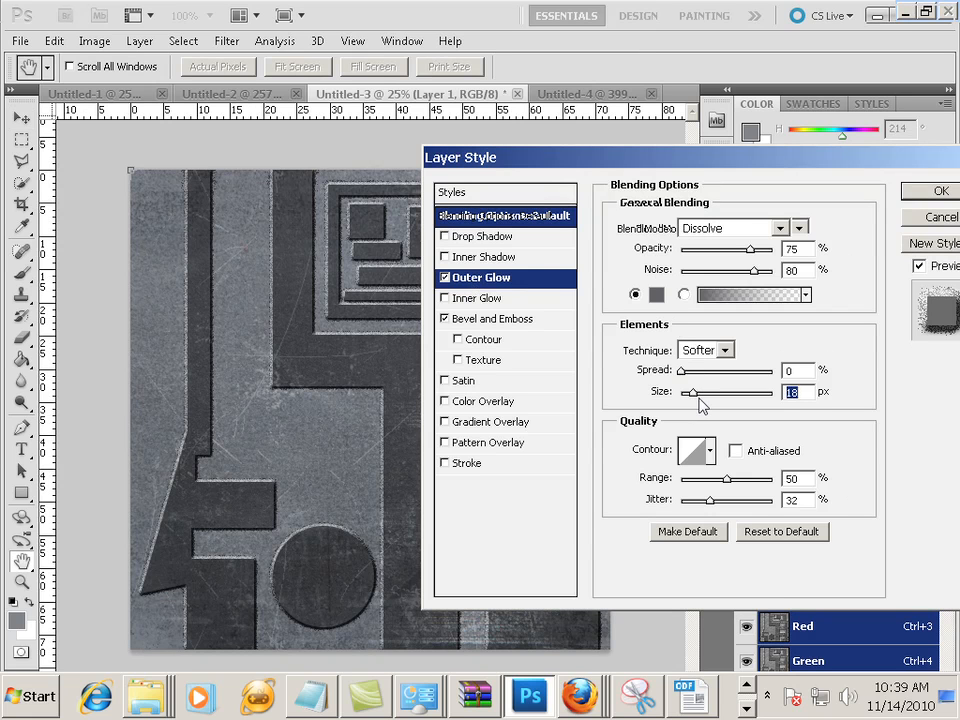
pyautogui.click(914, 196)
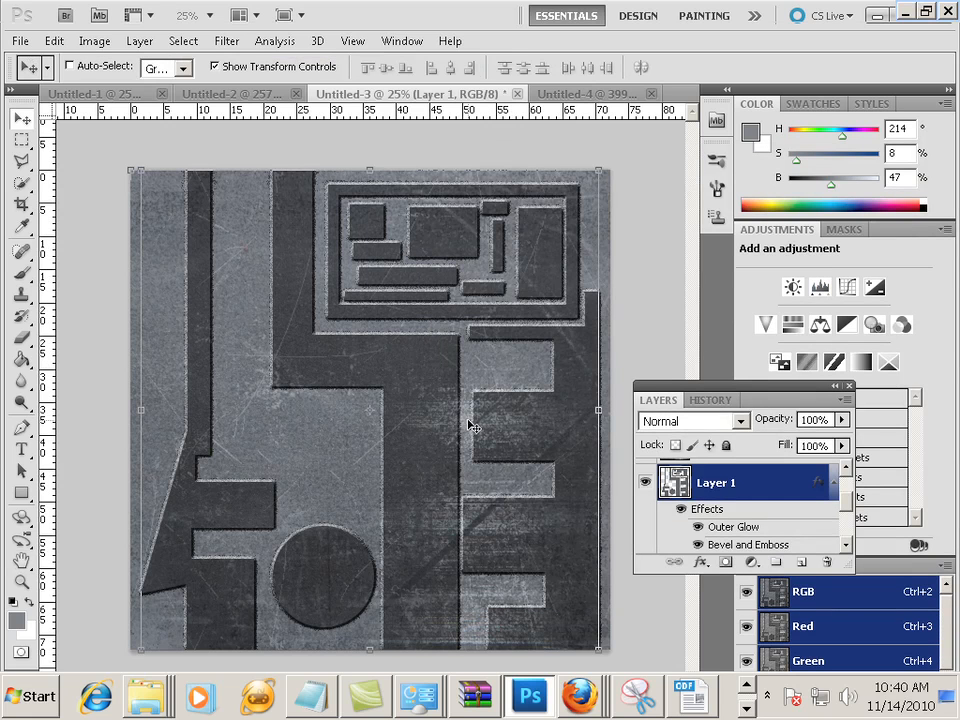
# Narrow the Layer 1 shapes slightly to 99.59% width and apply the transformation.
pyautogui.moveTo(600, 418)
pyautogui.mouseDown()
pyautogui.moveTo(618, 410)
pyautogui.moveTo(596, 411)
pyautogui.mouseUp()
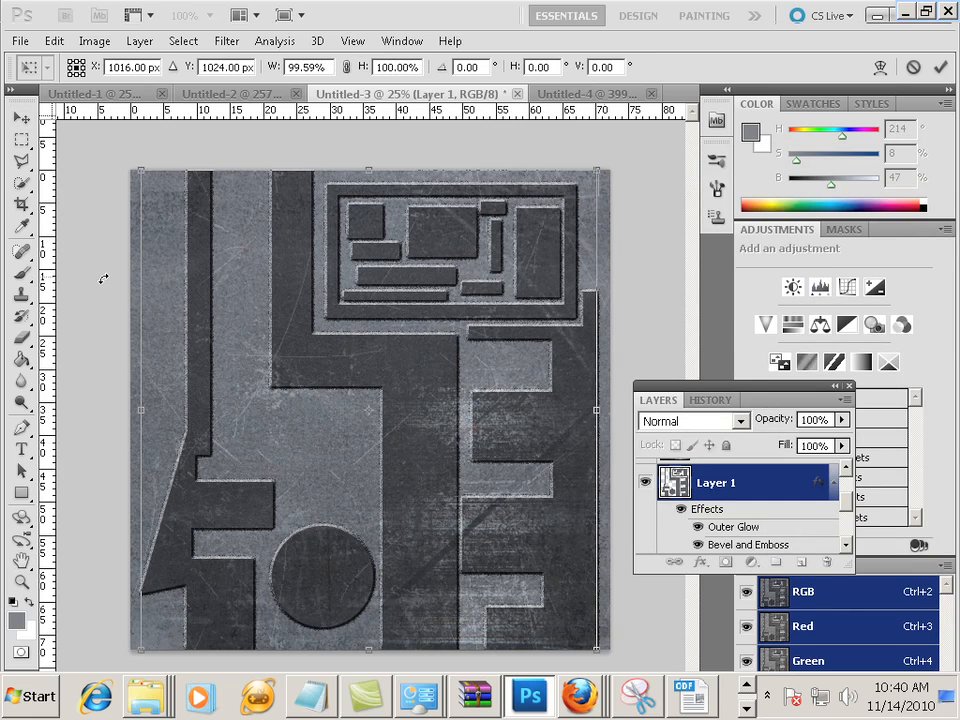
pyautogui.click(24, 142)
pyautogui.click(418, 288)
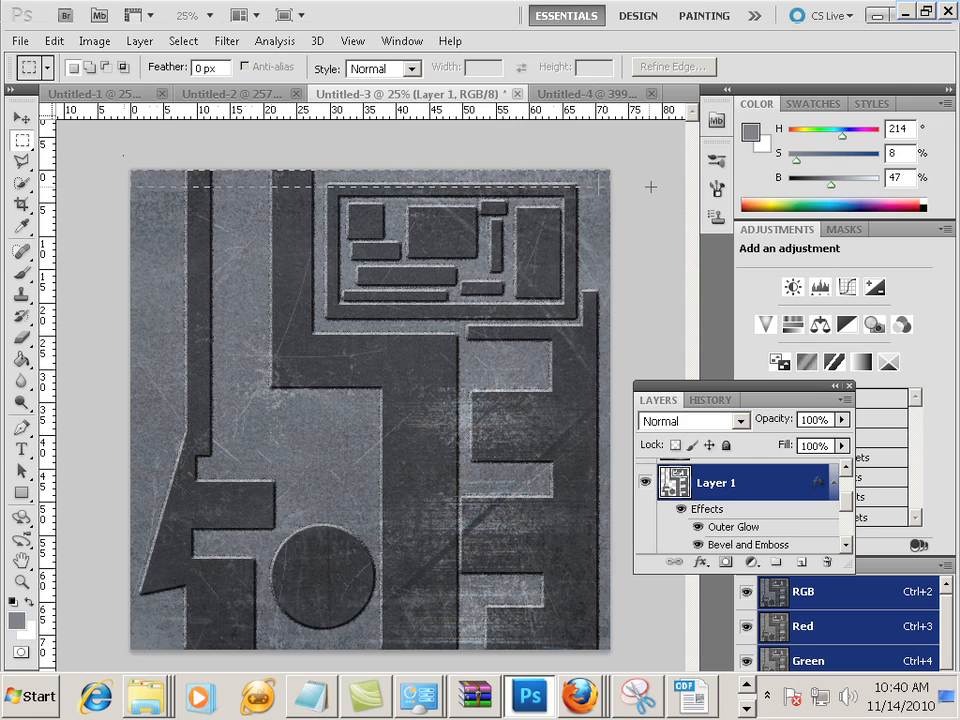
# Select a thin strip along the canvas's upper edge, add a new layer above Layer 1 and sample the dark grey of the shapes.
pyautogui.moveTo(651, 187); pyautogui.dragTo(651, 187)
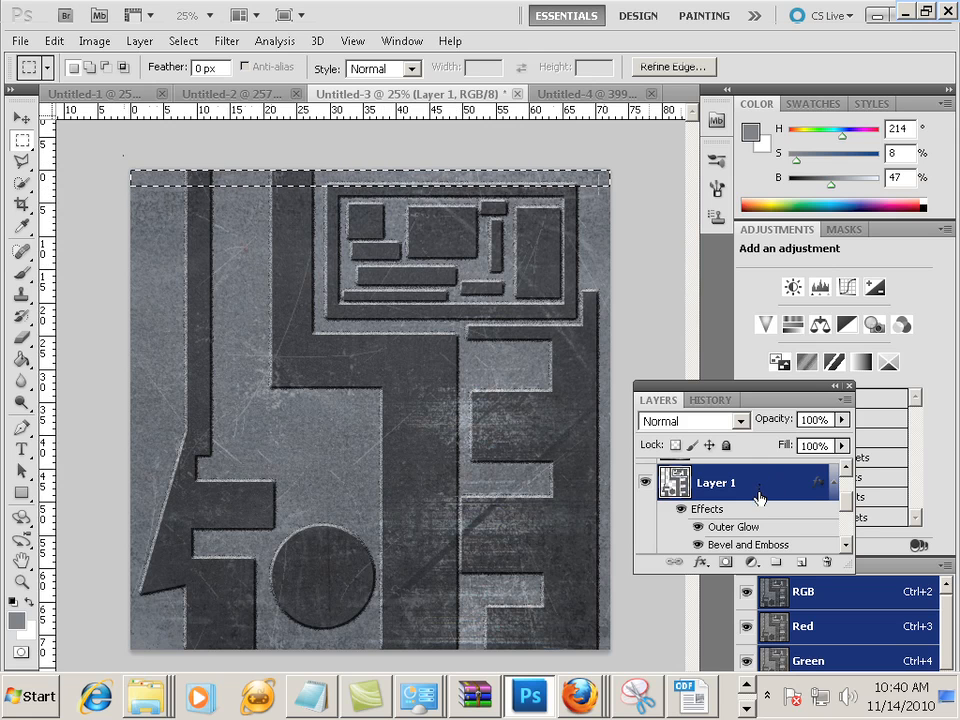
pyautogui.hotkey('ctrl', 'shift', 'alt', 'n')
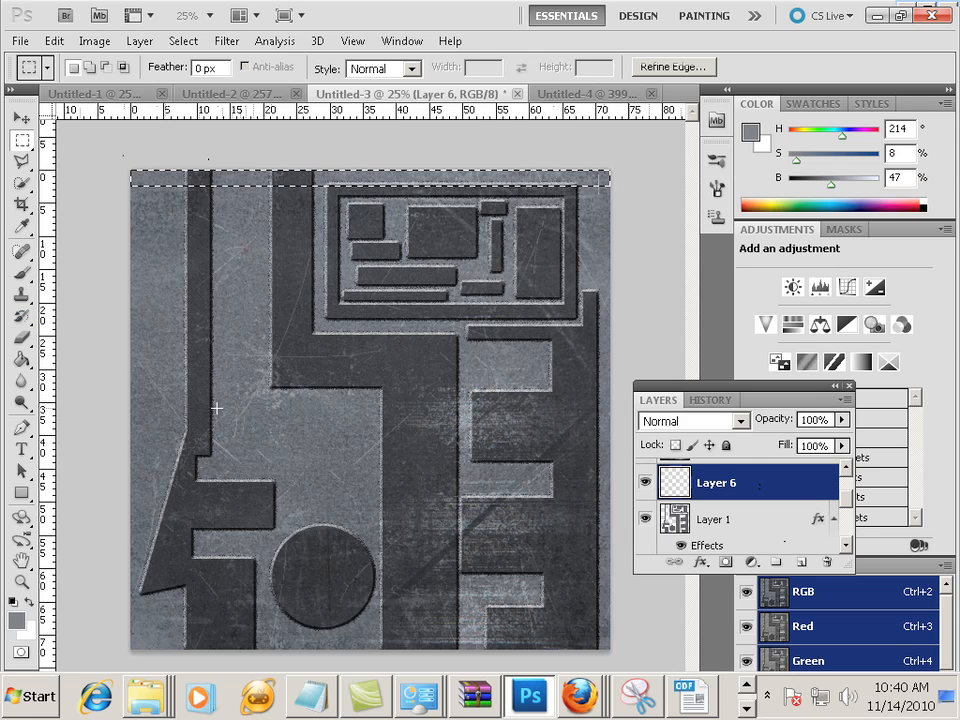
pyautogui.press('alt')
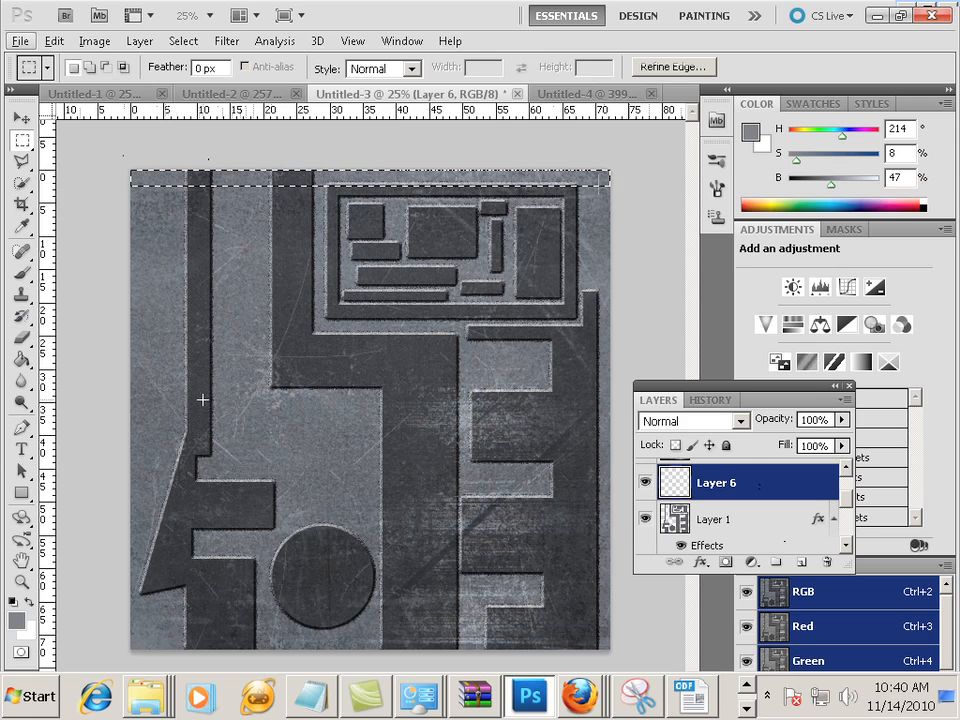
pyautogui.click(20, 272)
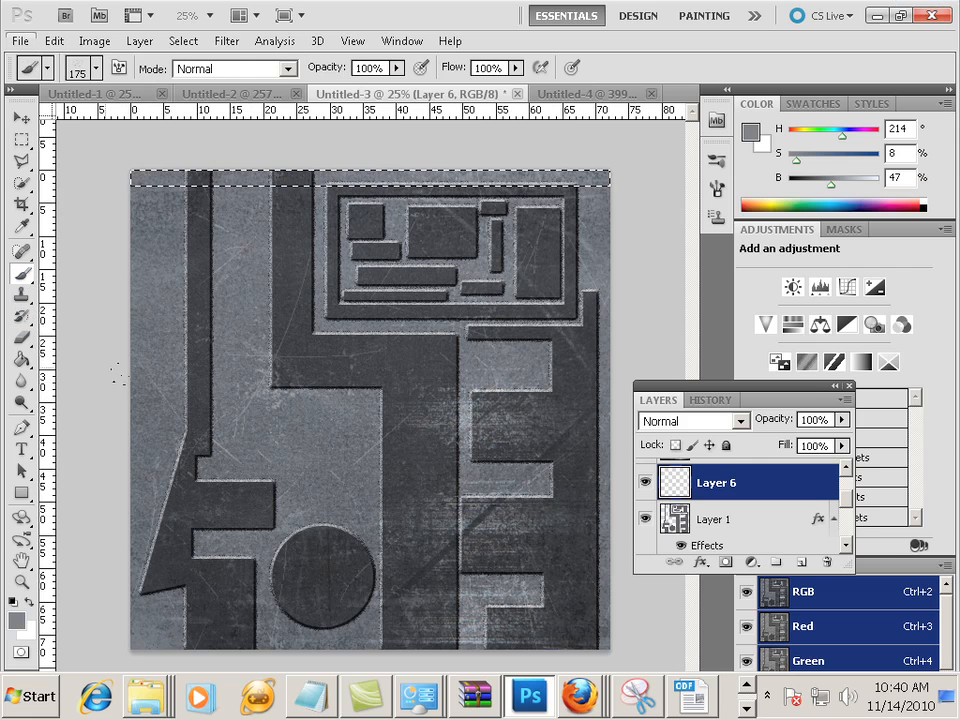
pyautogui.keyDown('alt'); pyautogui.click(200, 383); pyautogui.keyUp('alt')
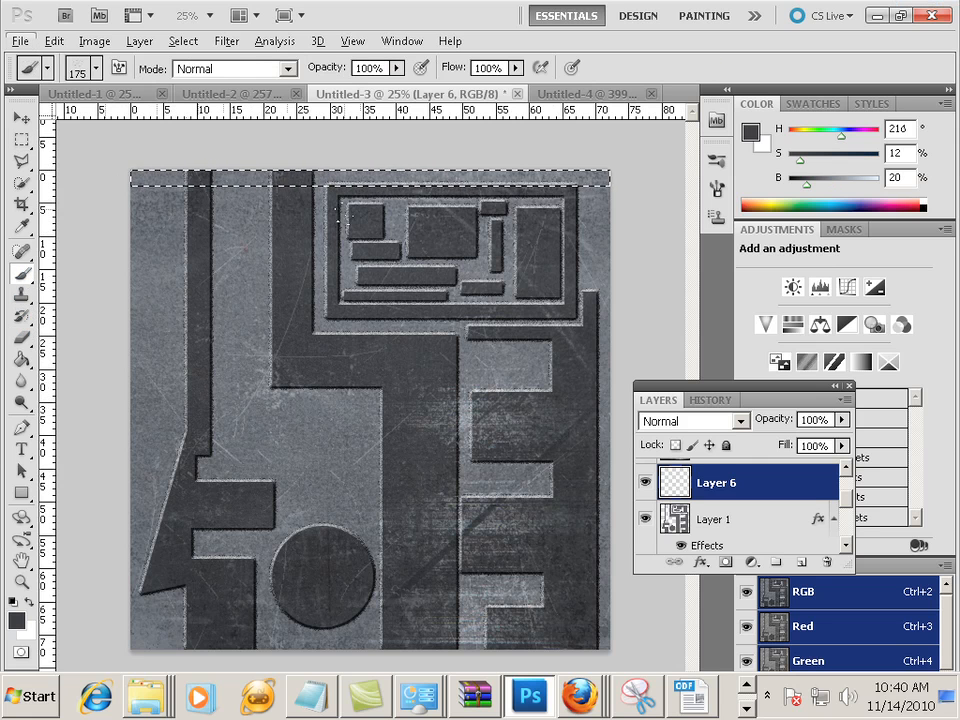
# Fill the selected upper strip on Layer 6 with the sampled dark grey using a 1300 px hard round brush.
pyautogui.click(97, 68)
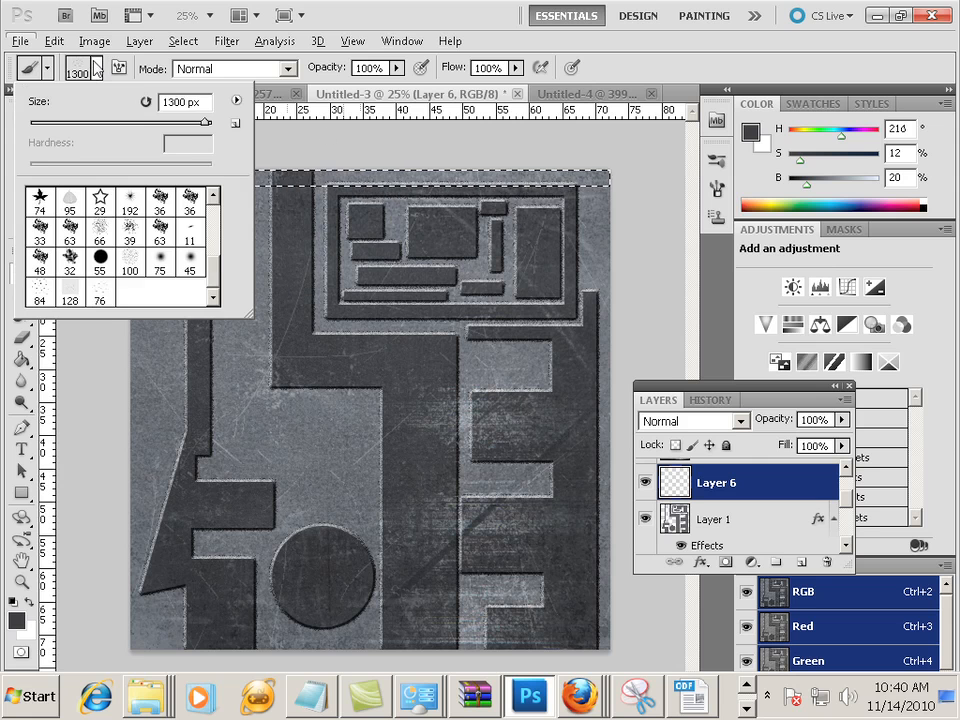
pyautogui.scroll(5, 180, 262)
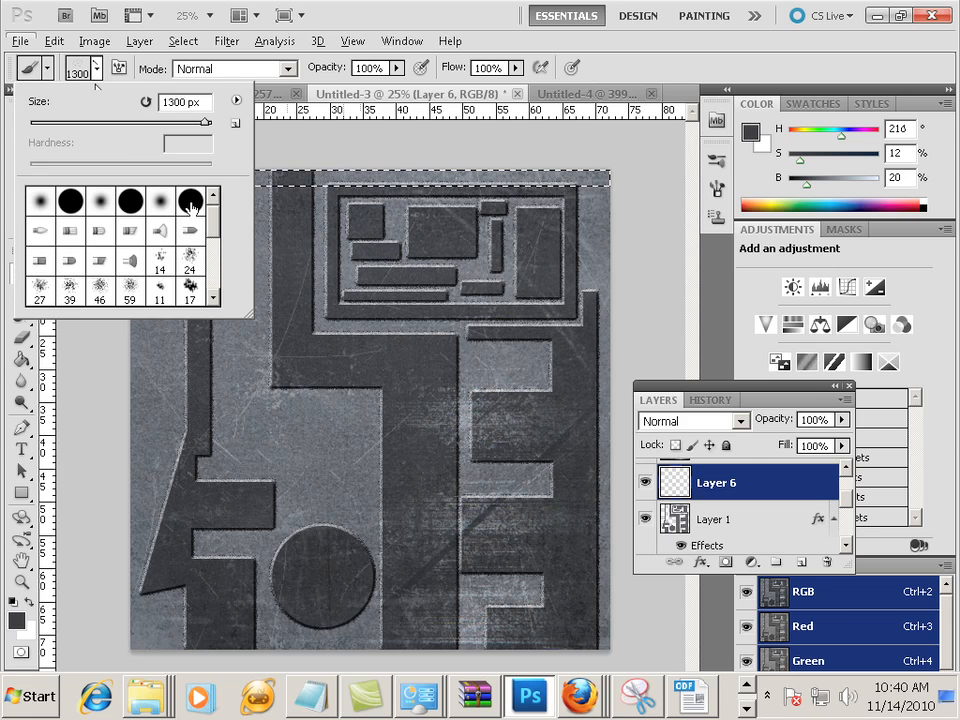
pyautogui.click(190, 201)
pyautogui.moveTo(682, 278)
pyautogui.mouseDown()
pyautogui.moveTo(636, 249)
pyautogui.moveTo(5, 220)
pyautogui.mouseUp()
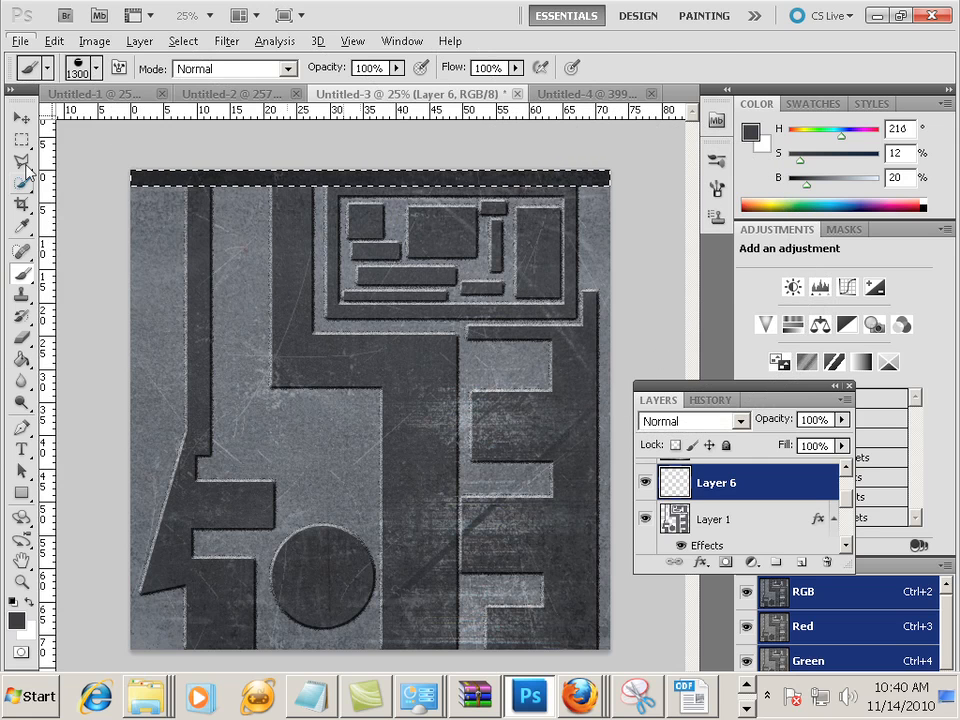
# Select a thin strip along the canvas's left edge and fill it with dark grey on Layer 6 using a 1200 px brush.
pyautogui.click(21, 139)
pyautogui.moveTo(73, 189); pyautogui.dragTo(146, 702)
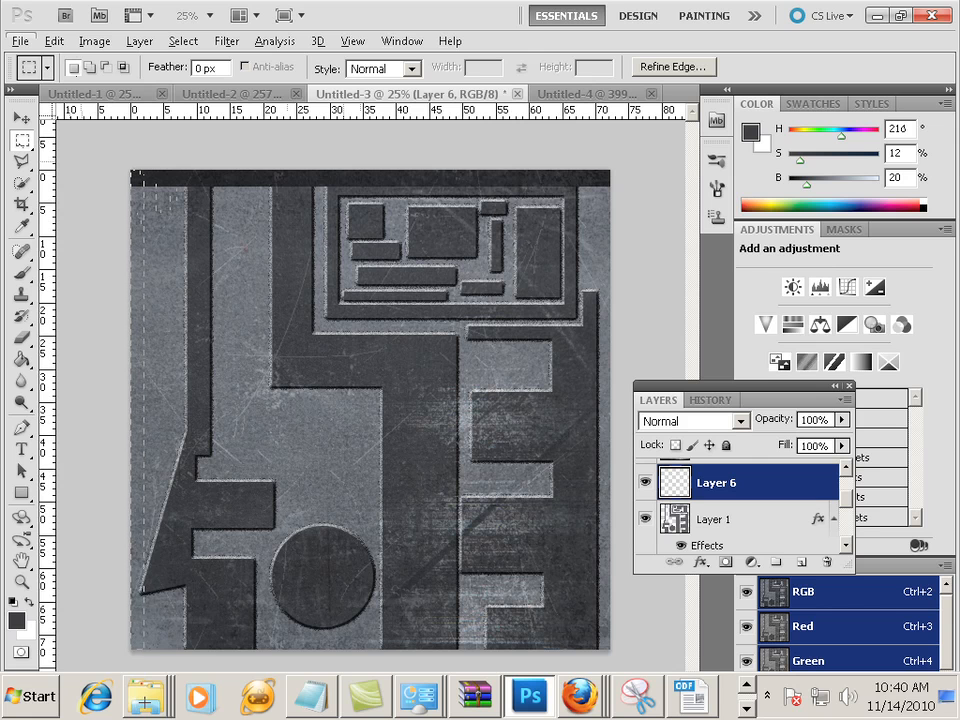
pyautogui.click(21, 272)
pyautogui.moveTo(171, 75); pyautogui.dragTo(75, 719)
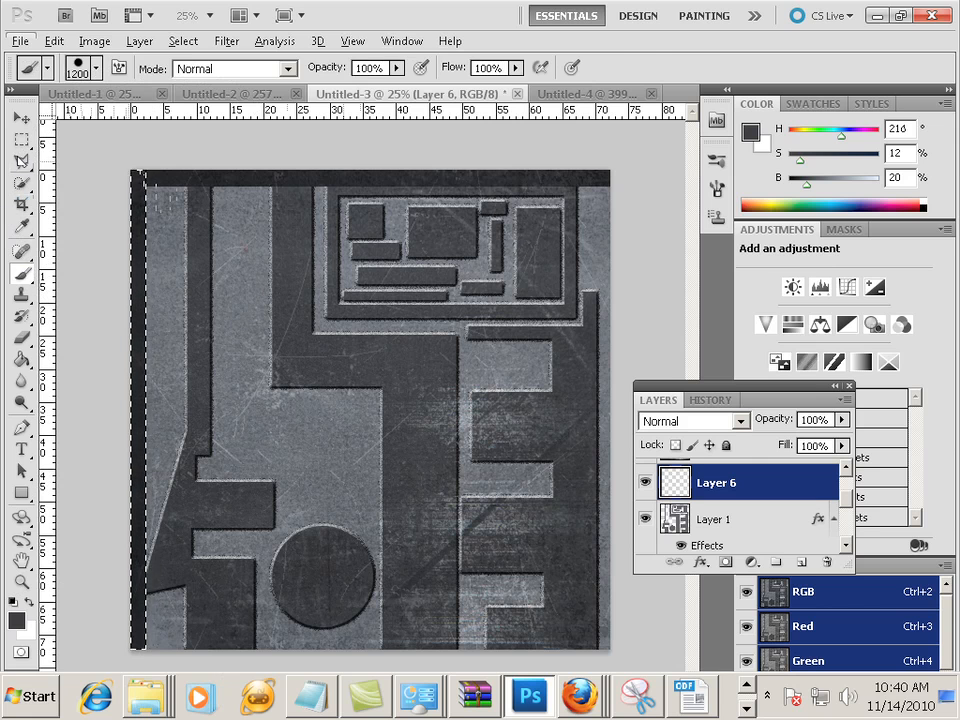
# Select a thin strip along the canvas's right edge and fill it with the same dark grey on Layer 6.
pyautogui.click(20, 143)
pyautogui.moveTo(598, 163)
pyautogui.mouseDown()
pyautogui.moveTo(627, 304)
pyautogui.moveTo(659, 694)
pyautogui.mouseUp()
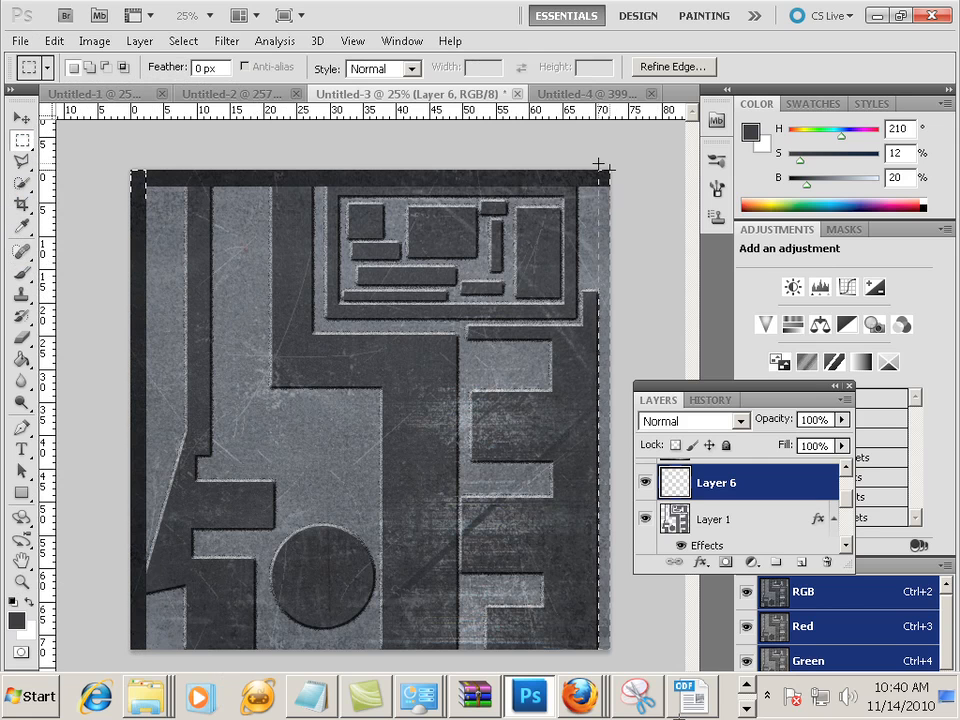
pyautogui.click(597, 163)
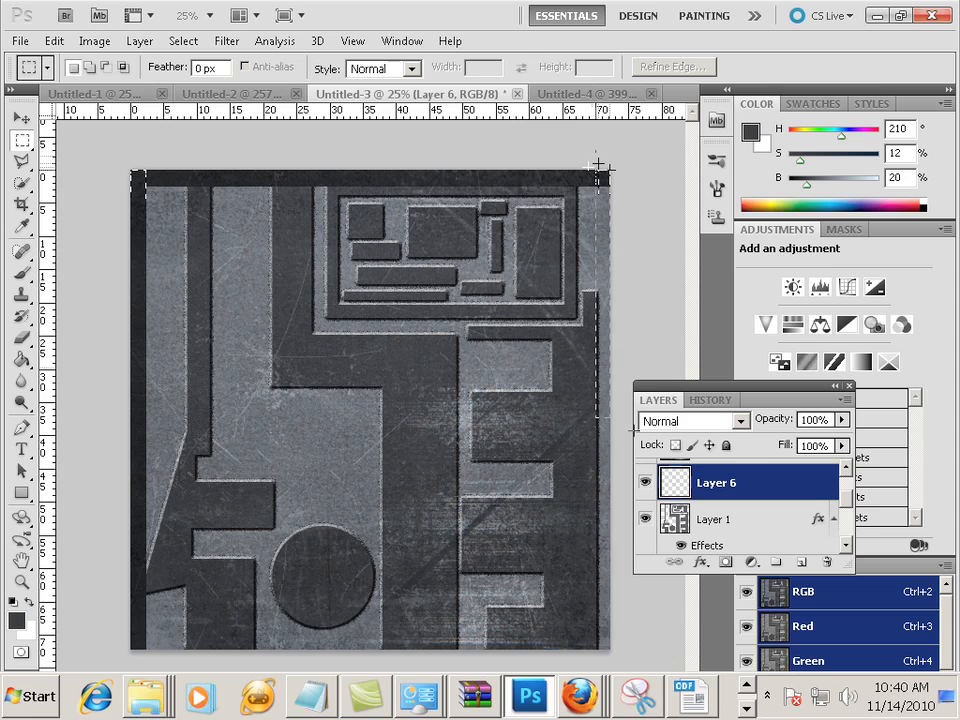
pyautogui.moveTo(634, 427); pyautogui.dragTo(638, 680)
pyautogui.click(22, 274)
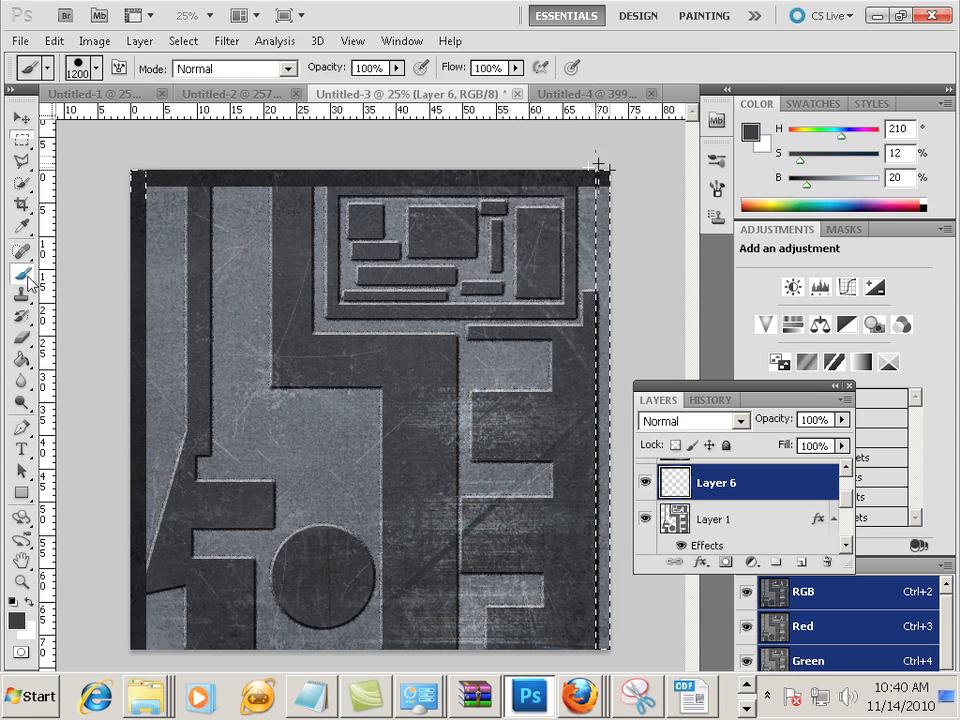
pyautogui.moveTo(568, 166); pyautogui.dragTo(598, 712)
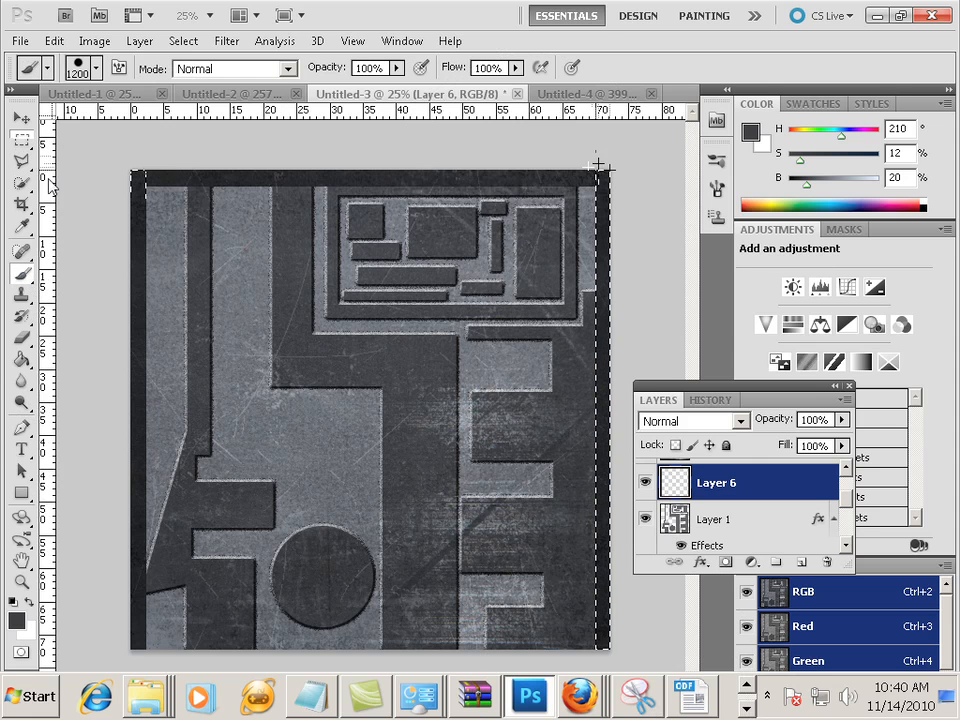
# Select a thin strip along the canvas's lower edge and paint it dark grey to complete the border on Layer 6.
pyautogui.click(27, 146)
pyautogui.moveTo(127, 633); pyautogui.dragTo(665, 719)
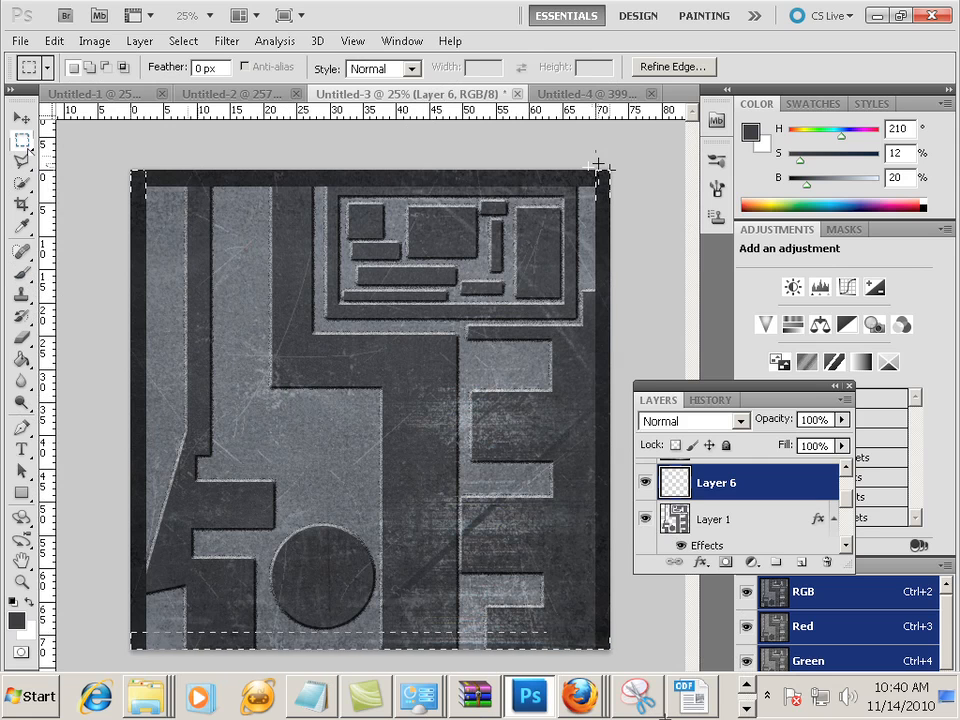
pyautogui.click(21, 273)
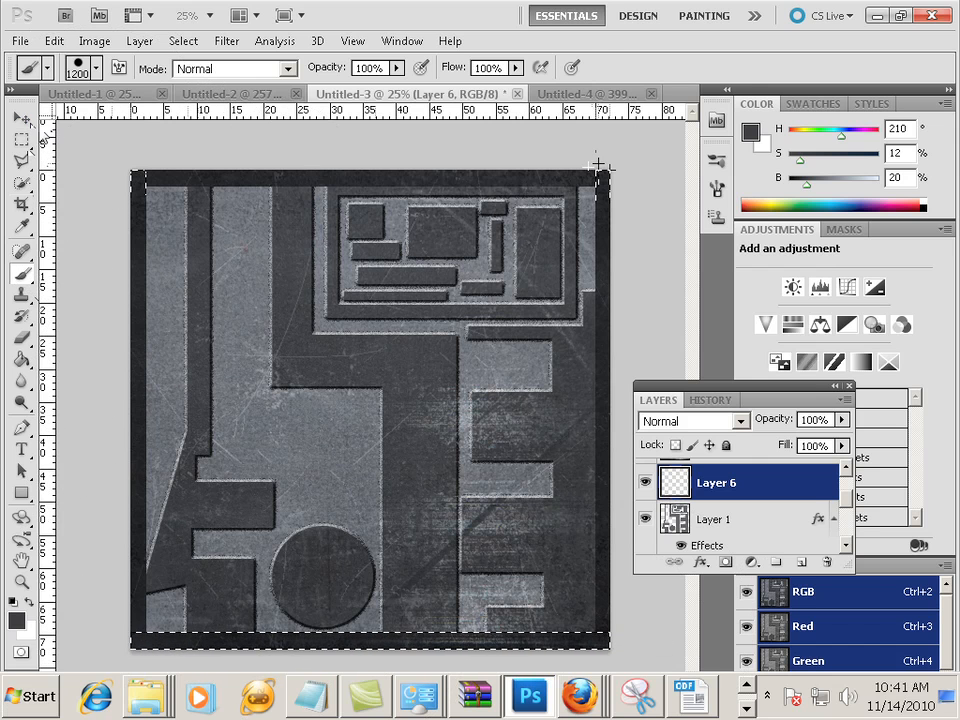
# Load Layer 6's border as a selection and set the foreground colour to the lighter grey 585a5b.
pyautogui.click(24, 119)
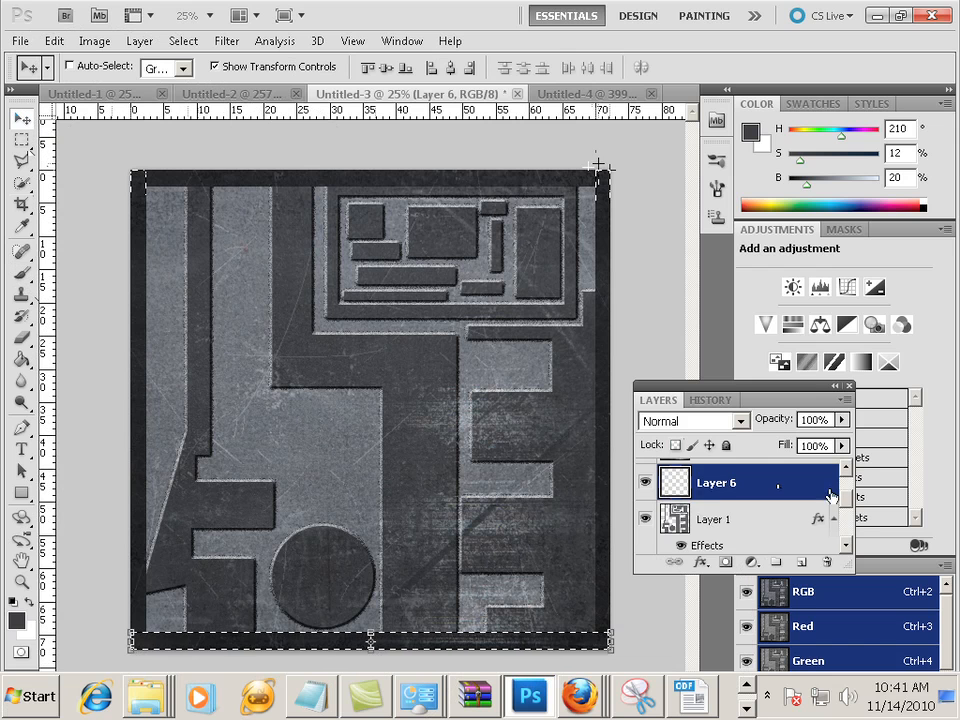
pyautogui.moveTo(846, 501); pyautogui.dragTo(847, 495)
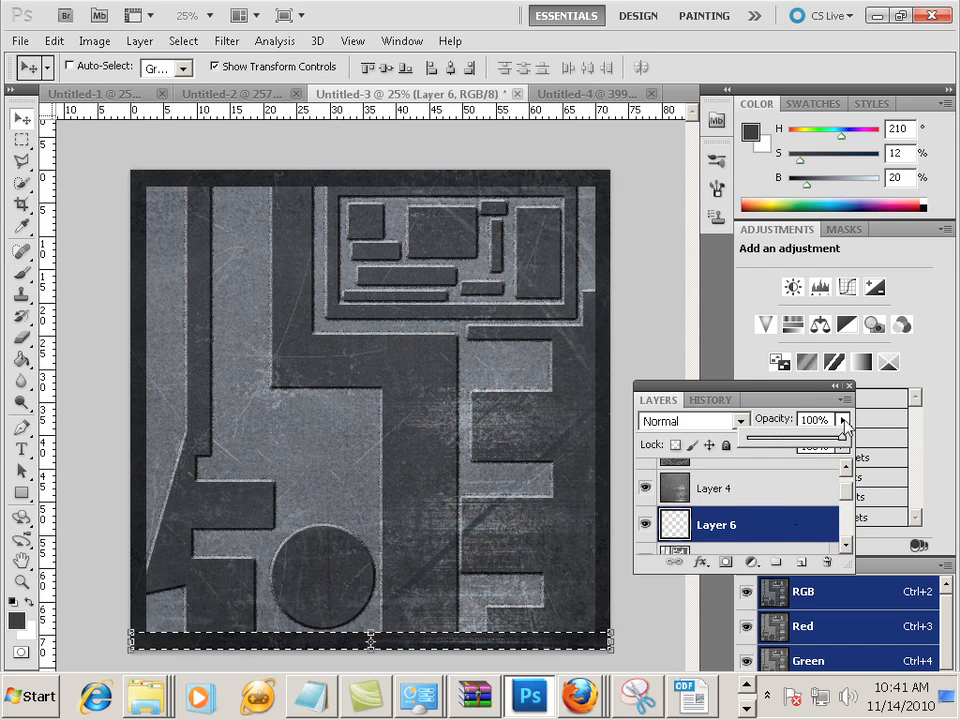
pyautogui.moveTo(843, 421); pyautogui.dragTo(862, 452)
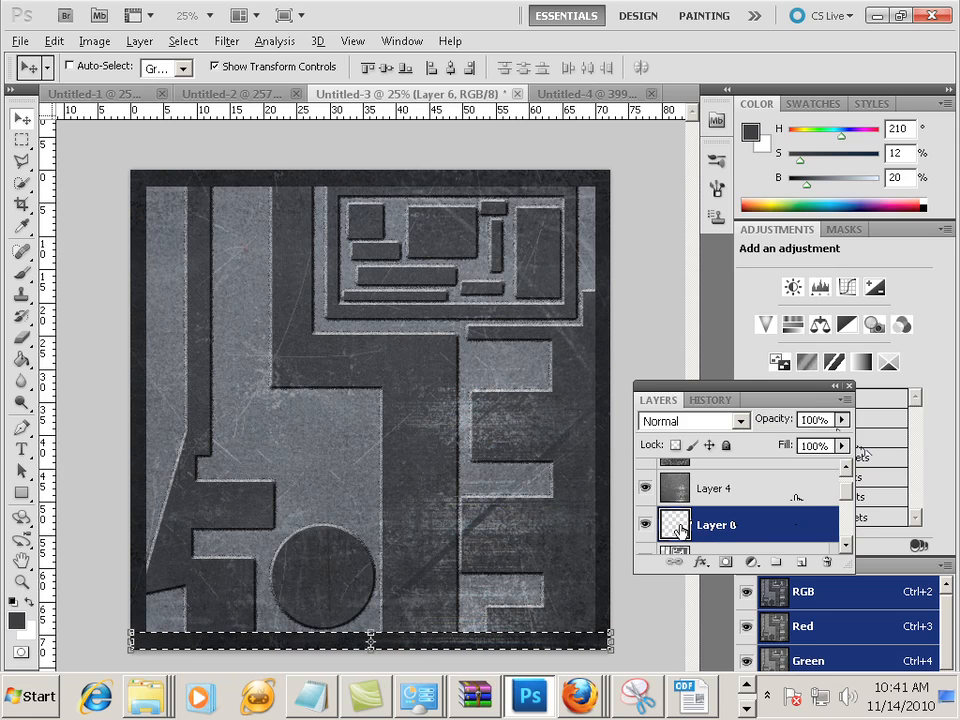
pyautogui.keyDown('ctrl'); pyautogui.click(672, 526); pyautogui.keyUp('ctrl')
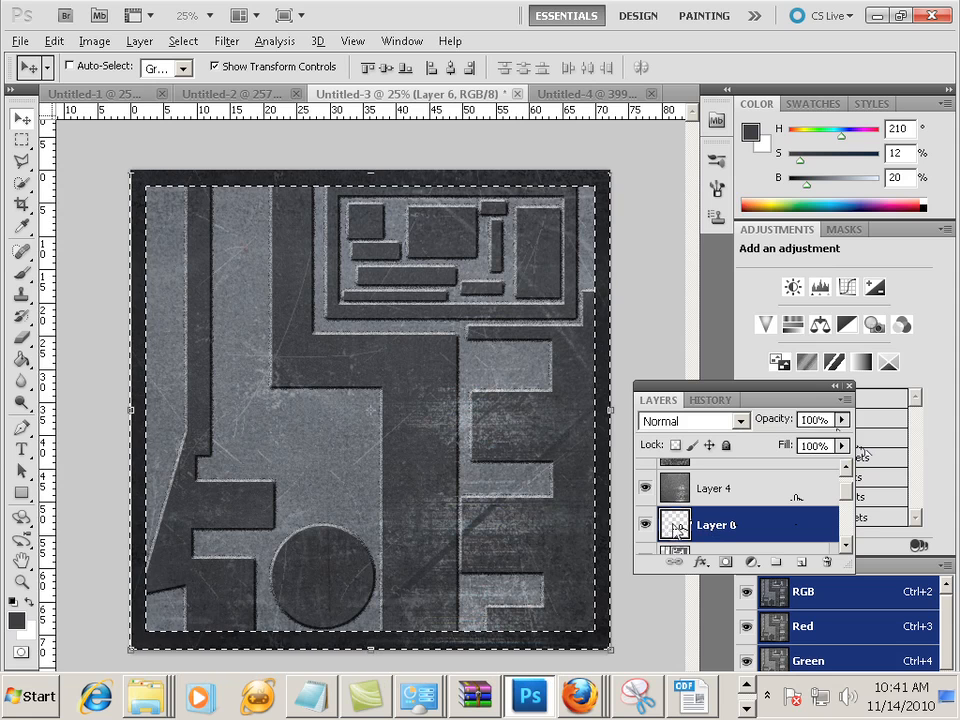
pyautogui.click(18, 622)
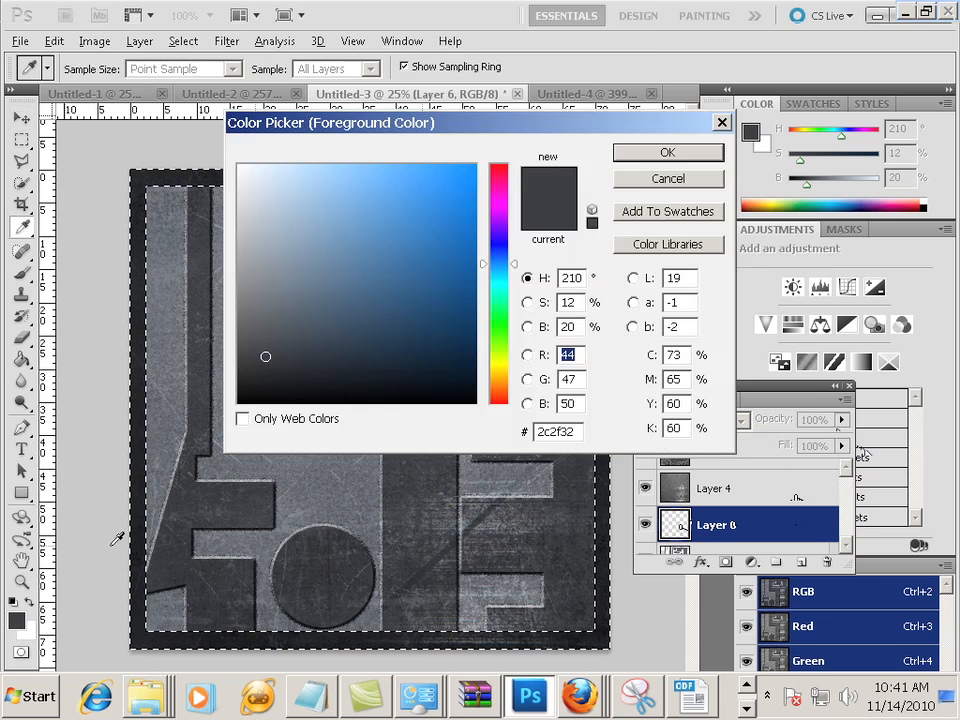
pyautogui.moveTo(286, 333)
pyautogui.mouseDown()
pyautogui.moveTo(243, 327)
pyautogui.moveTo(244, 318)
pyautogui.mouseUp()
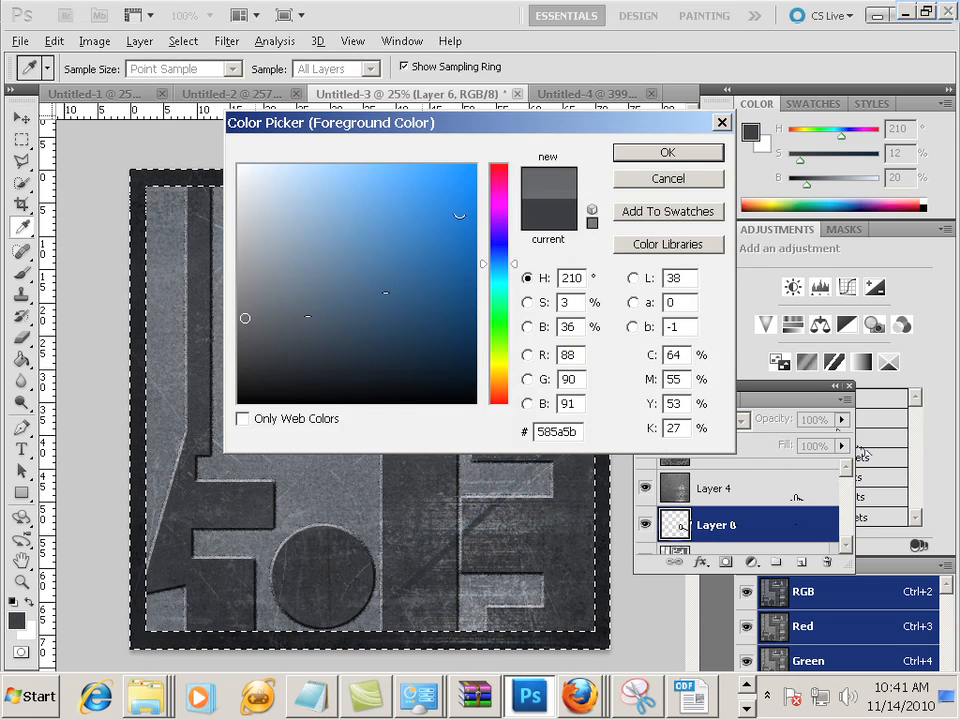
pyautogui.click(620, 155)
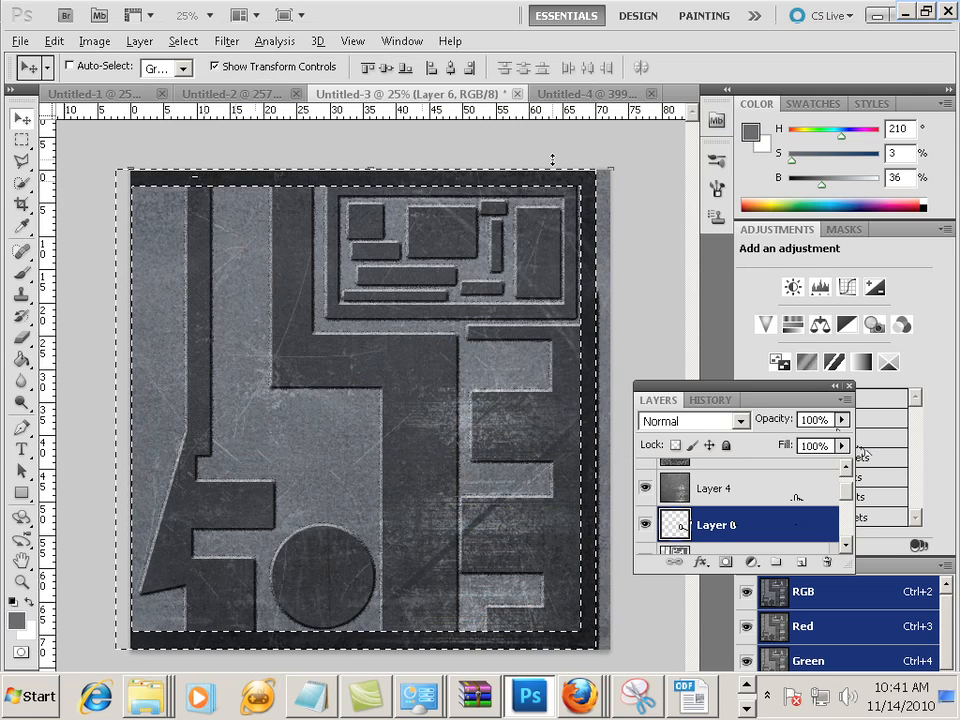
# Undo the accidental shift of the border and repaint the selected border with the lighter grey using the 1200 px brush.
pyautogui.hotkey('ctrl', 'z')
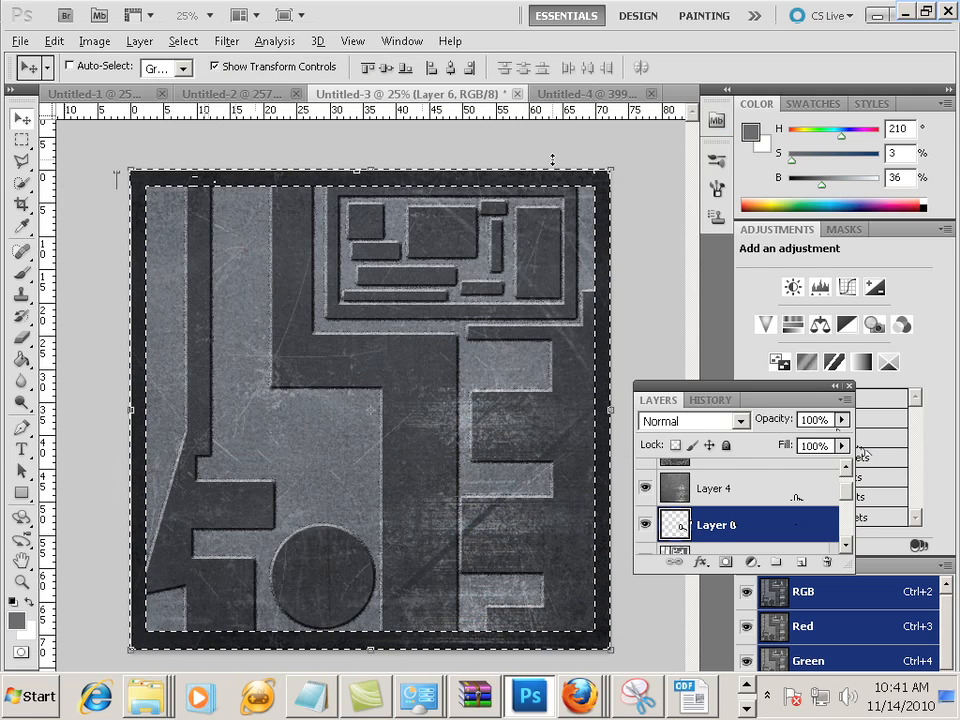
pyautogui.press('b')
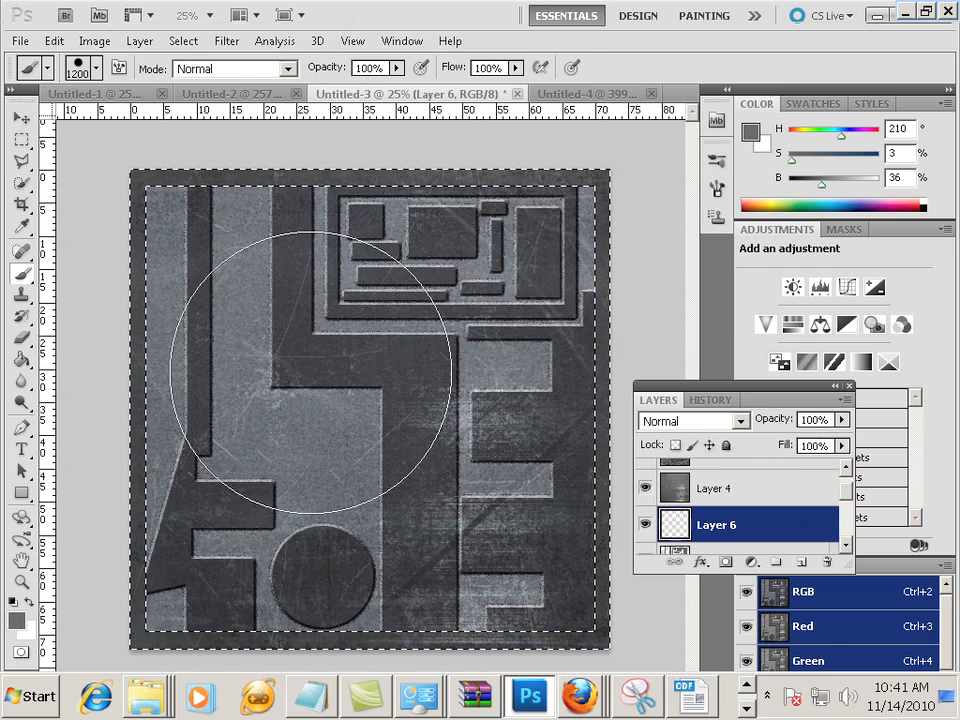
pyautogui.click(22, 118)
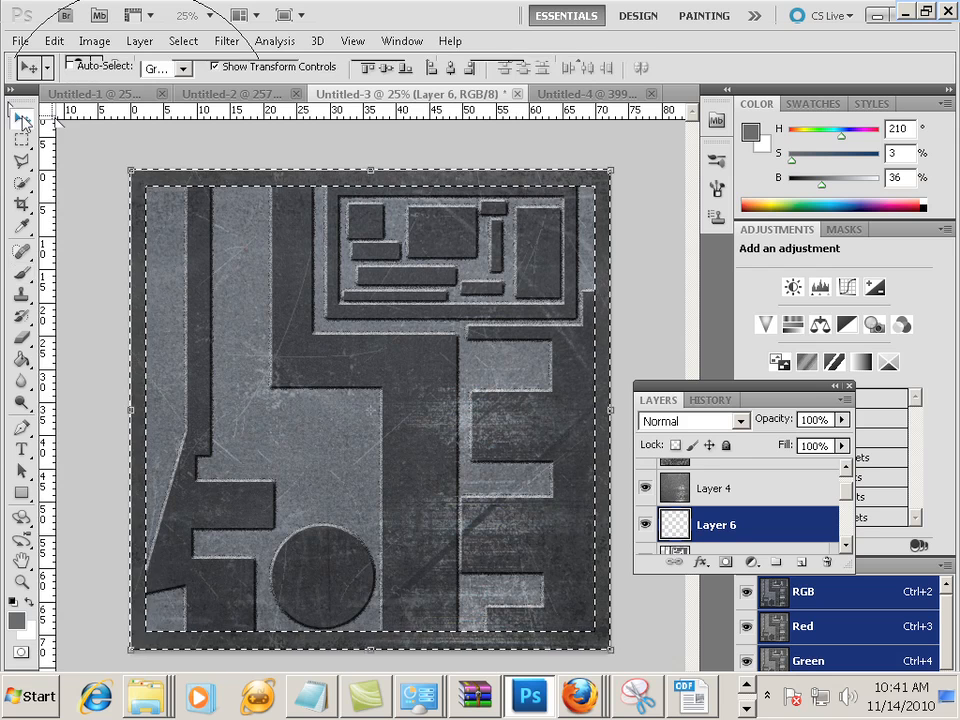
# Copy Layer 1's layer style, paste it onto the Layer 6 border, and clear the selection.
pyautogui.scroll(1, 770, 503)
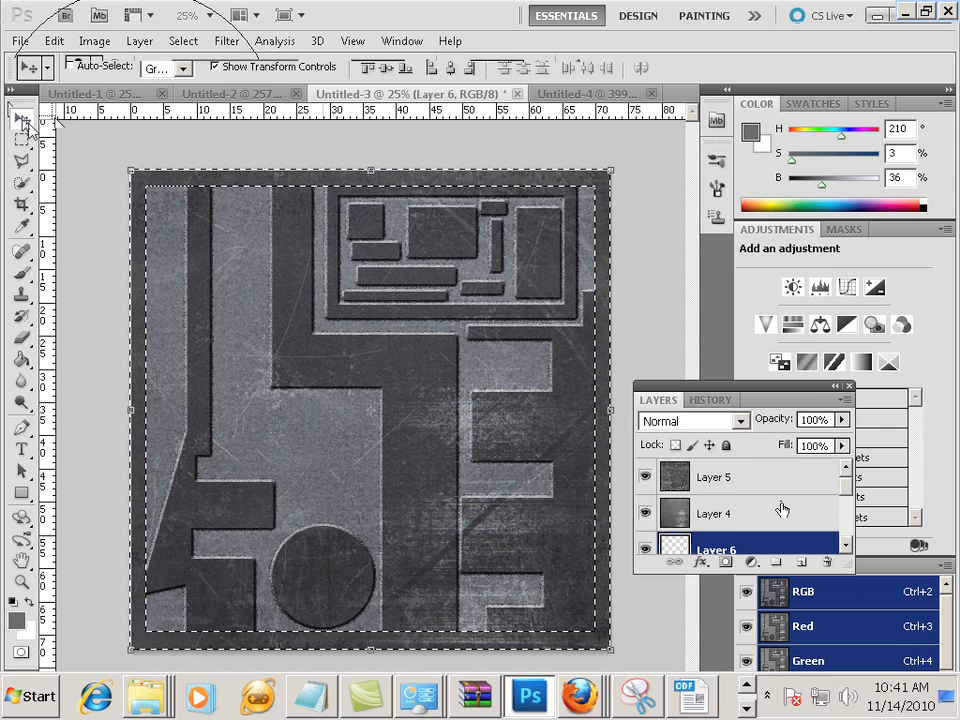
pyautogui.scroll(-3, 782, 507)
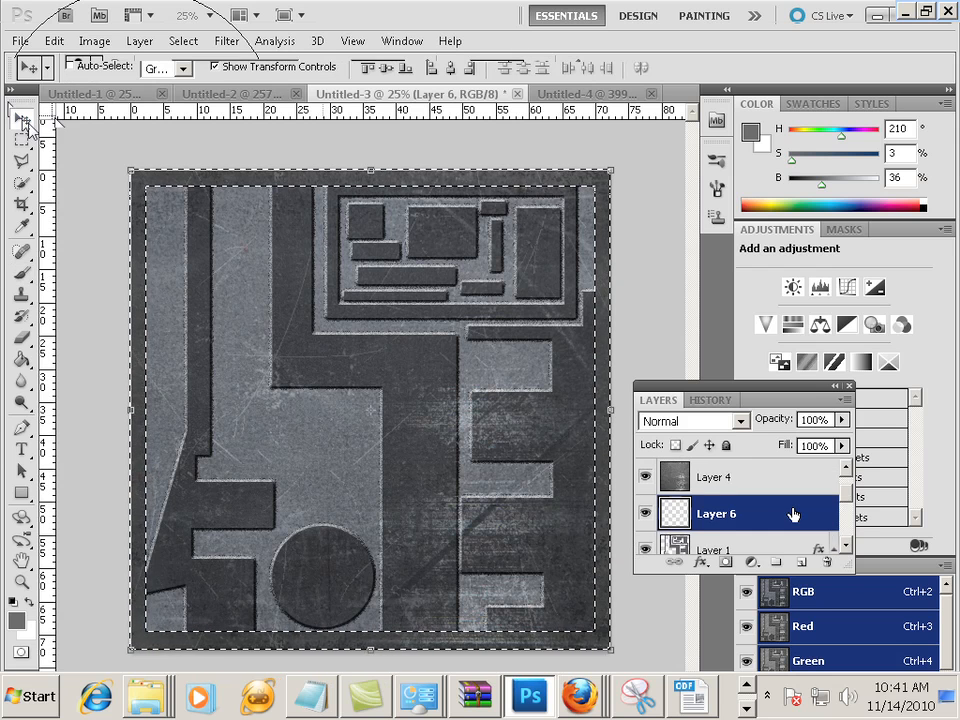
pyautogui.rightClick(730, 490)
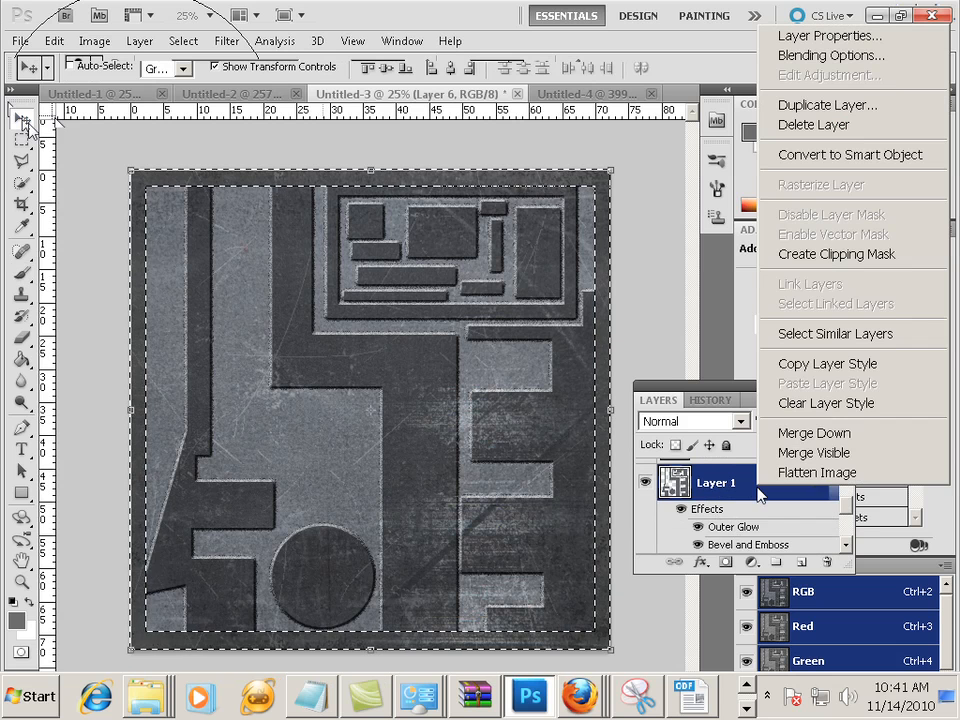
pyautogui.click(785, 366)
pyautogui.scroll(2, 760, 480)
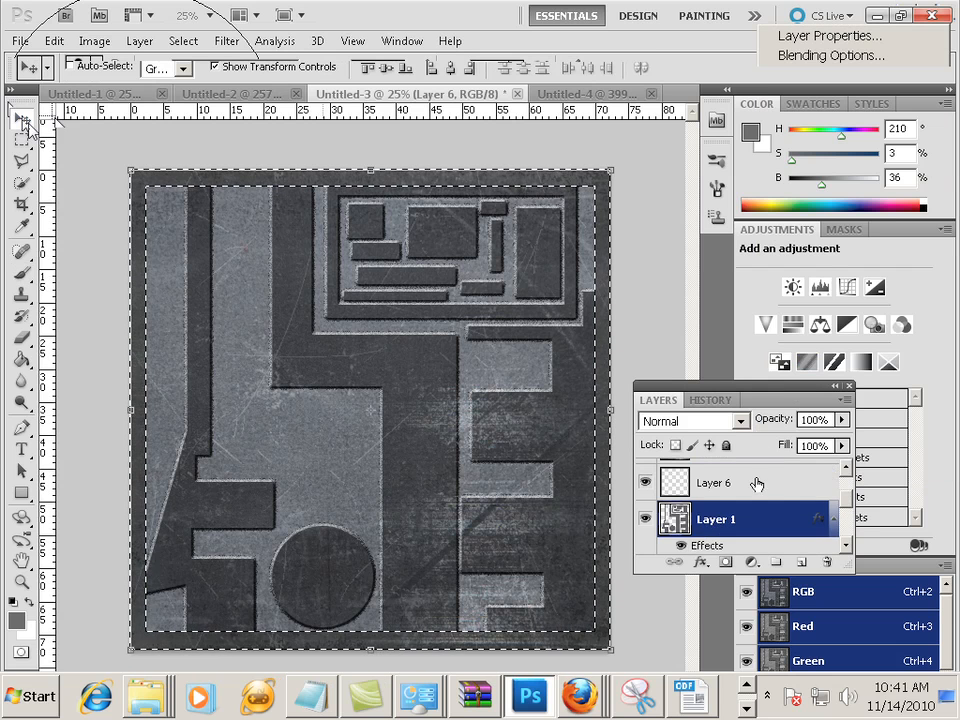
pyautogui.click(743, 520)
pyautogui.rightClick(750, 520)
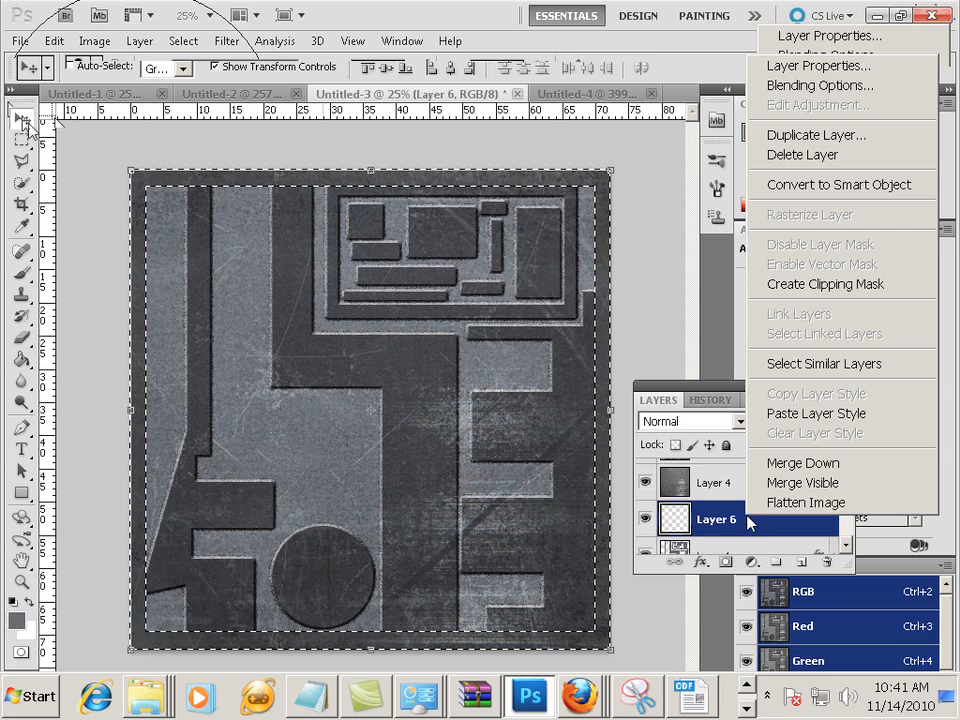
pyautogui.click(806, 414)
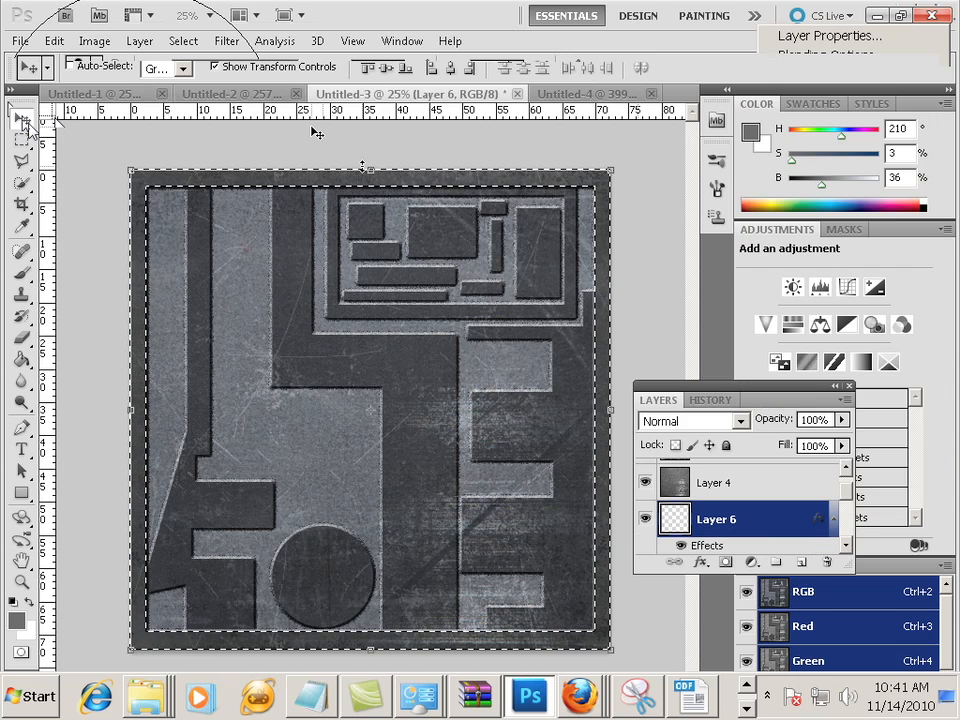
pyautogui.click(183, 41)
pyautogui.click(200, 81)
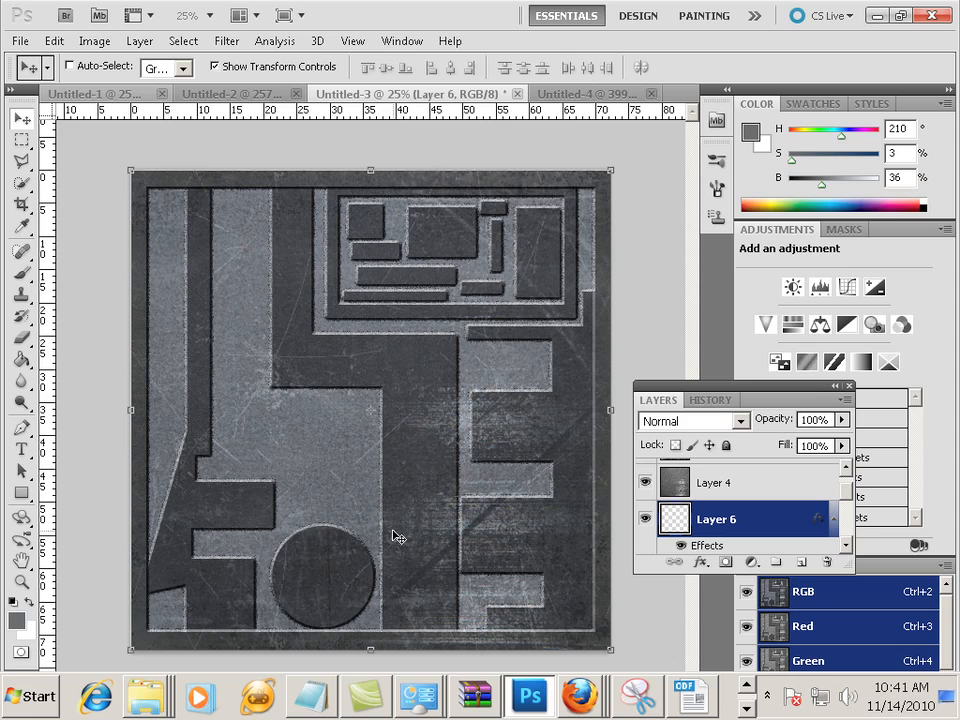
# Load the Layer 1 shapes as a selection and add a new layer directly above Layer 1.
pyautogui.scroll(1, 764, 525)
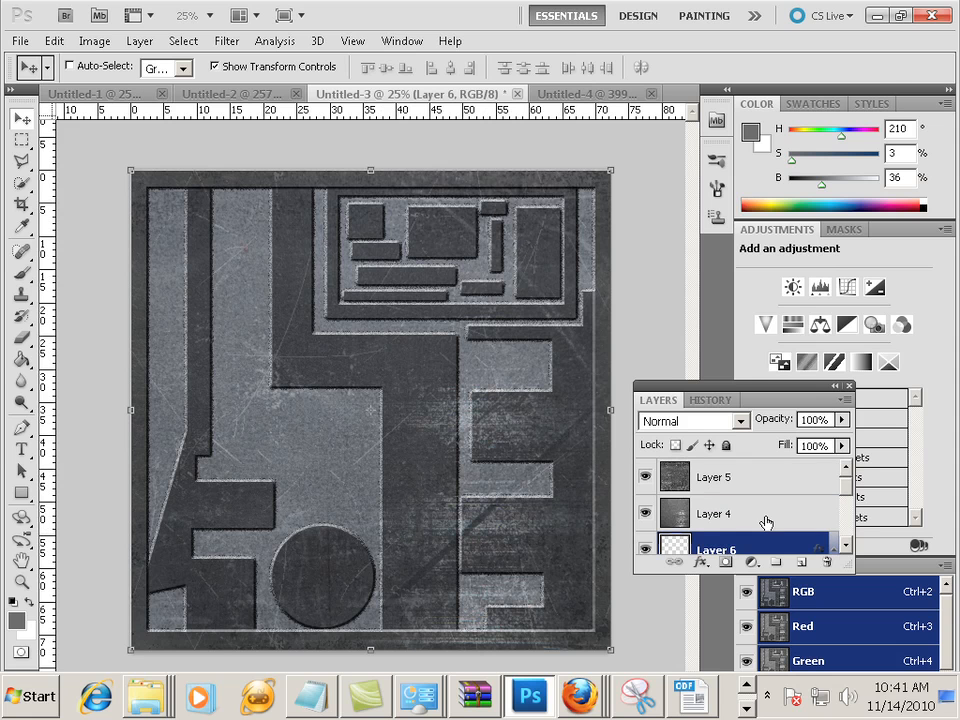
pyautogui.scroll(-3, 743, 528)
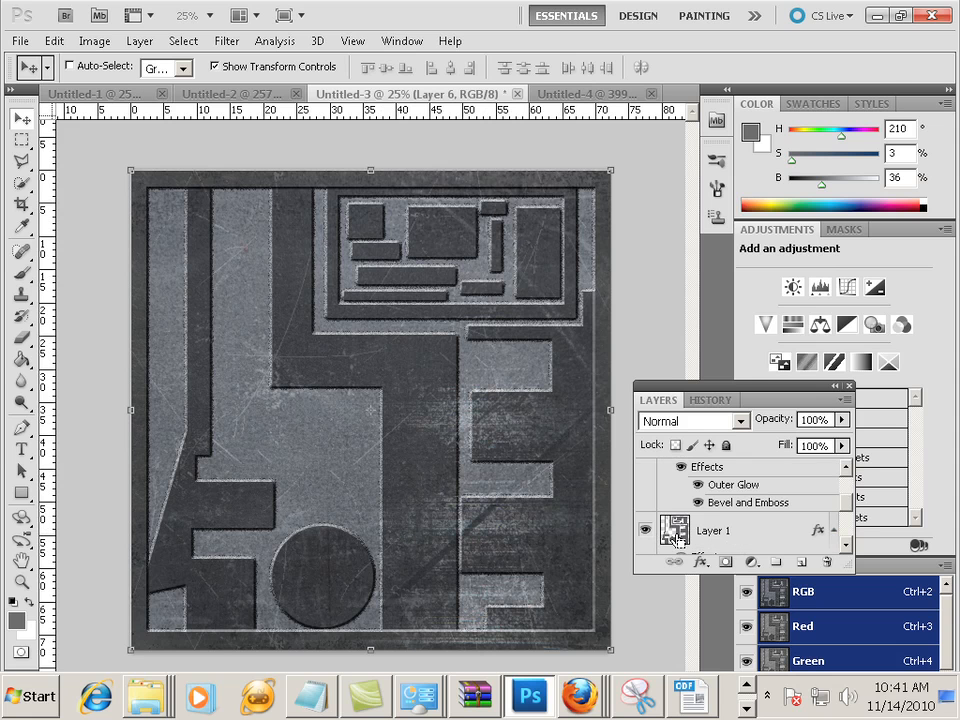
pyautogui.keyDown('ctrl'); pyautogui.click(676, 538); pyautogui.keyUp('ctrl')
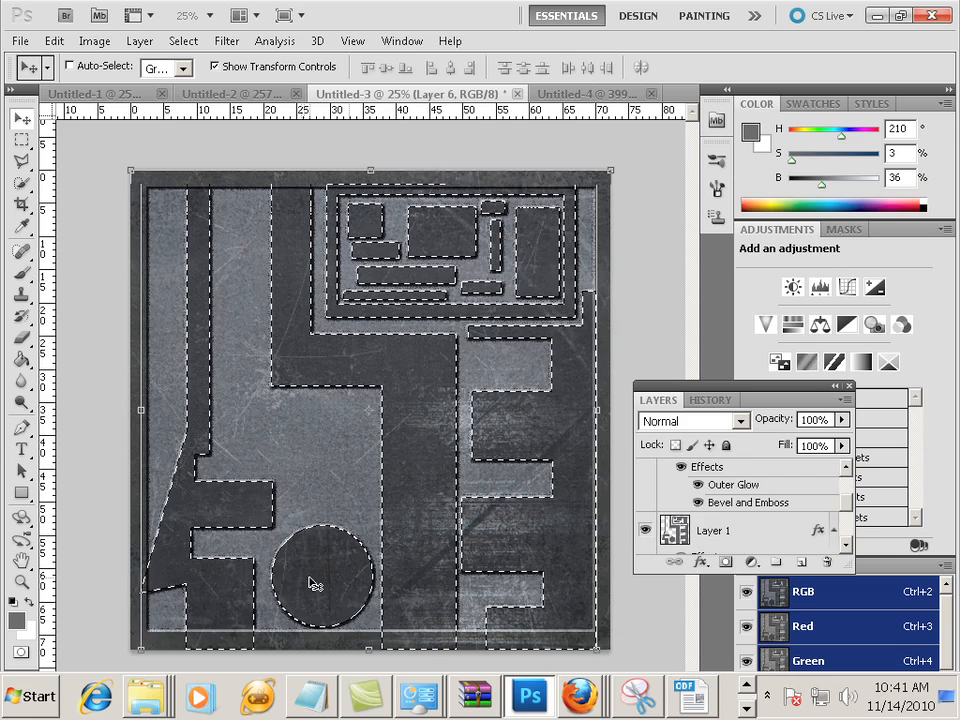
pyautogui.click(758, 531)
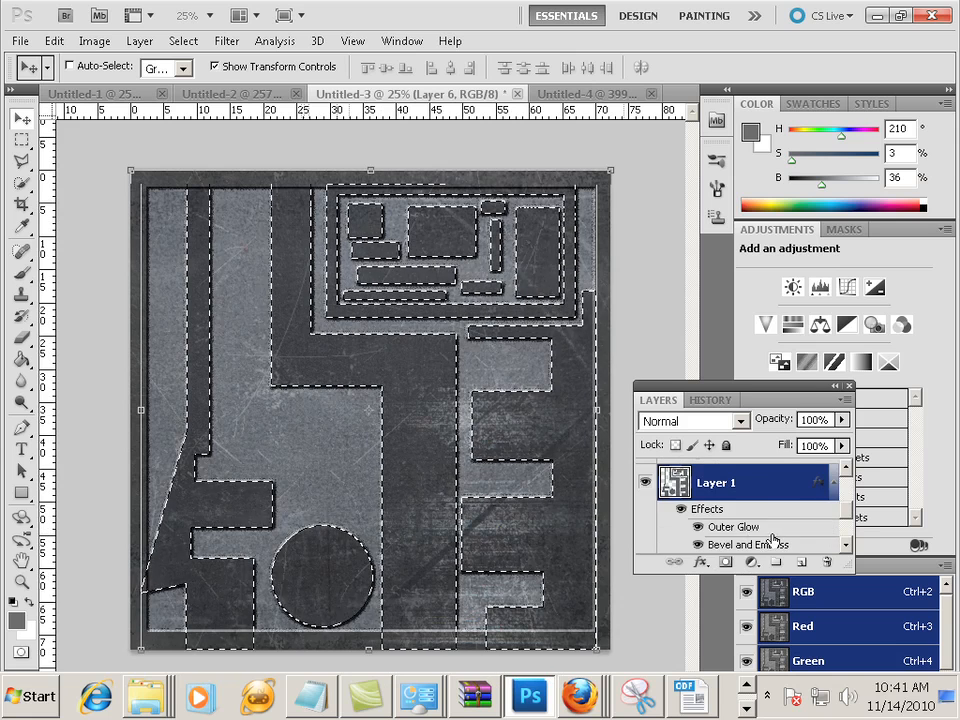
pyautogui.scroll(1, 773, 540)
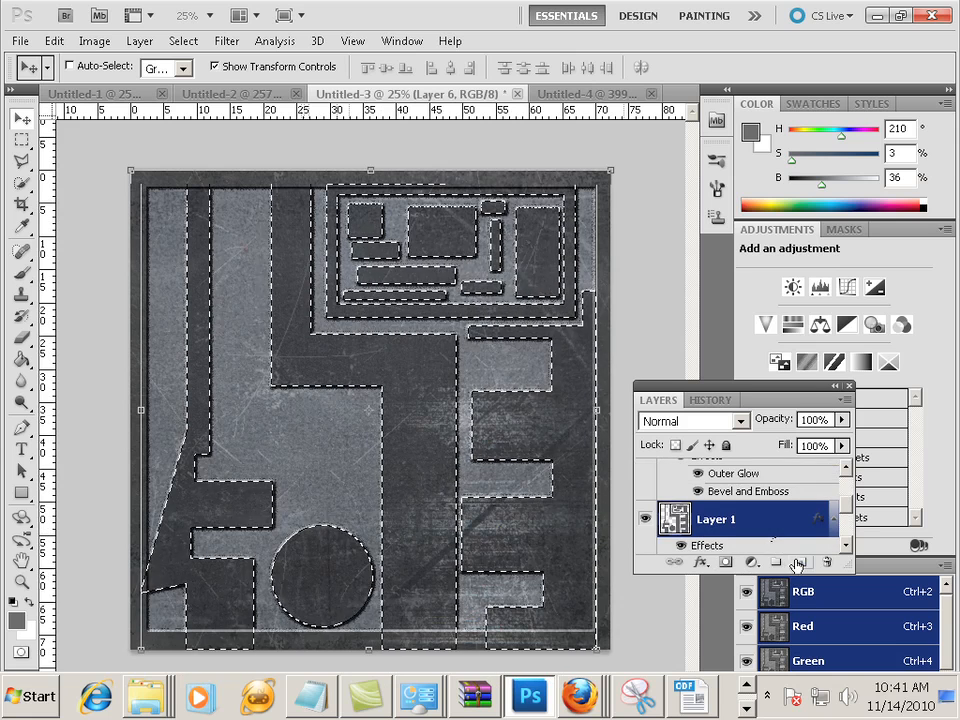
pyautogui.click(799, 563)
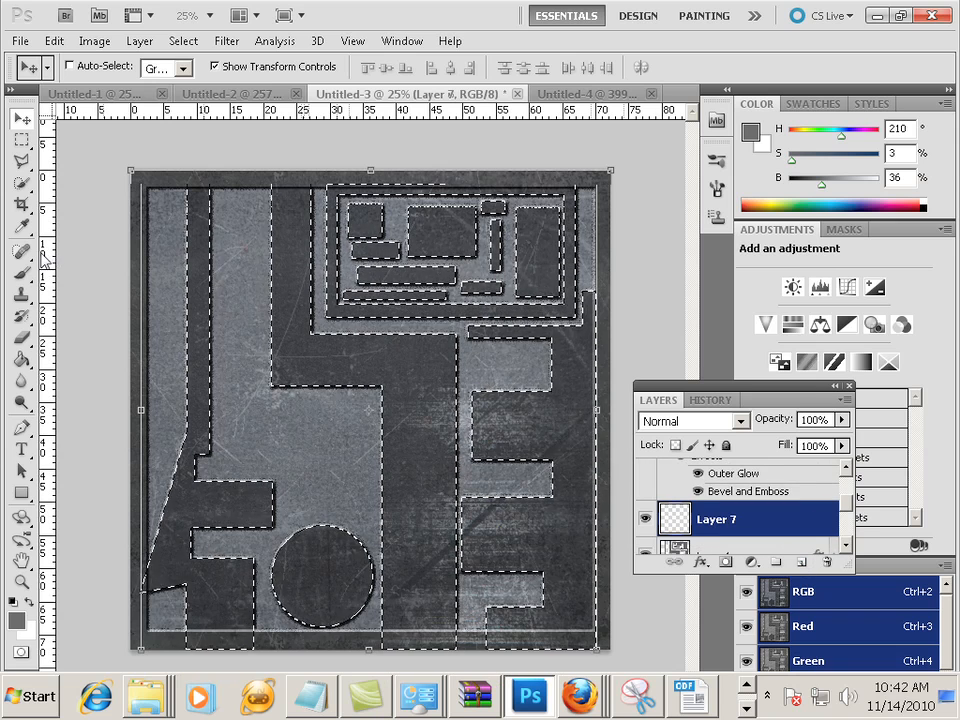
# Replace the loaded selection with an elliptical selection about 10 cm wide, centred inside the round shape near the panel's lower edge.
pyautogui.click(22, 143)
pyautogui.click(61, 157)
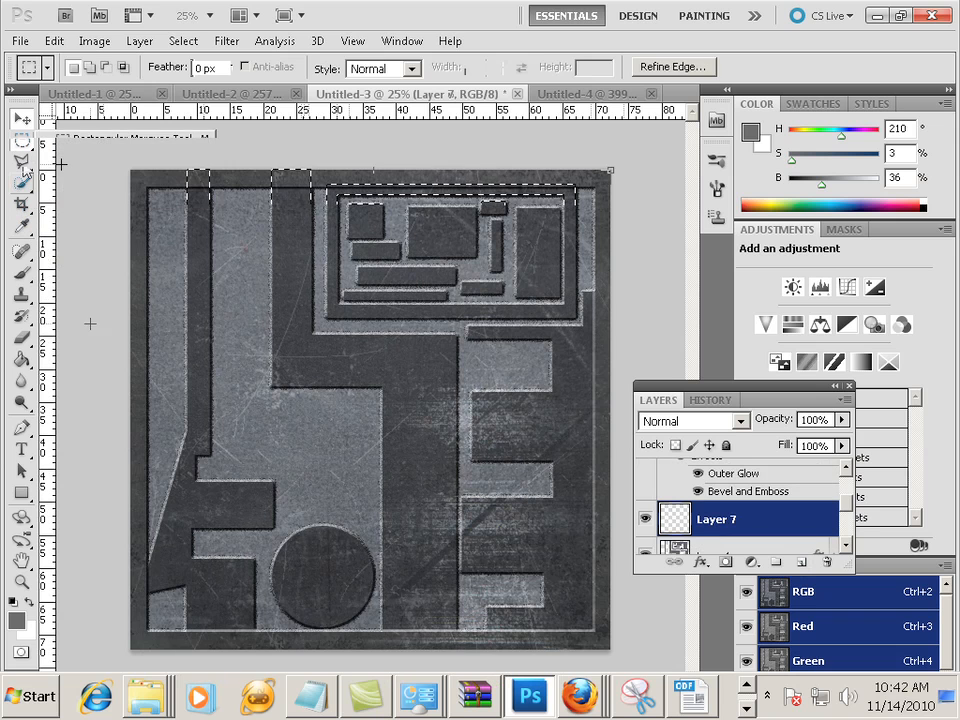
pyautogui.click(90, 324)
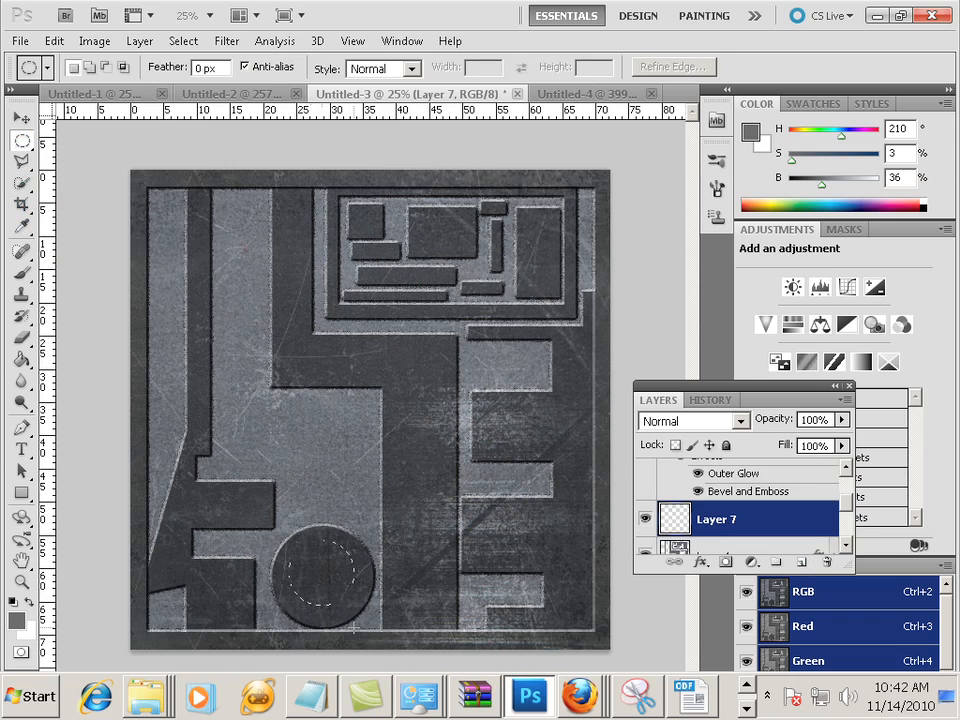
pyautogui.moveTo(354, 630); pyautogui.dragTo(347, 597)
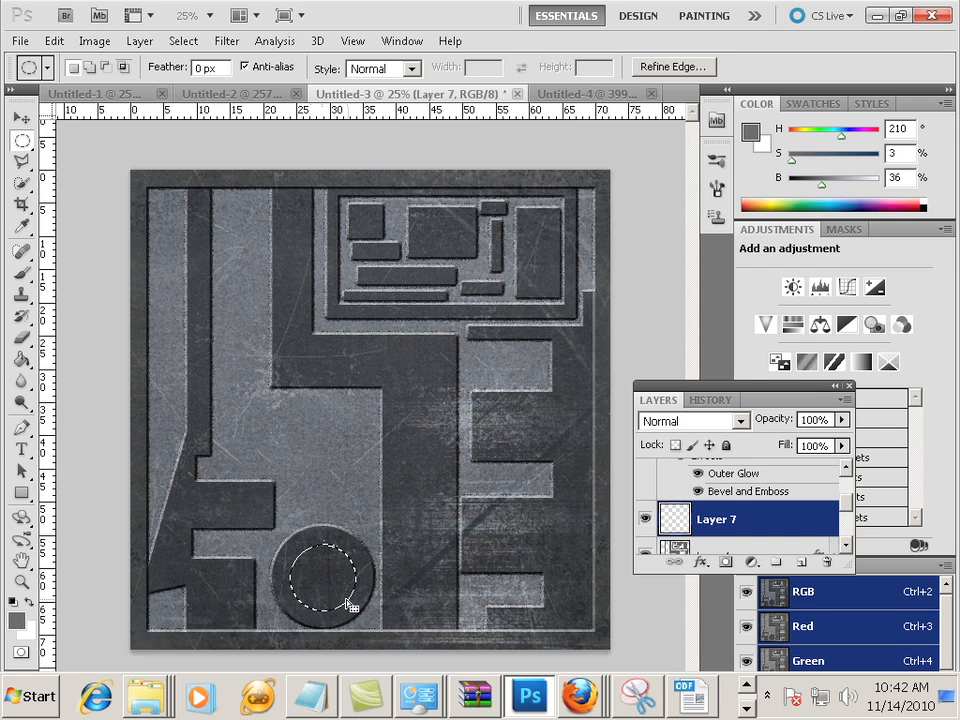
# Set Layer 7's blend mode to Linear Dodge (Add) and prepare a soft 0% hardness brush in Linear Dodge (Add) mode.
pyautogui.press('b')
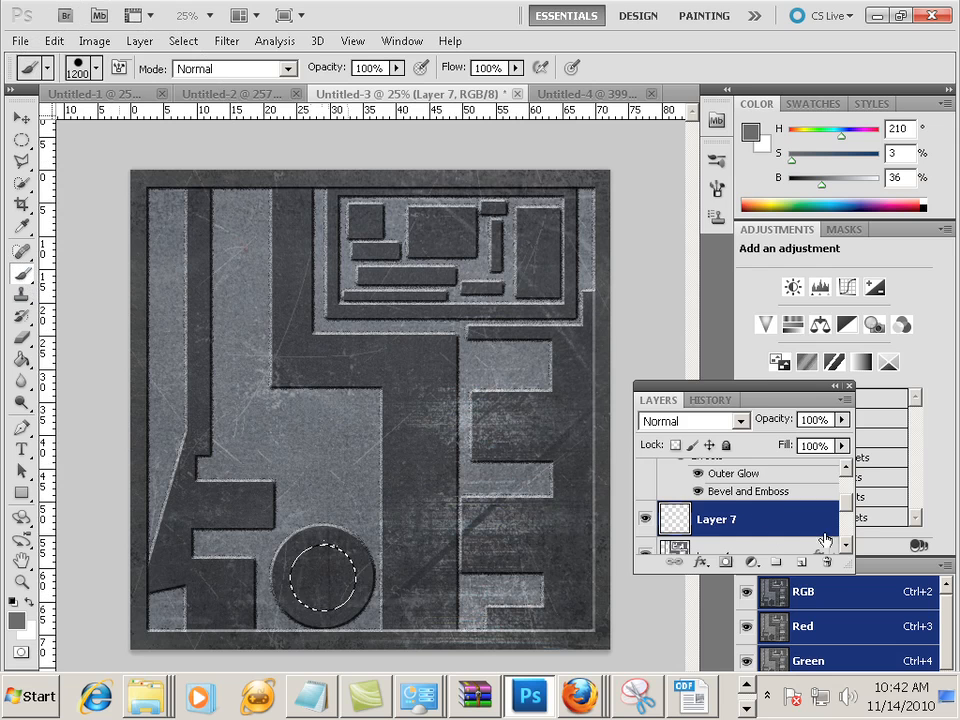
pyautogui.click(720, 423)
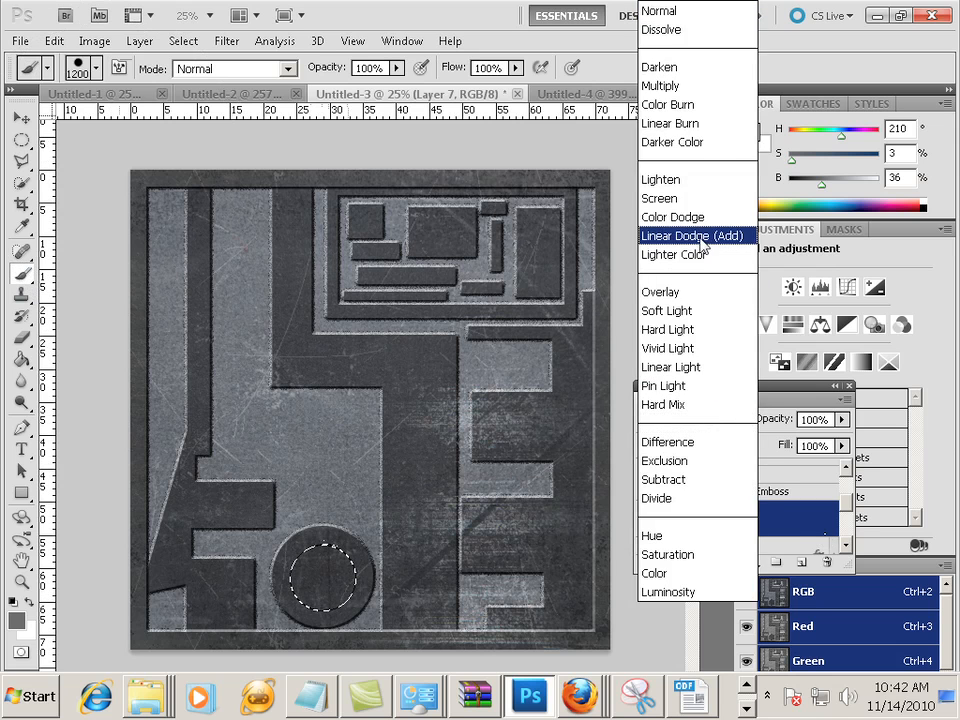
pyautogui.click(707, 240)
pyautogui.click(97, 68)
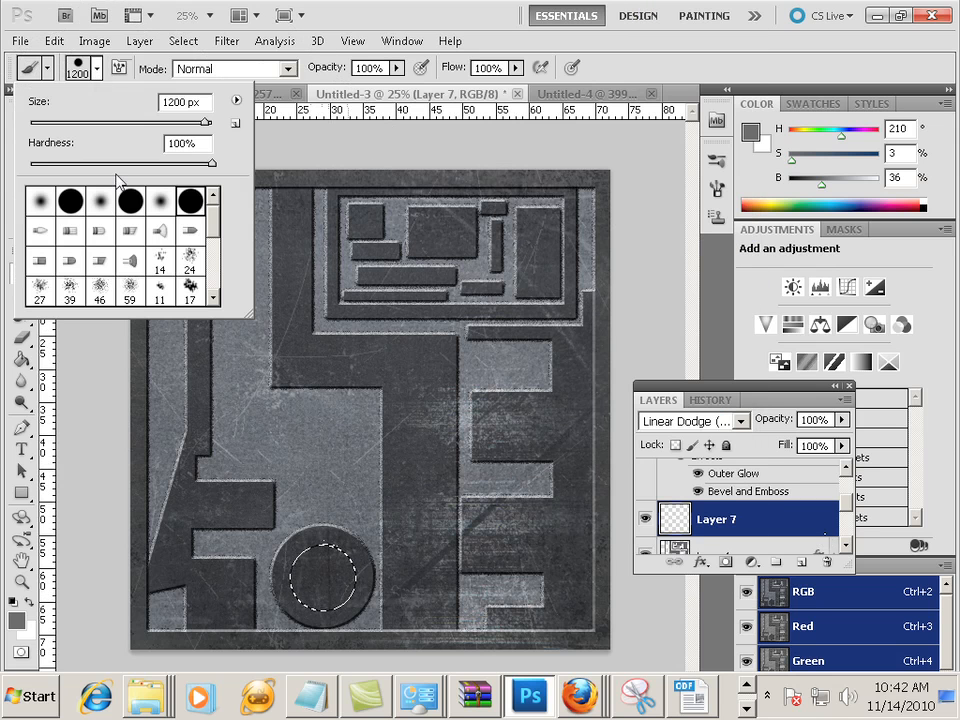
pyautogui.click(164, 204)
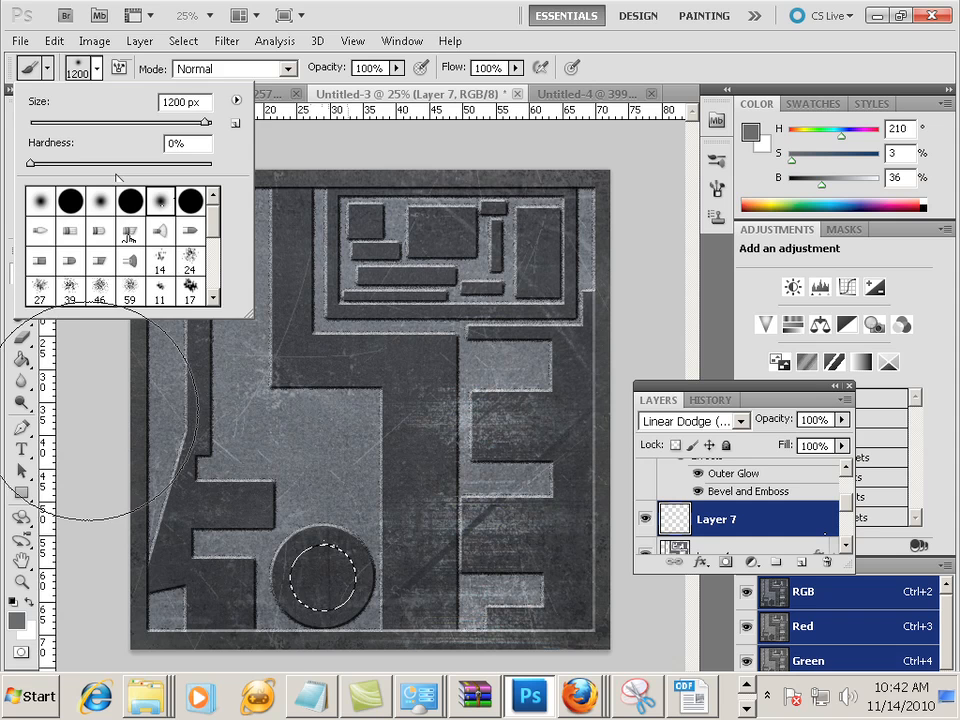
pyautogui.click(402, 13)
pyautogui.click(278, 68)
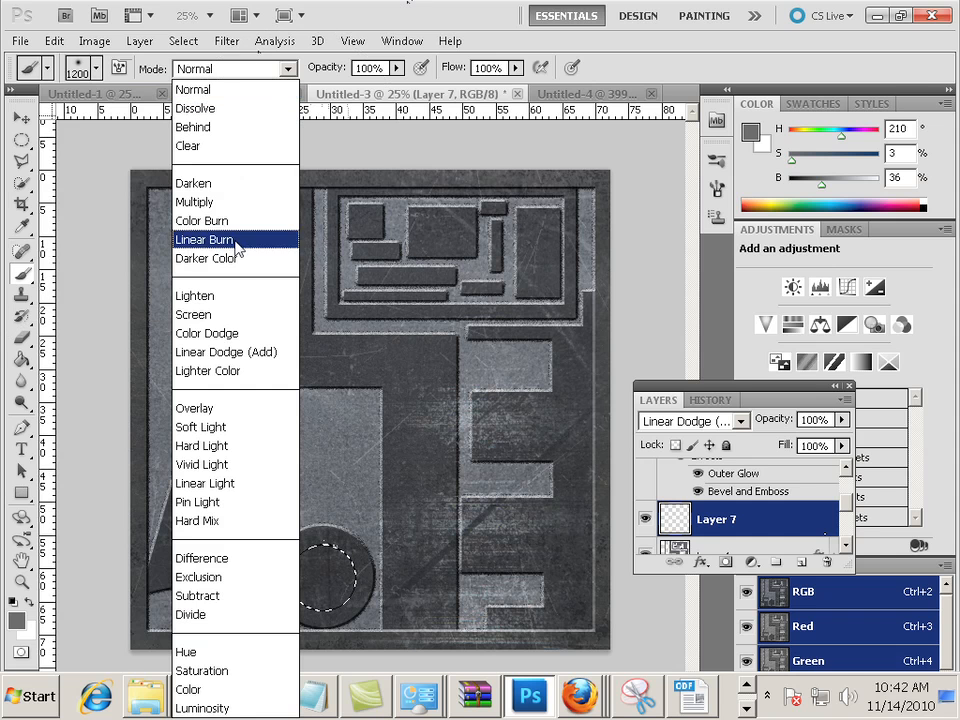
pyautogui.click(246, 293)
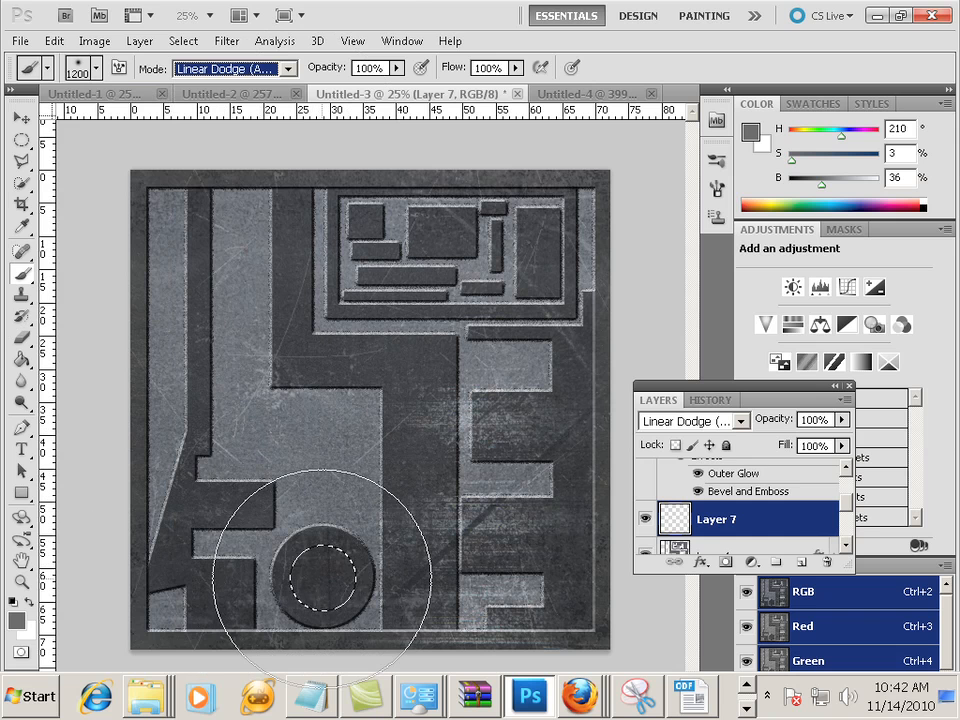
# Set the foreground colour to a grey-blue (H 210, S 27, B 44) and paint a glow in the selected circle with a 700 px brush.
pyautogui.click(16, 620)
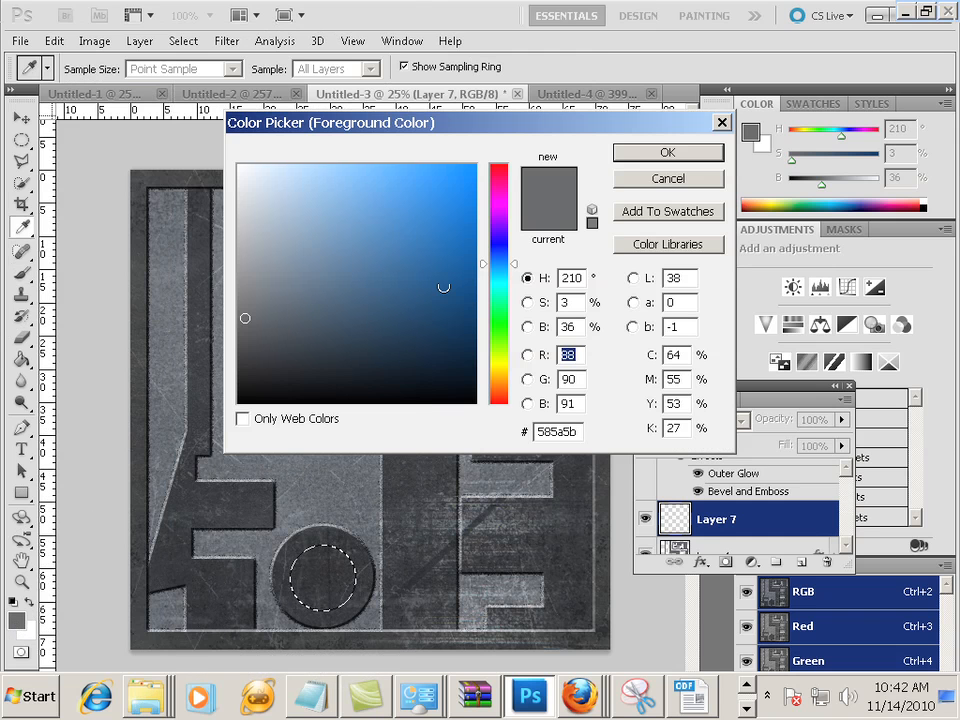
pyautogui.moveTo(290, 282); pyautogui.dragTo(302, 298)
pyautogui.click(668, 152)
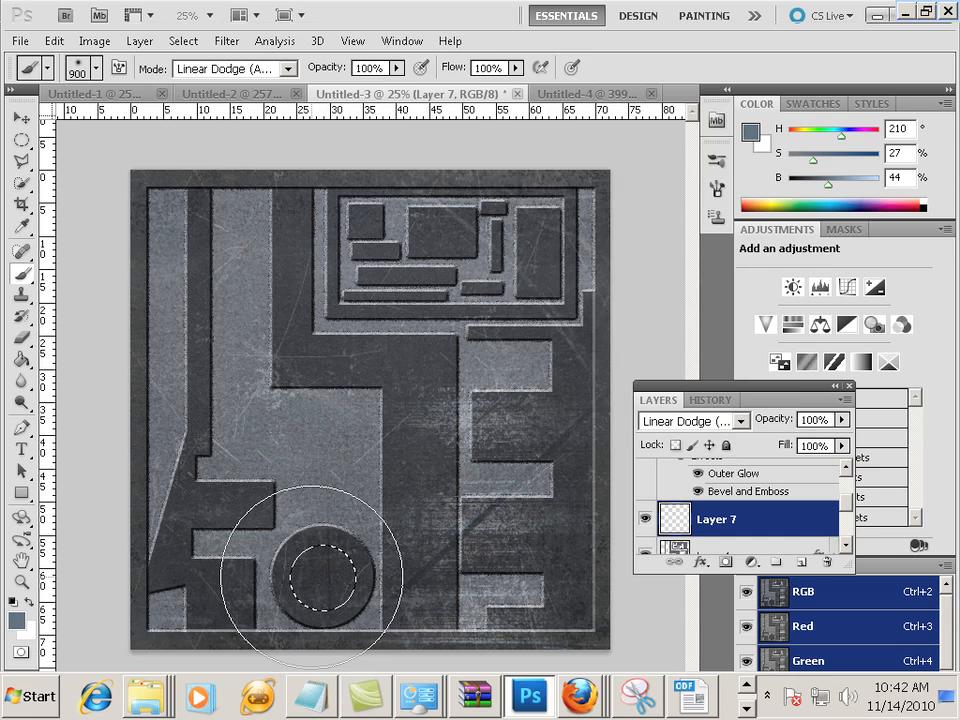
pyautogui.press('[')
pyautogui.press('[')
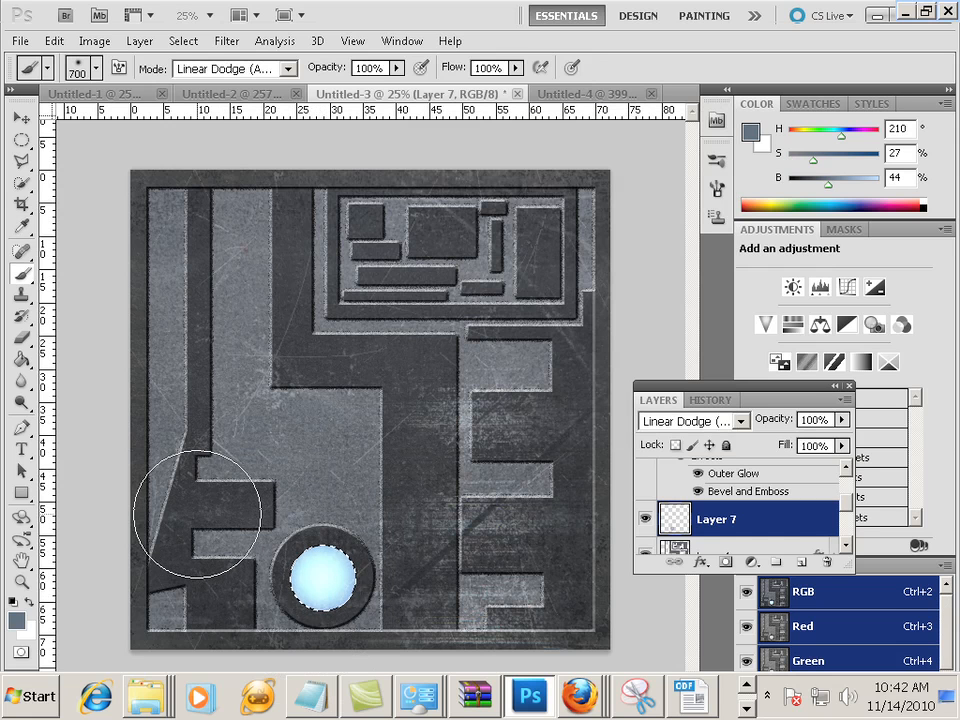
# Brighten the centre of the glowing circle with smaller brush sizes, reducing the brush to 200 px.
pyautogui.press('p')
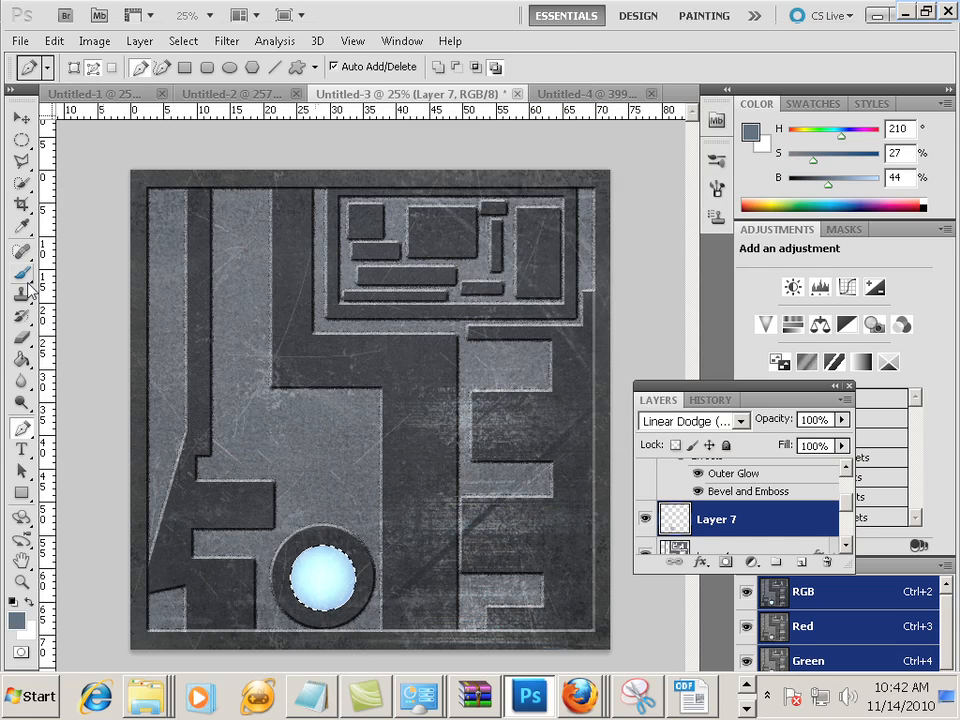
pyautogui.press('b')
pyautogui.press('[')
pyautogui.press('[')
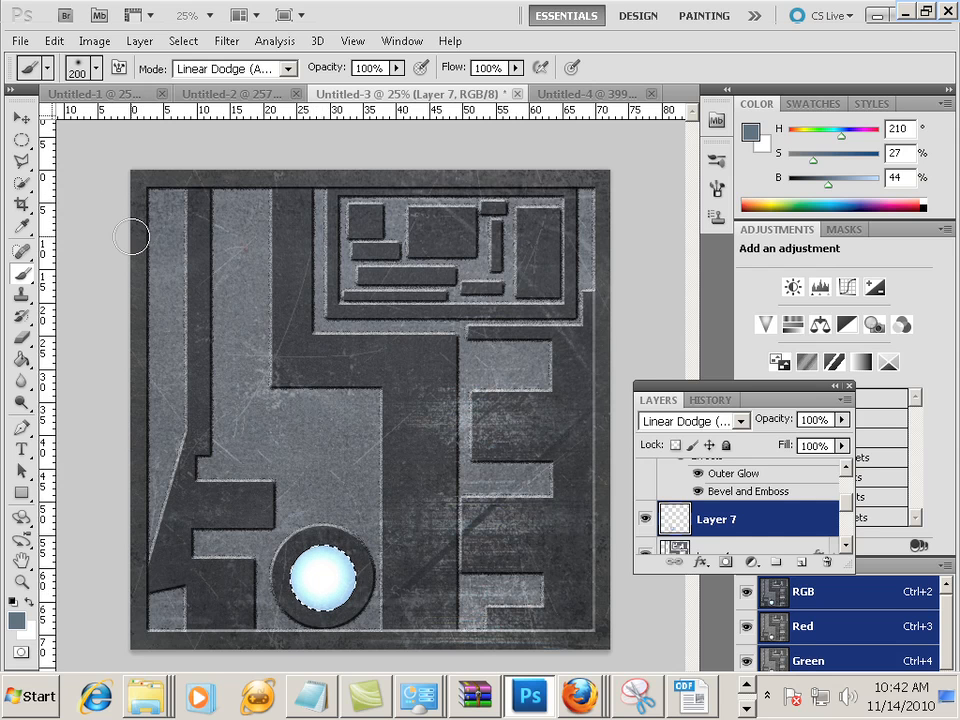
# Add Bevel and Emboss and a black 16 px outside Stroke to Layer 7's layer style.
pyautogui.click(20, 118)
pyautogui.doubleClick(683, 520)
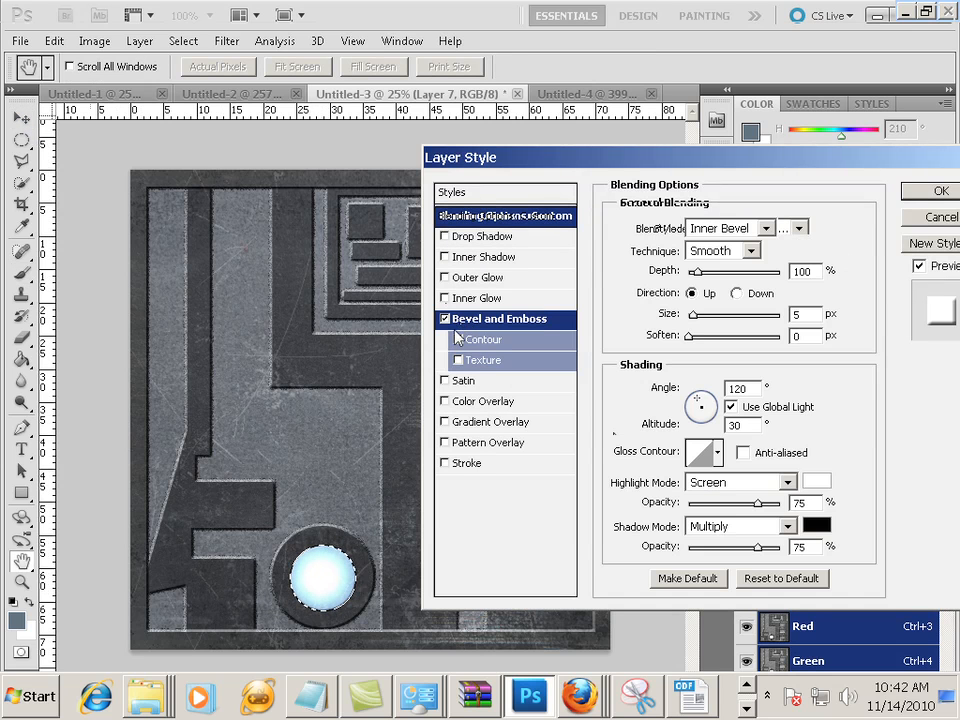
pyautogui.click(466, 463)
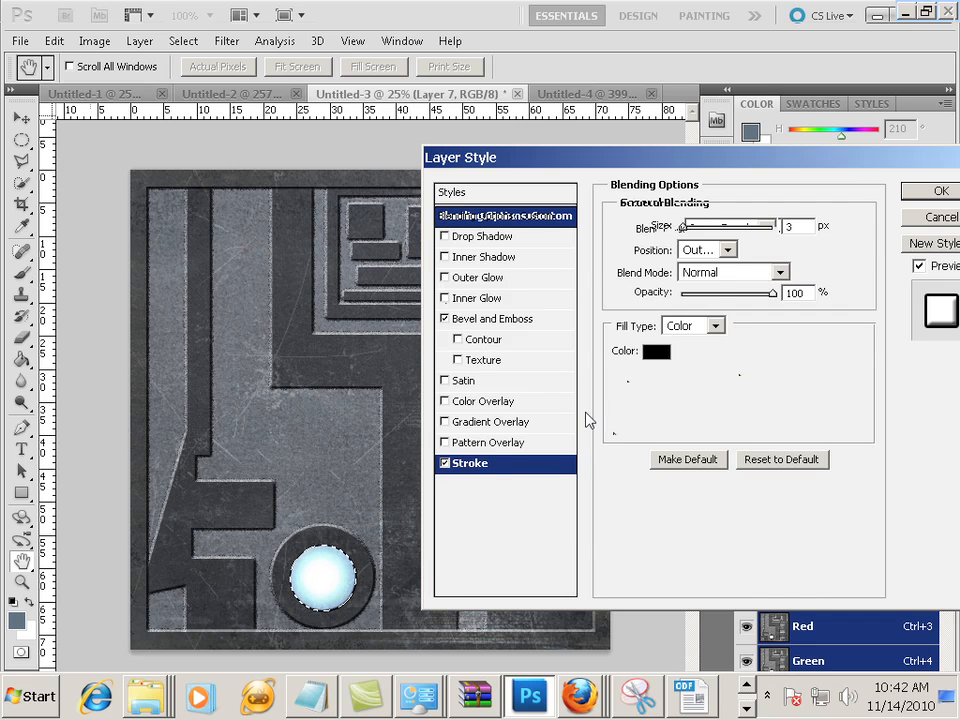
pyautogui.moveTo(690, 223); pyautogui.dragTo(692, 227)
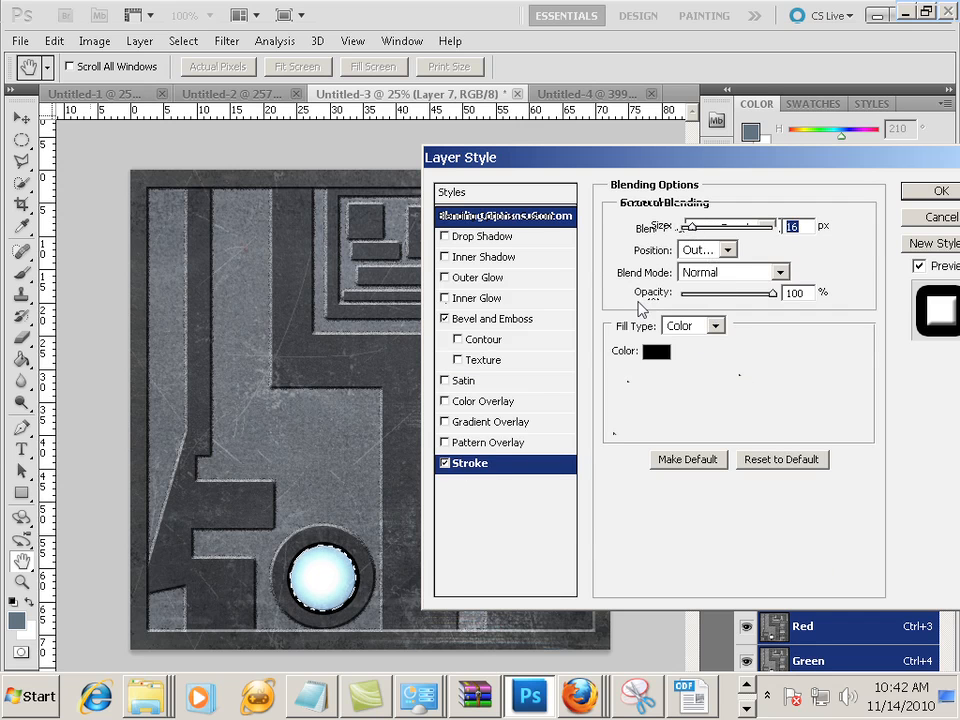
# Change Layer 7's bevel to Outer Bevel with a size of 81 px, apply the layer style, and clear the selection.
pyautogui.click(484, 321)
pyautogui.click(722, 228)
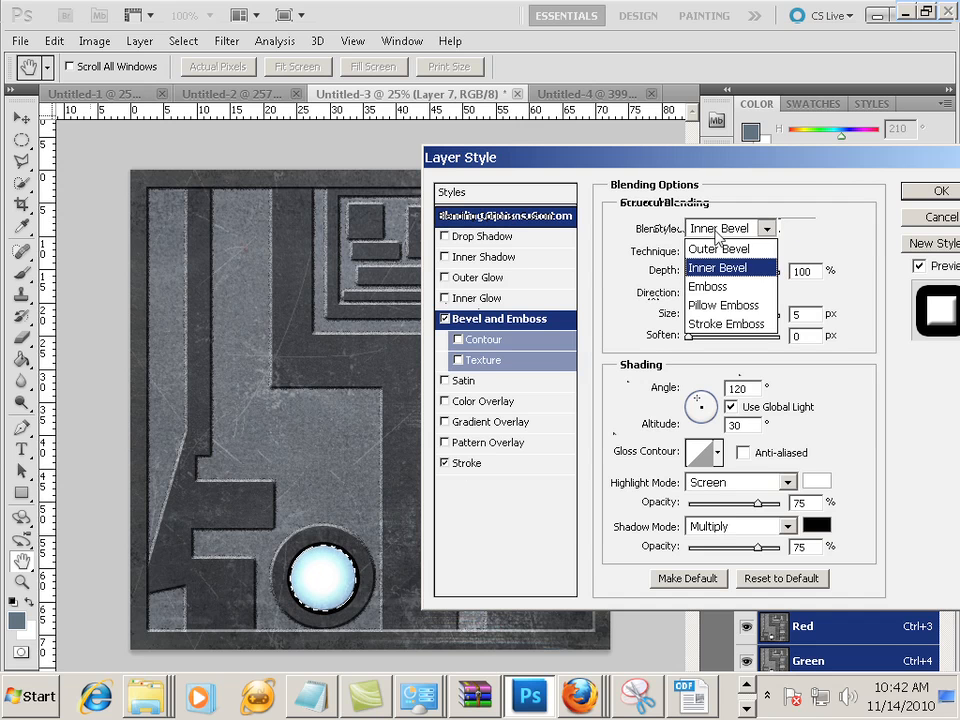
pyautogui.click(718, 247)
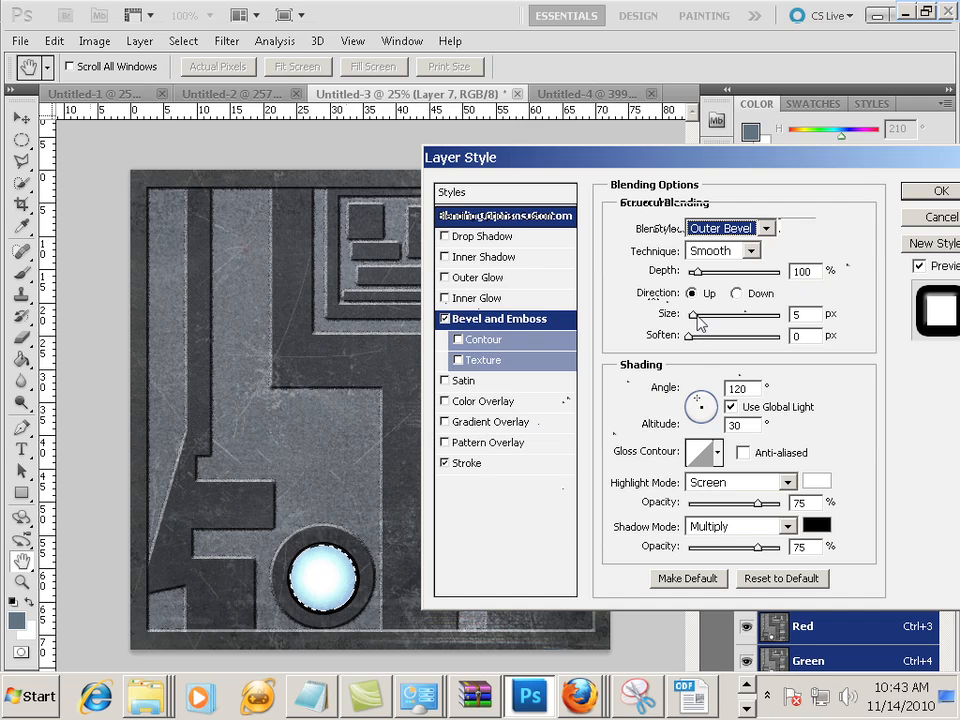
pyautogui.moveTo(697, 316); pyautogui.dragTo(727, 329)
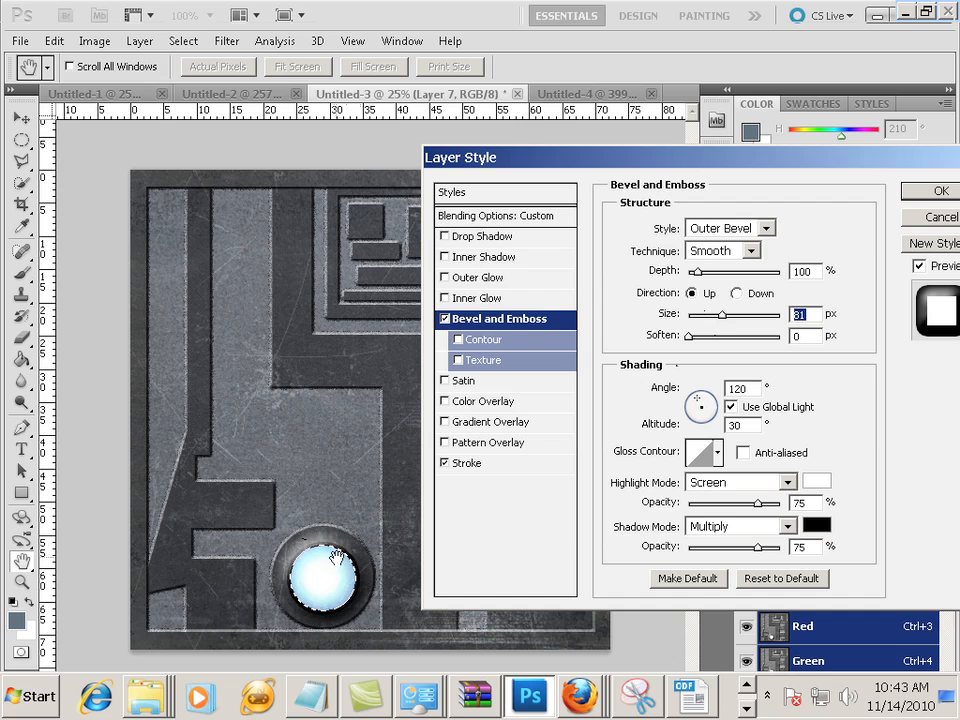
pyautogui.click(938, 218)
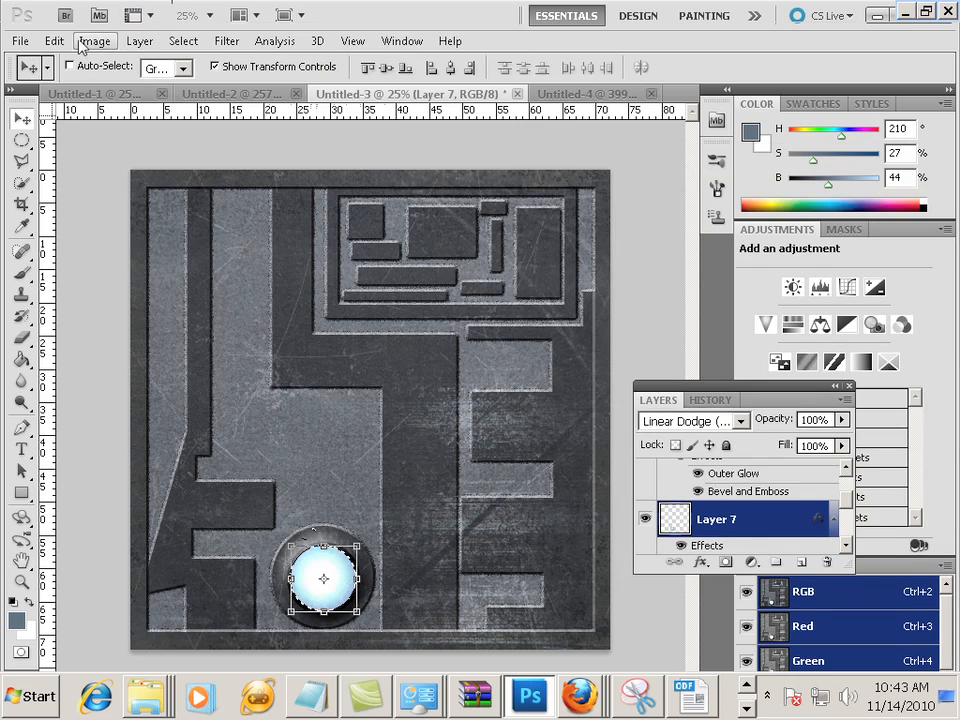
pyautogui.click(183, 41)
pyautogui.click(195, 80)
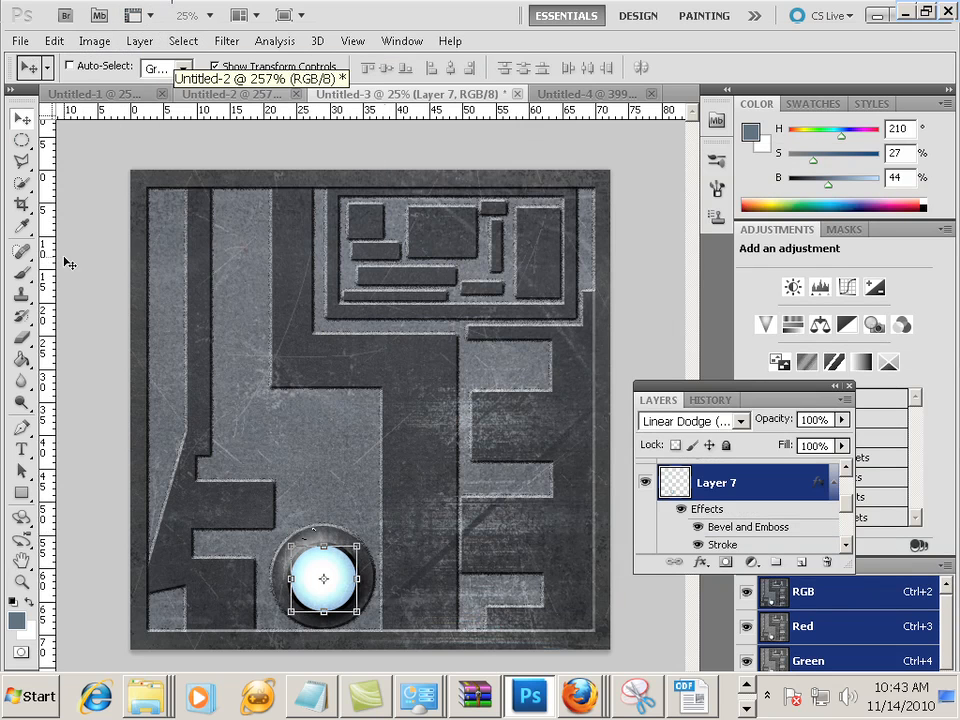